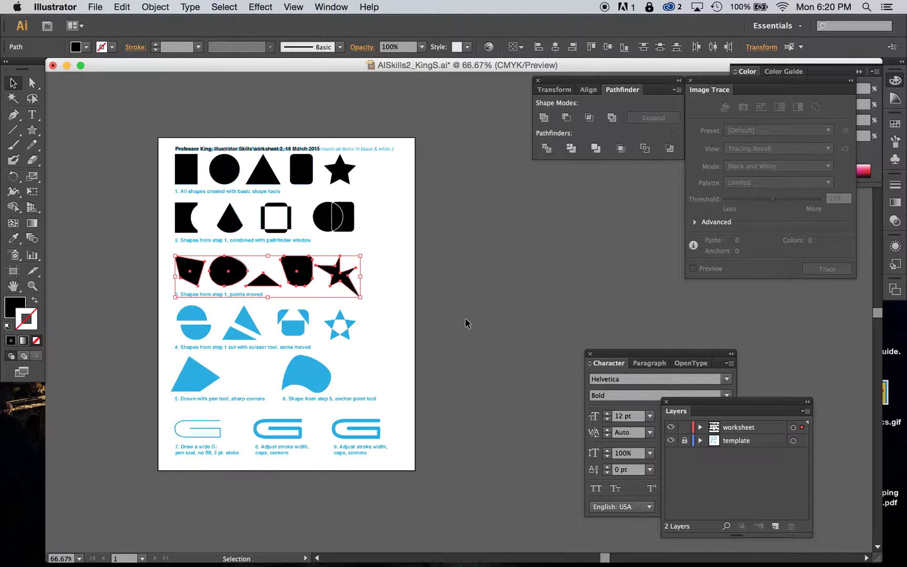
- At actual size, Alt-drag a copy of the step 1 circle onto the step 4 circle
{"action": "key", "text": "super+1"}
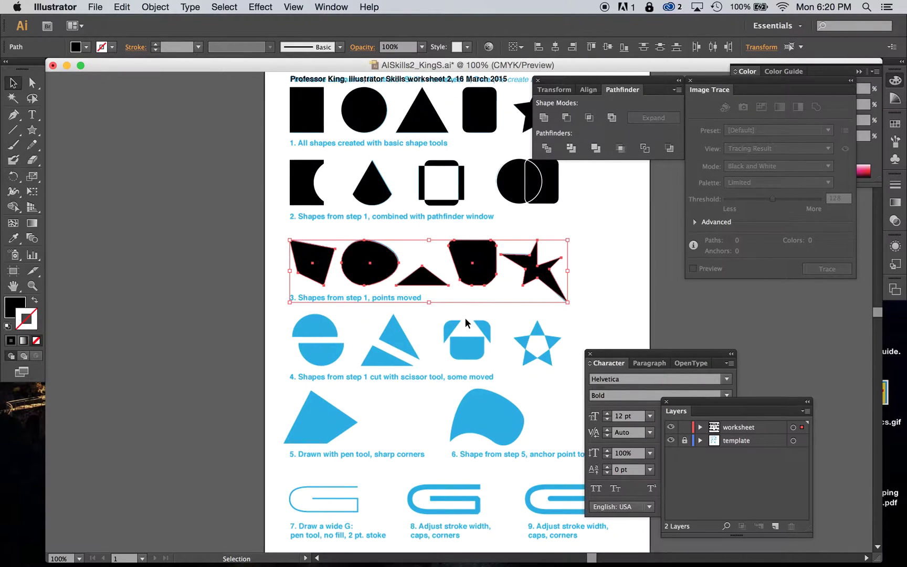
{"action": "scroll", "coordinate": [465, 323], "scroll_direction": "right", "scroll_amount": 7}
{"action": "scroll", "coordinate": [465, 323], "scroll_direction": "down", "scroll_amount": 1}
{"action": "scroll", "coordinate": [466, 318], "scroll_direction": "down", "scroll_amount": 3}
{"action": "scroll", "coordinate": [465, 318], "scroll_direction": "up", "scroll_amount": 7}
{"action": "scroll", "coordinate": [465, 318], "scroll_direction": "left", "scroll_amount": 2}
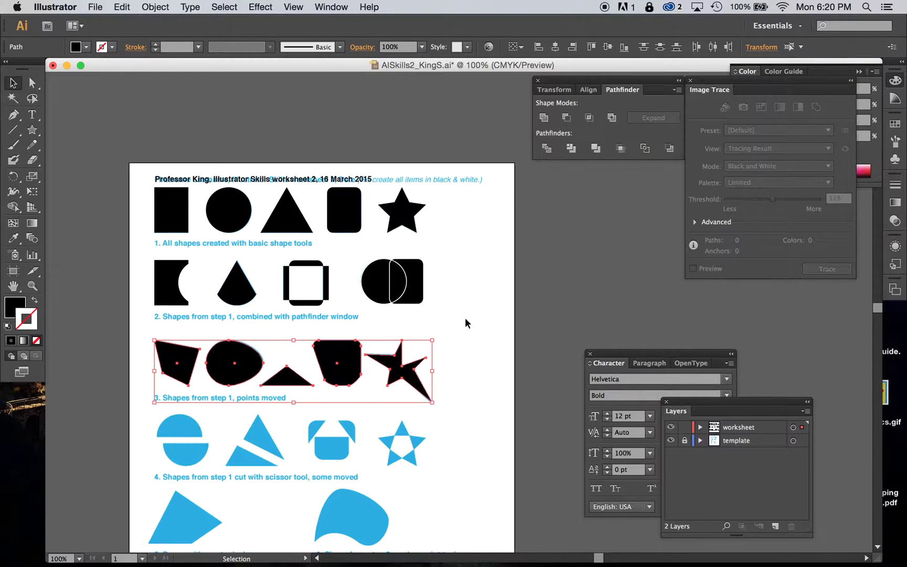
{"action": "scroll", "coordinate": [465, 319], "scroll_direction": "down", "scroll_amount": 5}
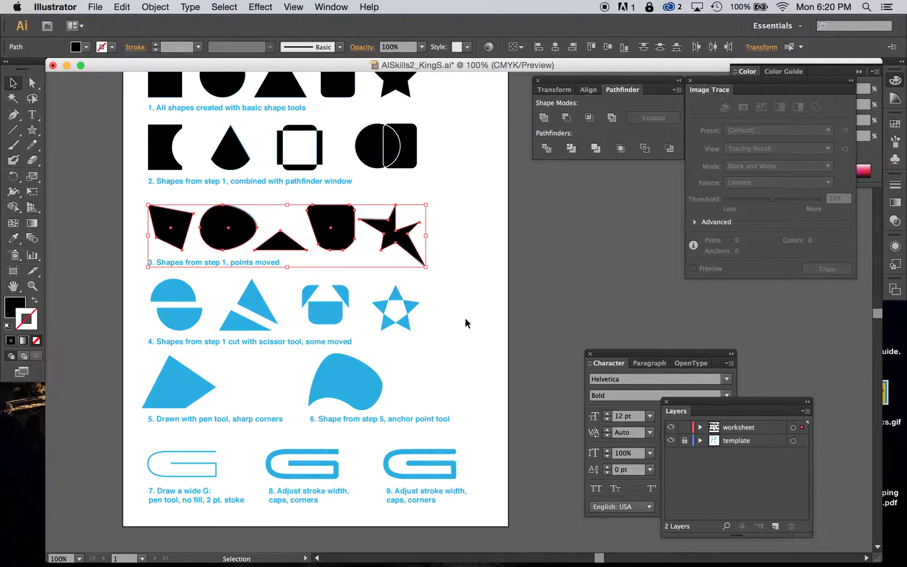
{"action": "scroll", "coordinate": [465, 318], "scroll_direction": "down", "scroll_amount": 4}
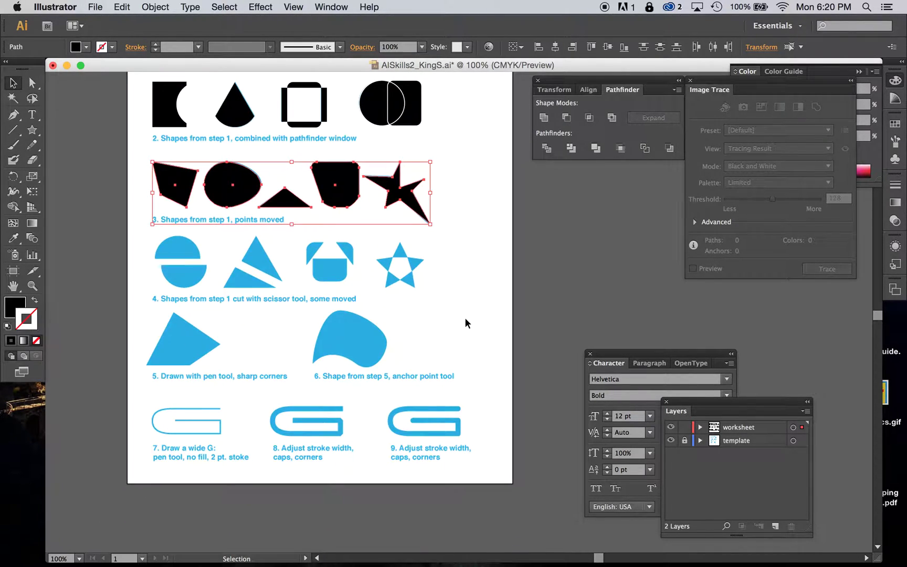
{"action": "scroll", "coordinate": [466, 317], "scroll_direction": "down", "scroll_amount": 1}
{"action": "scroll", "coordinate": [465, 318], "scroll_direction": "left", "scroll_amount": 1}
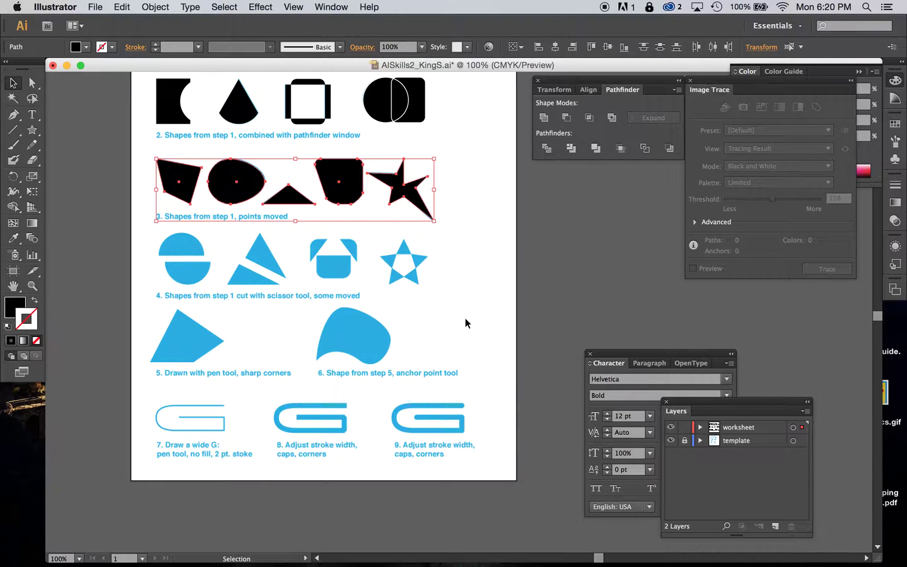
{"action": "scroll", "coordinate": [465, 318], "scroll_direction": "up", "scroll_amount": 5}
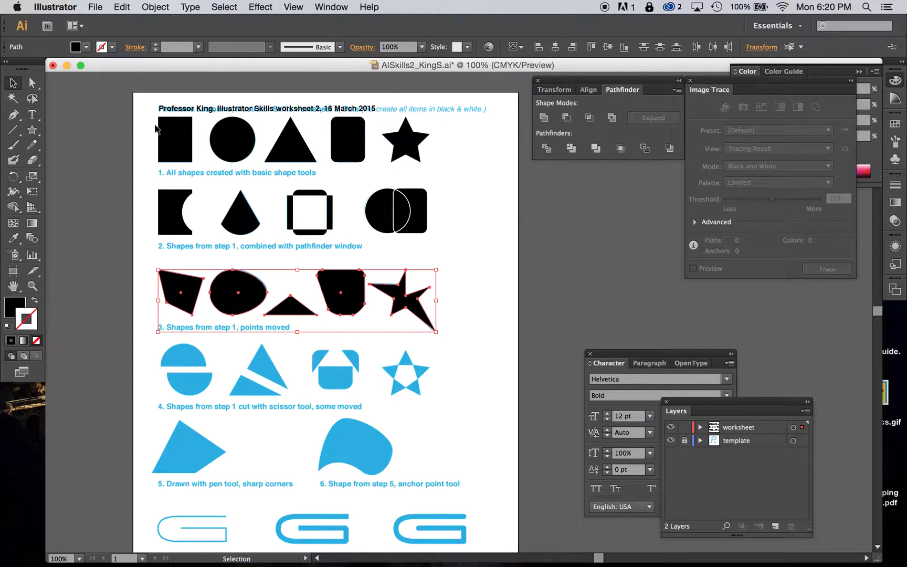
{"action": "left_click", "coordinate": [239, 151]}
{"action": "left_click_drag", "start_coordinate": [239, 152], "coordinate": [190, 387]}
- Alt-drag copies of the triangle, rounded rectangle and star onto step 4, then deselect
{"action": "left_click_drag", "start_coordinate": [291, 143], "coordinate": [254, 381]}
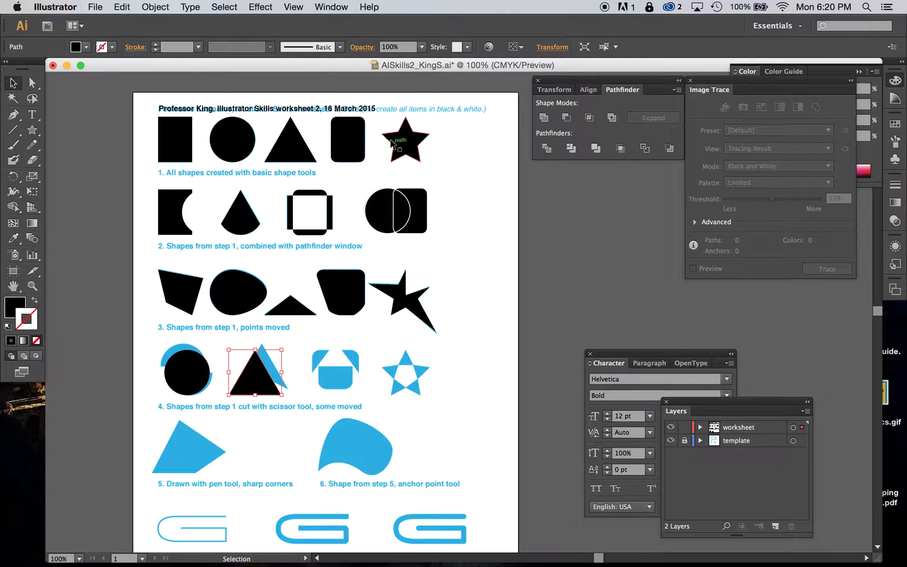
{"action": "left_click_drag", "start_coordinate": [350, 142], "coordinate": [339, 376]}
{"action": "left_click_drag", "start_coordinate": [405, 144], "coordinate": [409, 380]}
{"action": "left_click", "coordinate": [487, 338]}
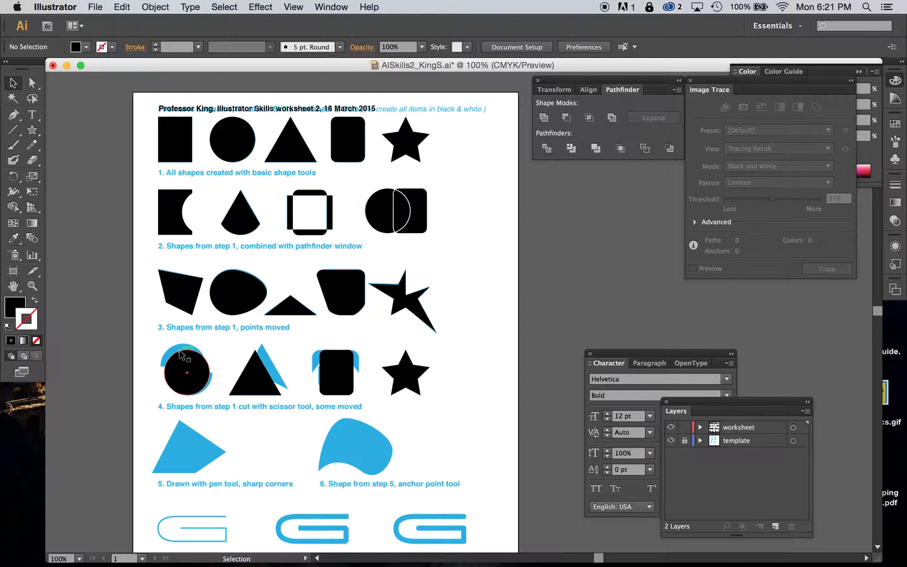
- Zoom in and cut the step 4 circle with Scissors at its left and right points
{"action": "key", "text": "a"}
{"action": "key", "text": "super+equal"}
{"action": "key", "text": "super+equal"}
{"action": "key", "text": "super+equal"}
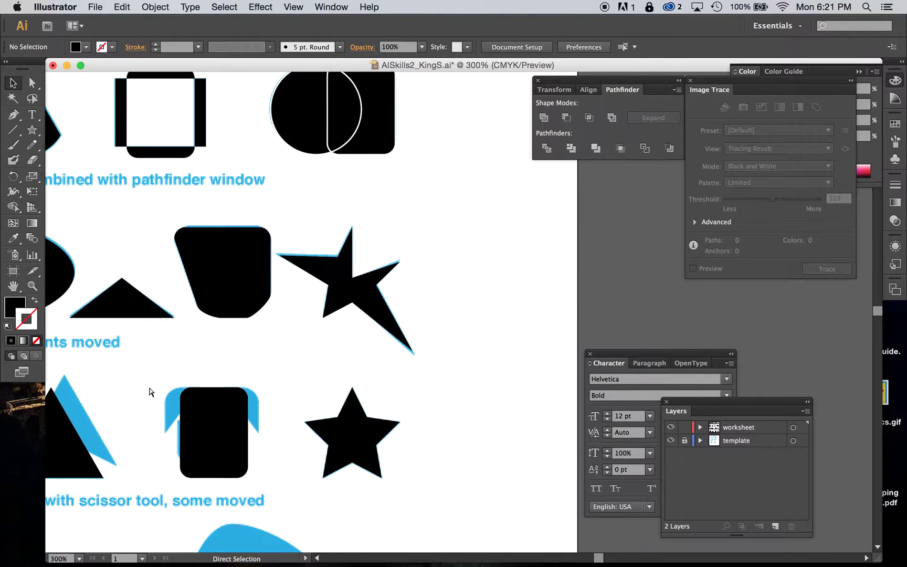
{"action": "scroll", "coordinate": [149, 392], "scroll_direction": "left", "scroll_amount": 10}
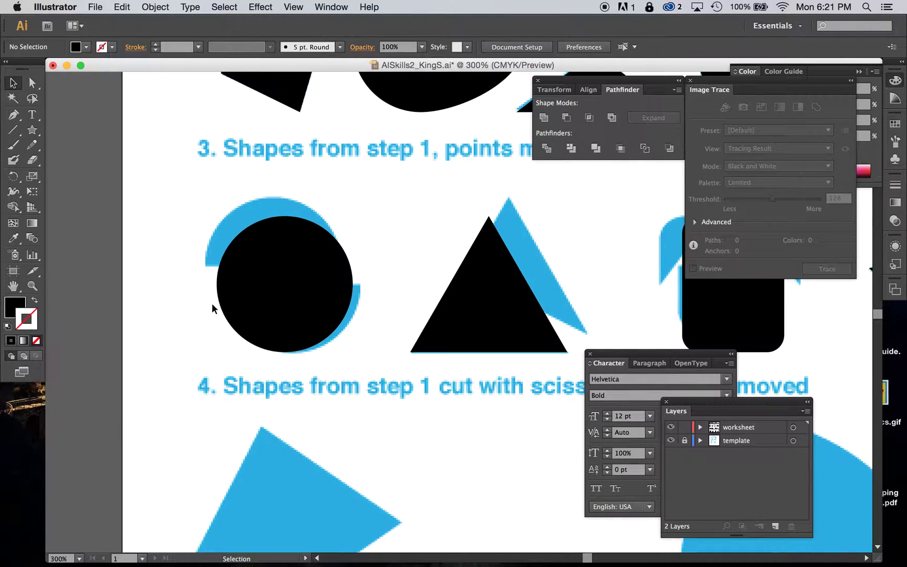
{"action": "left_click", "coordinate": [258, 235]}
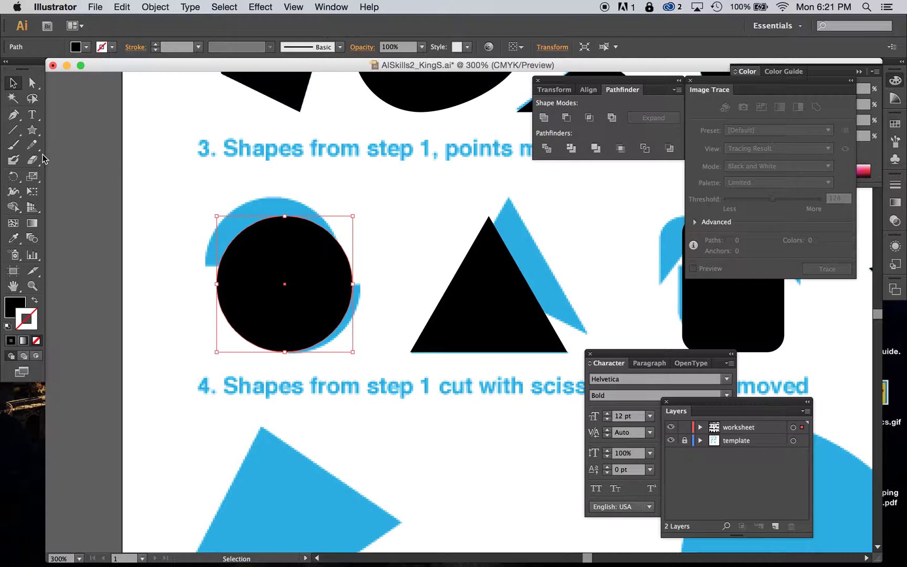
{"action": "left_click", "coordinate": [32, 164]}
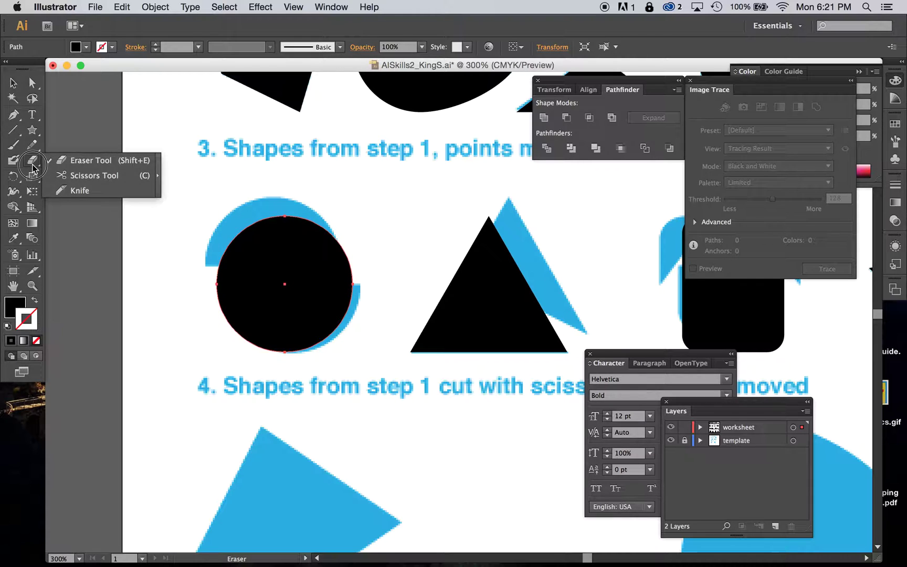
{"action": "left_click", "coordinate": [88, 176]}
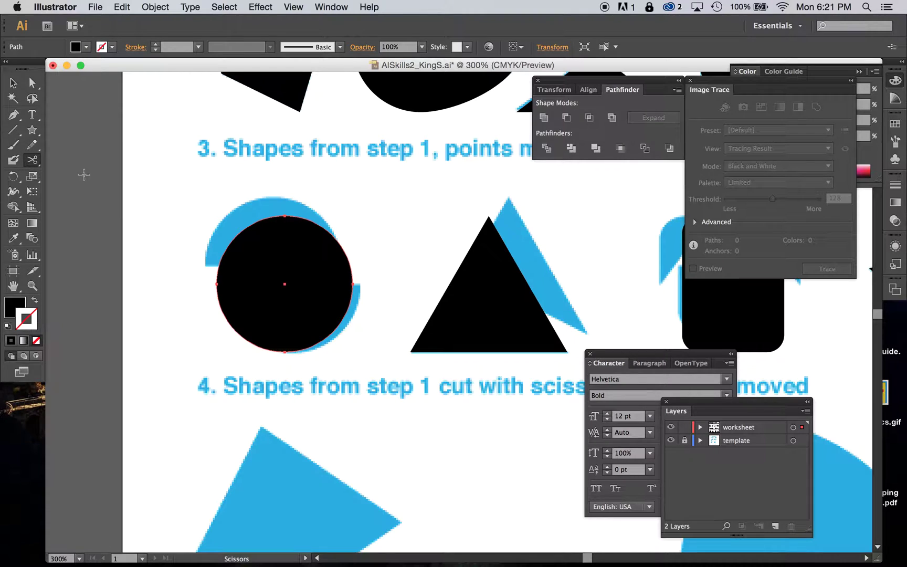
{"action": "left_click", "coordinate": [216, 284]}
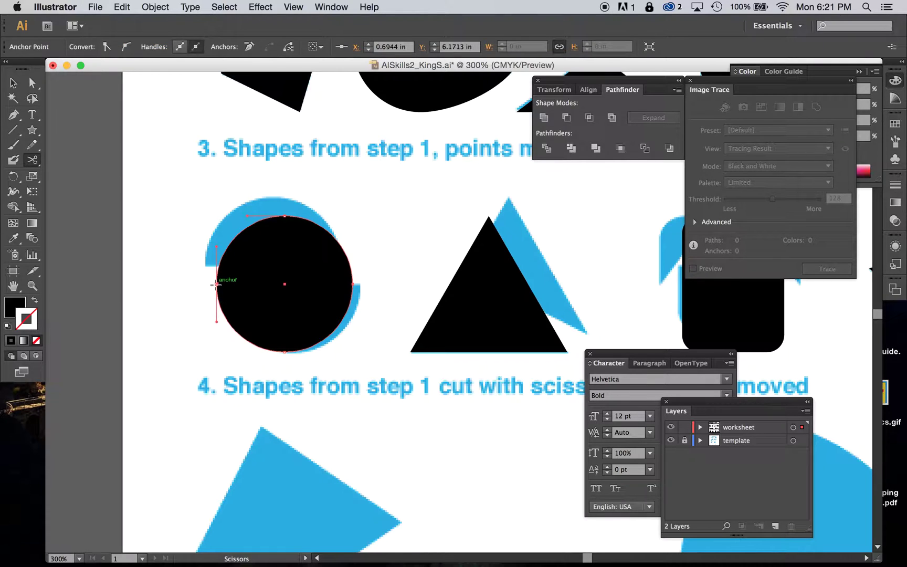
{"action": "left_click", "coordinate": [352, 284]}
- Select the circle's upper half and nudge it up and left
{"action": "left_click", "coordinate": [13, 83]}
{"action": "left_click", "coordinate": [403, 252]}
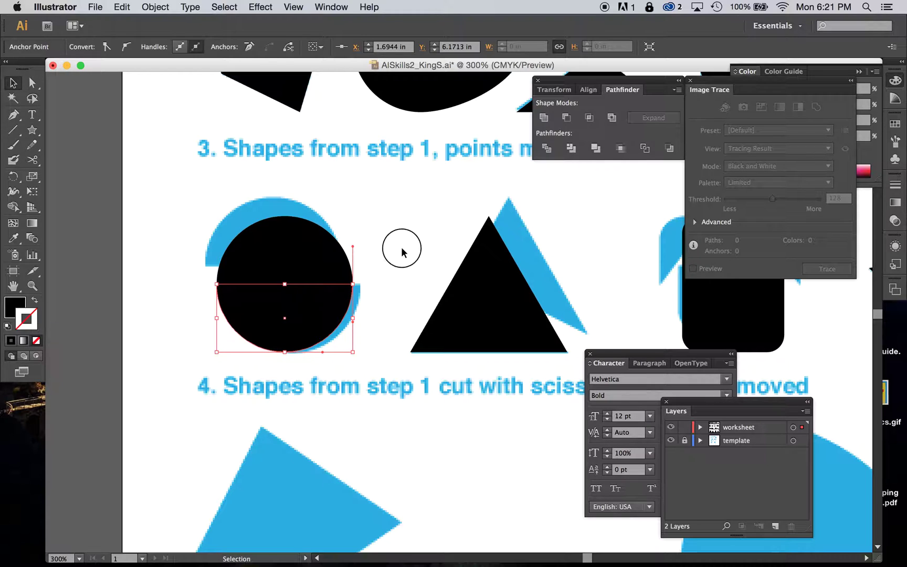
{"action": "left_click", "coordinate": [329, 260]}
{"action": "left_click", "coordinate": [329, 321]}
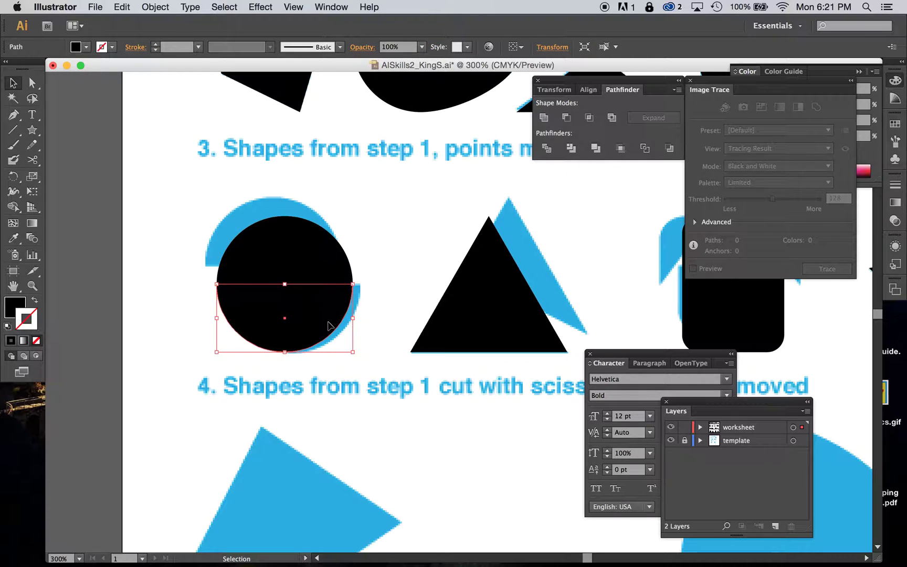
{"action": "left_click", "coordinate": [381, 282]}
{"action": "left_click", "coordinate": [330, 260]}
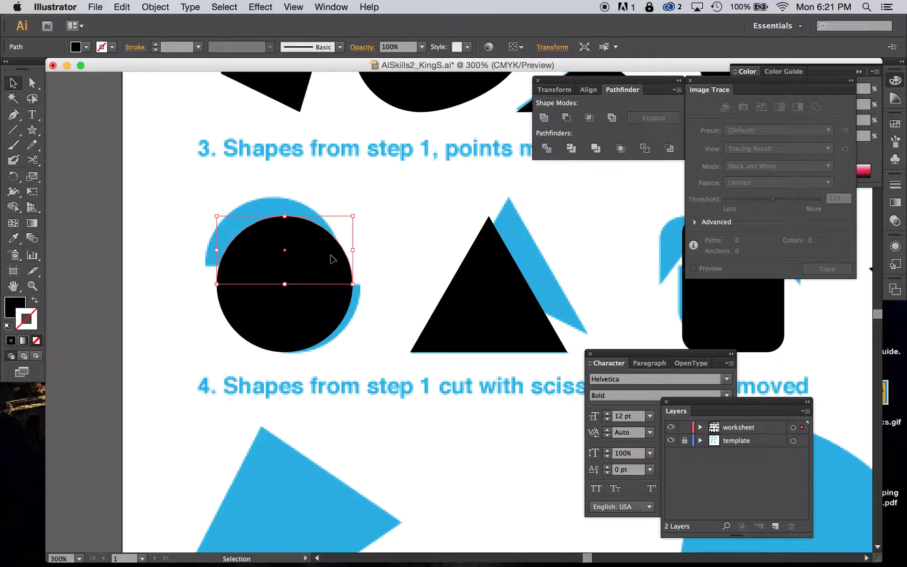
{"action": "left_click", "coordinate": [327, 336]}
{"action": "left_click", "coordinate": [389, 257]}
{"action": "left_click", "coordinate": [309, 247]}
{"action": "key", "text": "shift+Up"}
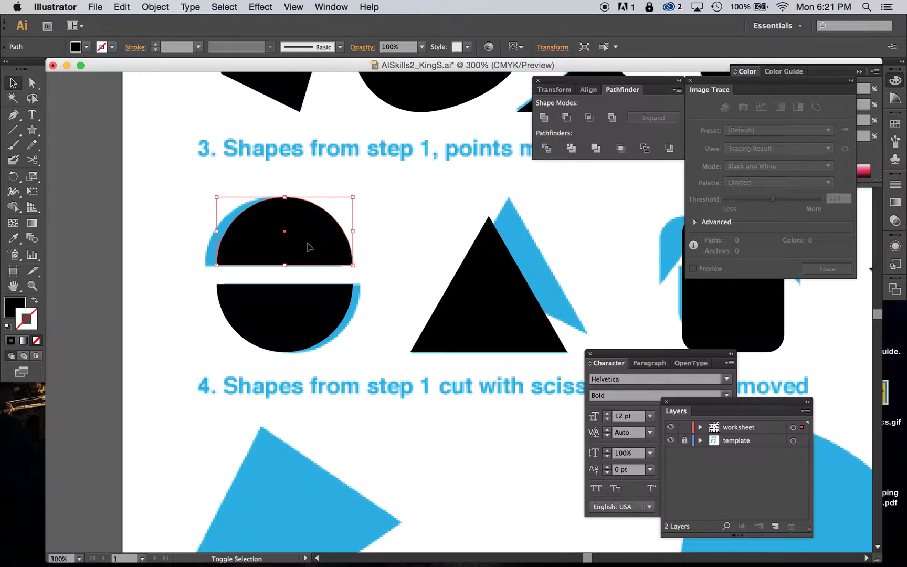
{"action": "key", "text": "shift+Left"}
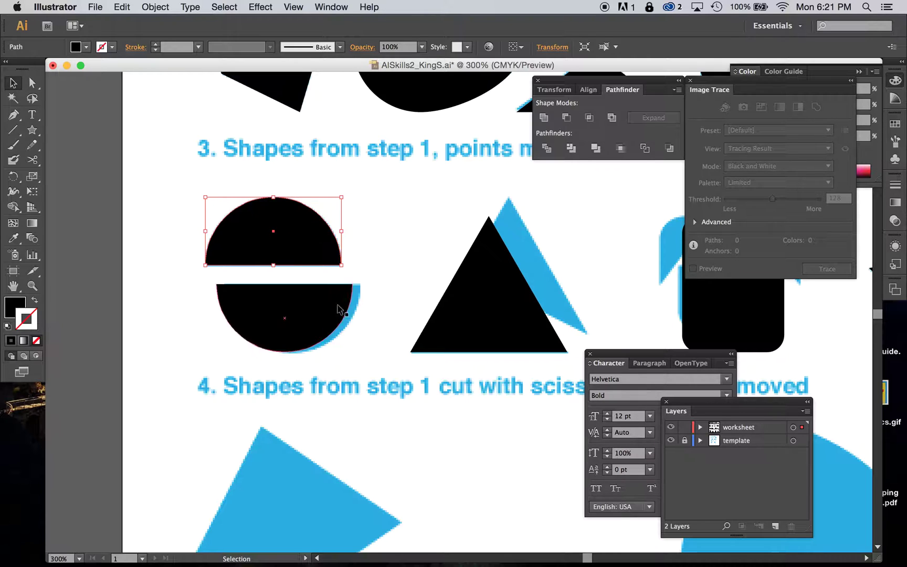
- Nudge the lower half-circle slightly right, then deselect
{"action": "left_click", "coordinate": [323, 330]}
{"action": "key", "text": "Right"}
{"action": "key", "text": "Right"}
{"action": "key", "text": "Right"}
{"action": "key", "text": "Right"}
{"action": "key", "text": "Right"}
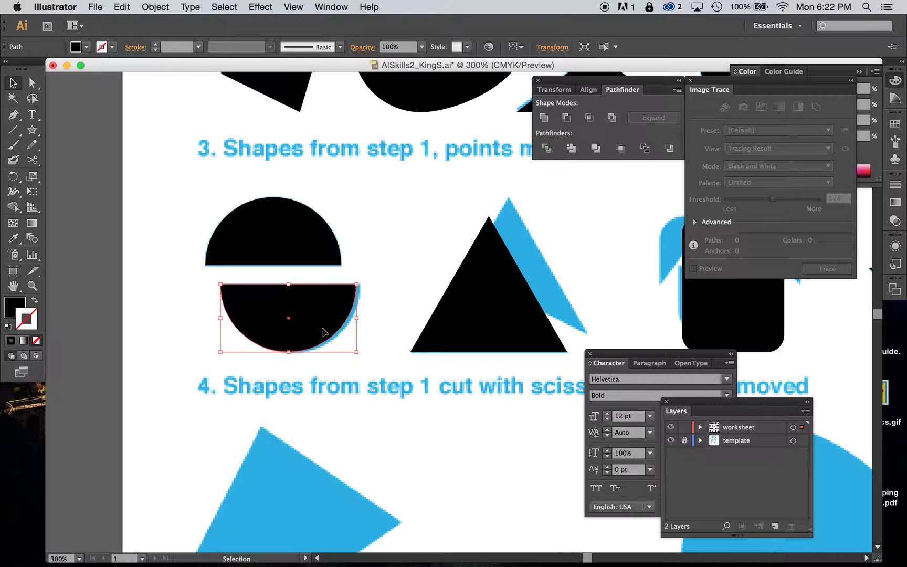
{"action": "left_click", "coordinate": [400, 254]}
{"action": "scroll", "coordinate": [401, 255], "scroll_direction": "right", "scroll_amount": 3}
{"action": "scroll", "coordinate": [401, 255], "scroll_direction": "down", "scroll_amount": 1}
{"action": "scroll", "coordinate": [401, 257], "scroll_direction": "right", "scroll_amount": 3}
{"action": "scroll", "coordinate": [401, 256], "scroll_direction": "down", "scroll_amount": 1}
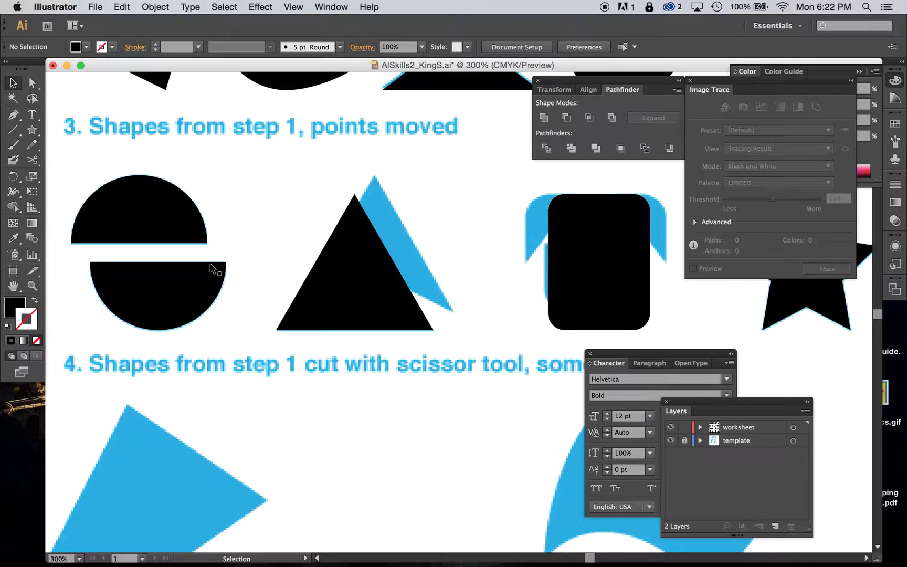
- Cut the step 4 triangle with Scissors at its bottom-right corner and partway up its left edge
{"action": "left_click", "coordinate": [357, 295]}
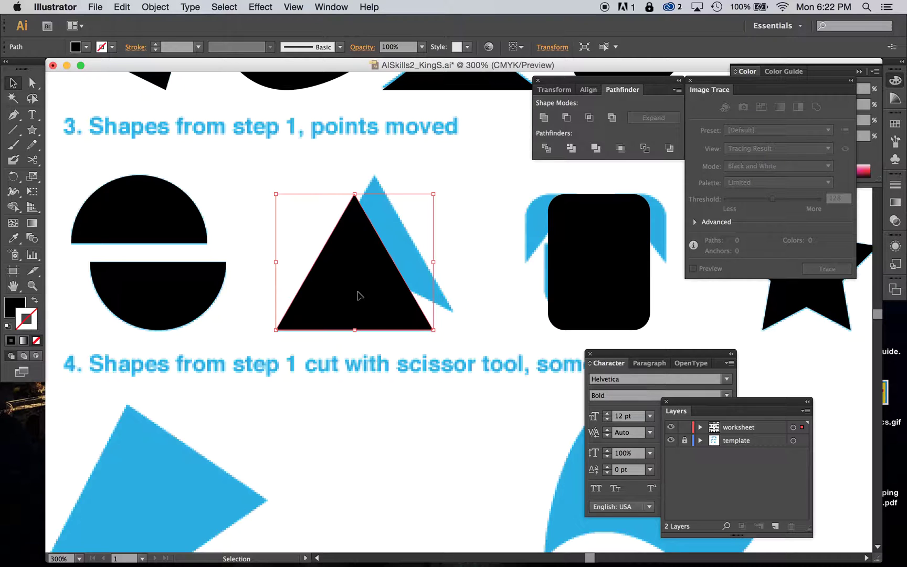
{"action": "left_click", "coordinate": [32, 159]}
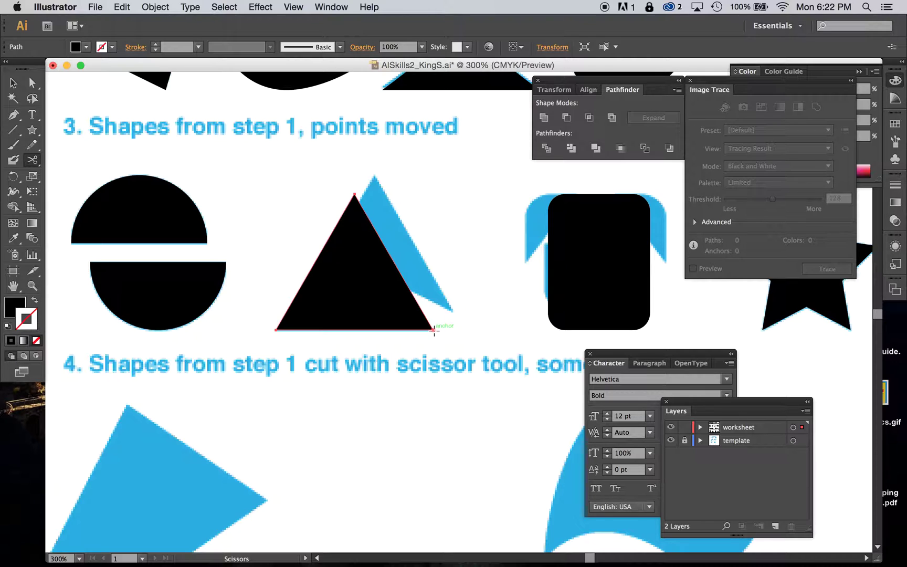
{"action": "left_click", "coordinate": [434, 330]}
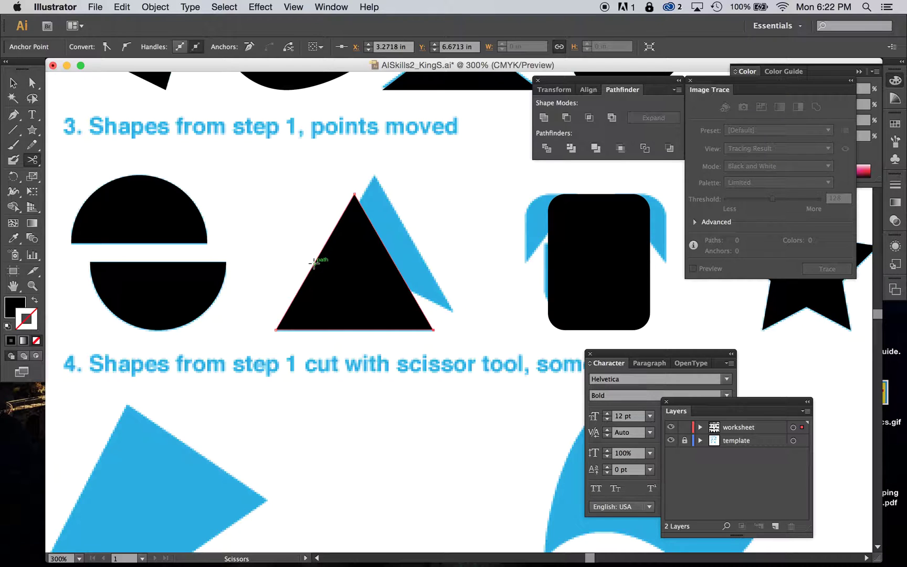
{"action": "left_click", "coordinate": [314, 263]}
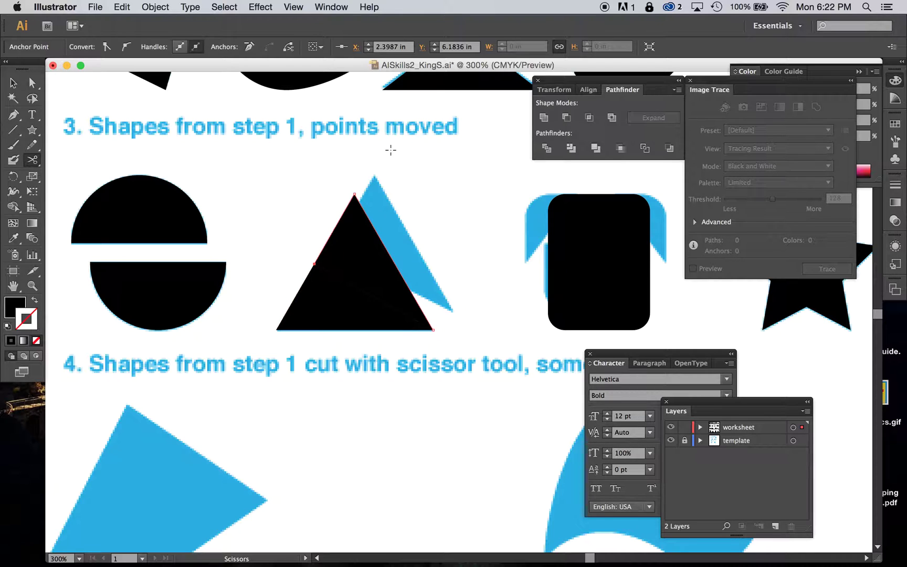
{"action": "left_click", "coordinate": [13, 82]}
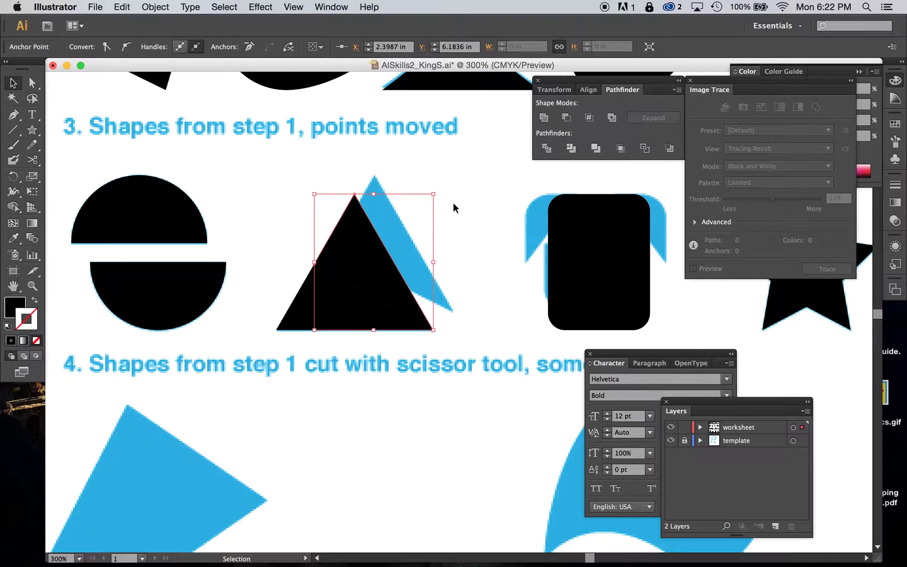
{"action": "left_click", "coordinate": [467, 226]}
- Select the cut-off triangle piece and shift-nudge it up and right
{"action": "left_click", "coordinate": [377, 245]}
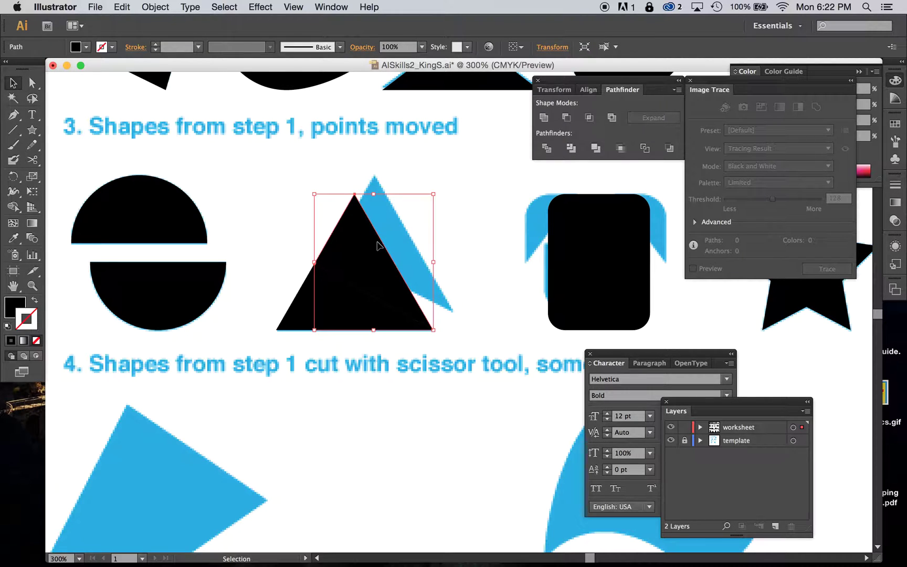
{"action": "left_click", "coordinate": [300, 315]}
{"action": "left_click", "coordinate": [368, 243]}
{"action": "key", "text": "shift+Up"}
{"action": "key", "text": "shift+Right"}
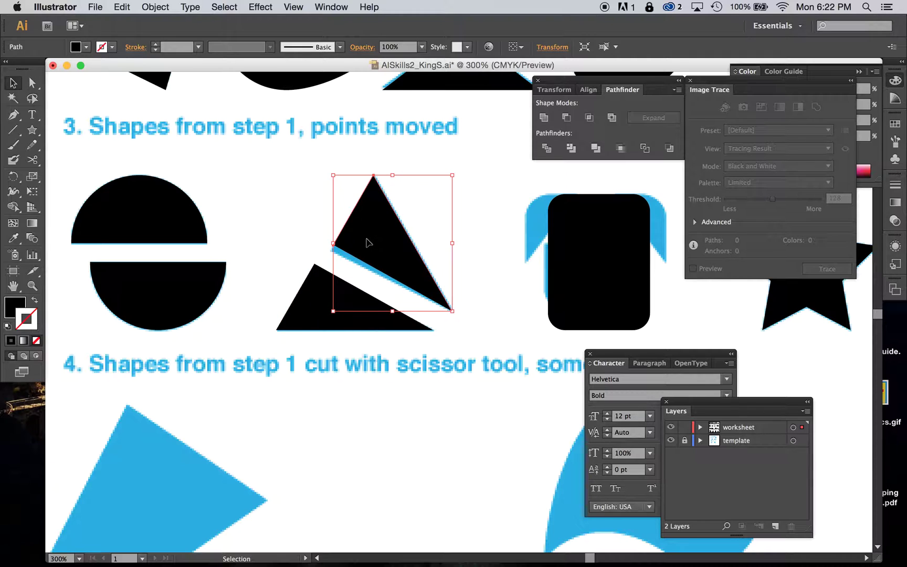
{"action": "left_click", "coordinate": [474, 330]}
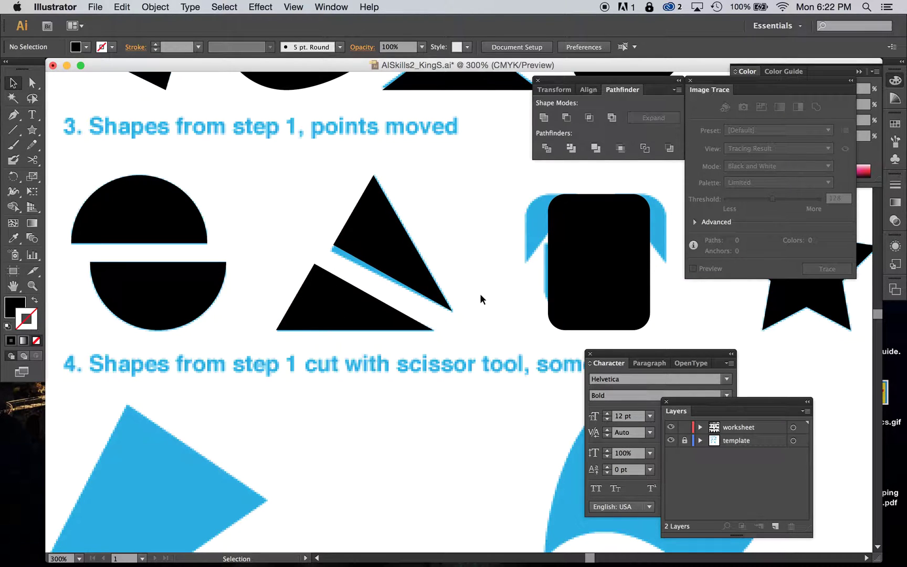
- Nudge the black rounded rectangle slightly left over its template
{"action": "left_click", "coordinate": [602, 290]}
{"action": "key", "text": "Left"}
{"action": "key", "text": "Left"}
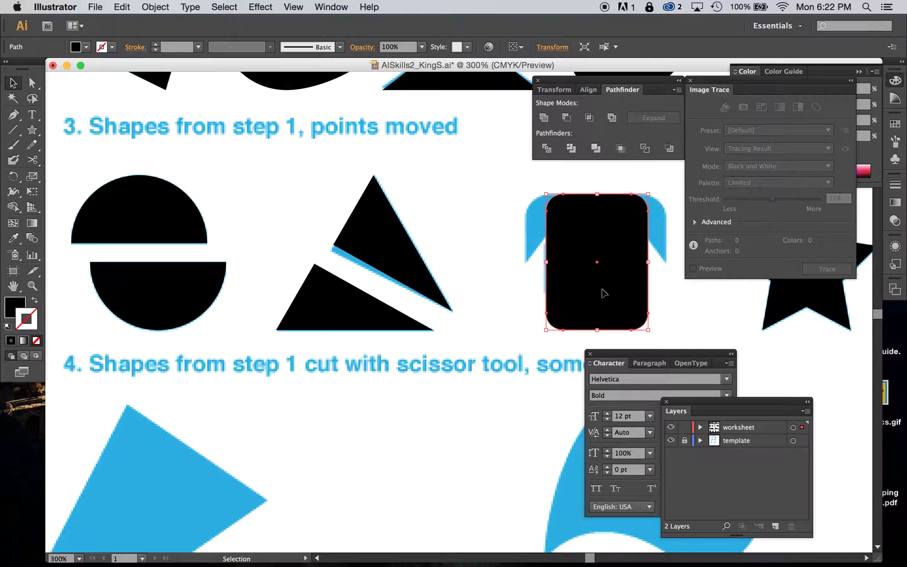
{"action": "scroll", "coordinate": [604, 294], "scroll_direction": "right", "scroll_amount": 6}
{"action": "scroll", "coordinate": [604, 294], "scroll_direction": "down", "scroll_amount": 2}
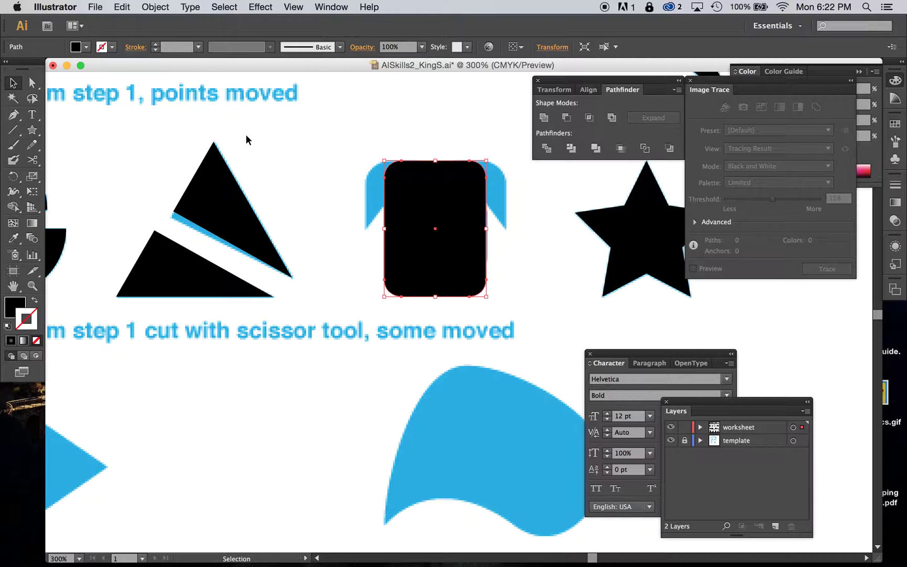
- Cut the rounded rectangle with Scissors on its left, top and right edges
{"action": "left_click", "coordinate": [35, 161]}
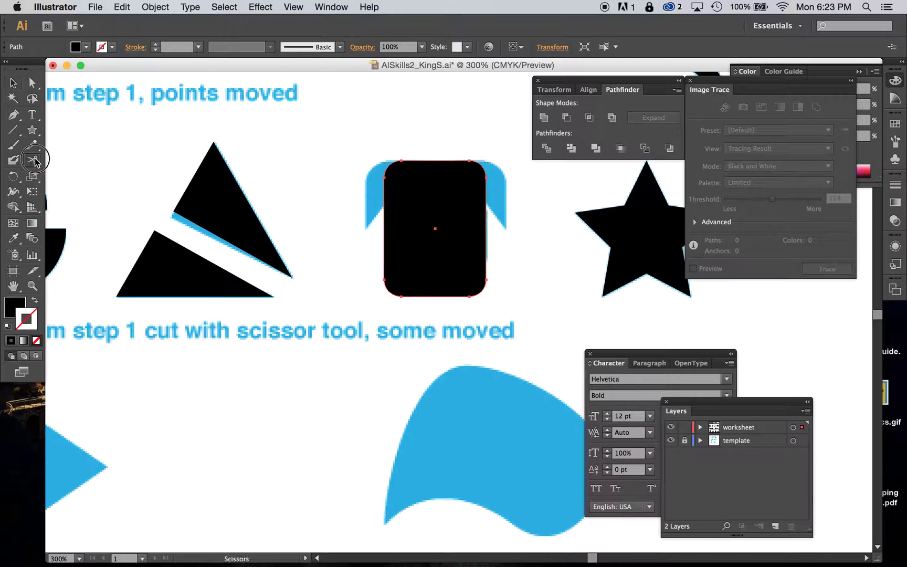
{"action": "left_click", "coordinate": [384, 227]}
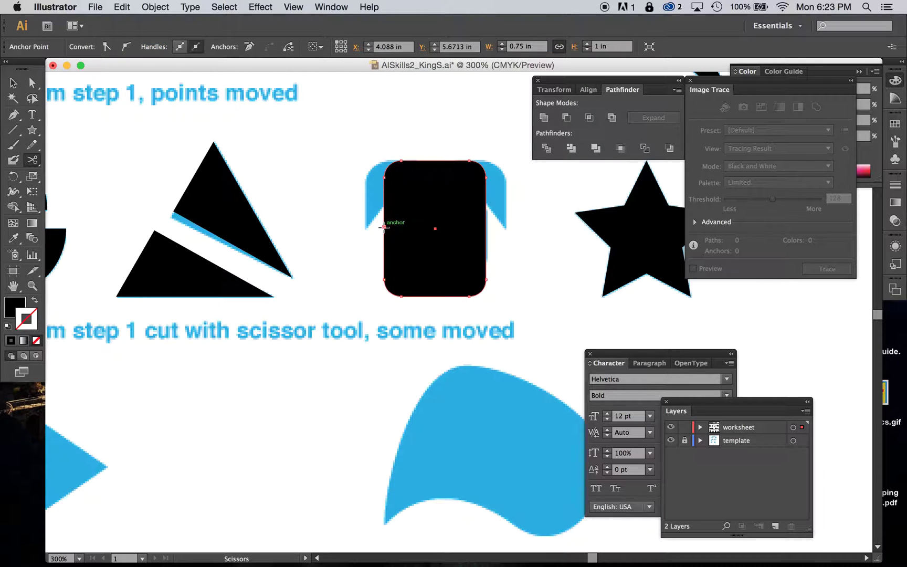
{"action": "left_click", "coordinate": [436, 160]}
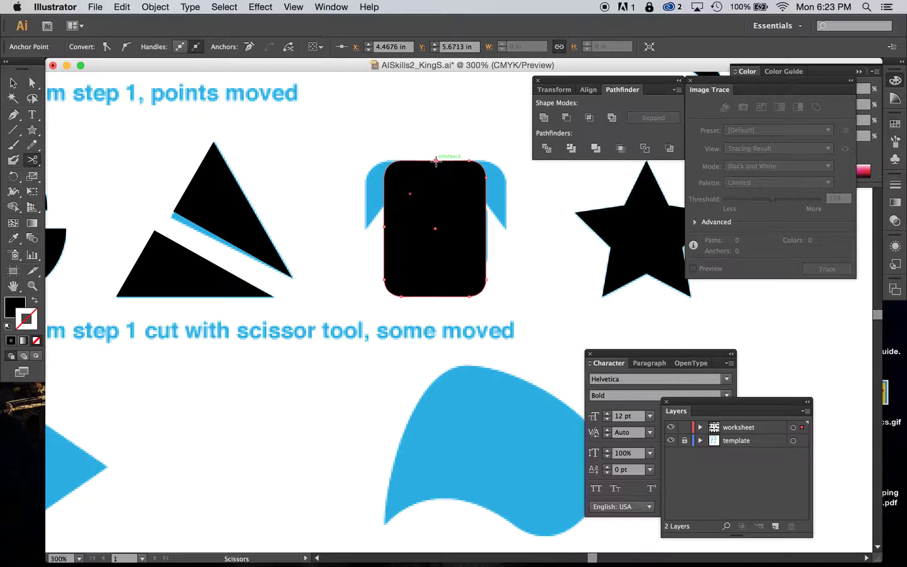
{"action": "left_click", "coordinate": [486, 228]}
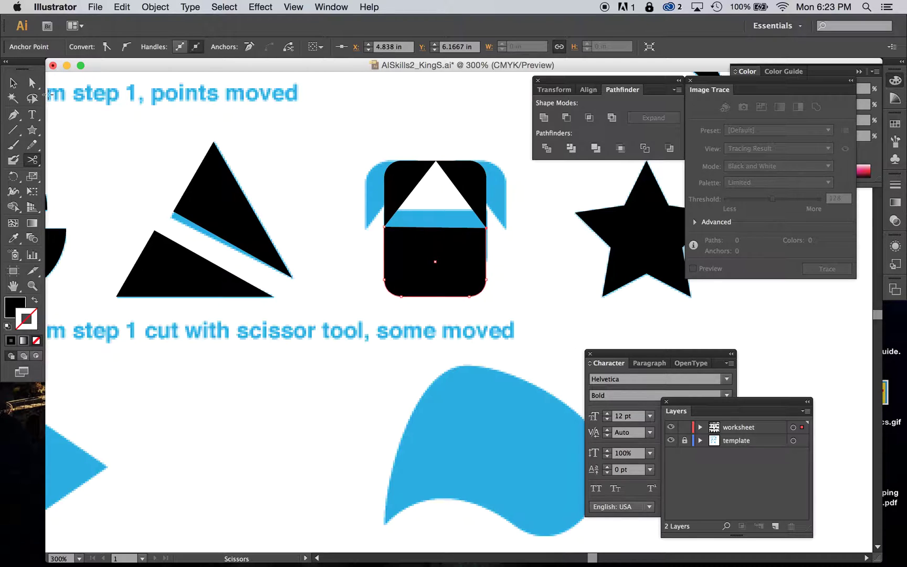
{"action": "left_click", "coordinate": [13, 82]}
{"action": "left_click", "coordinate": [445, 123]}
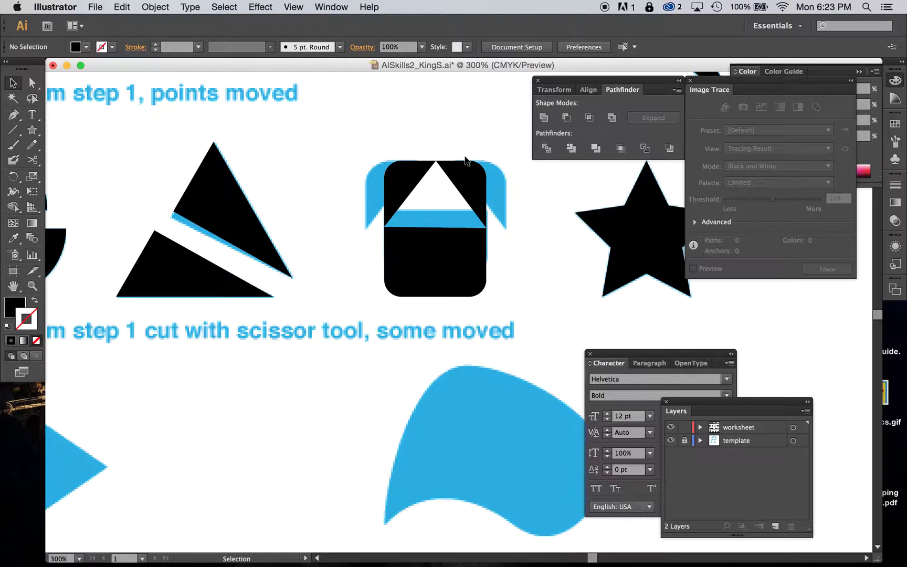
- In Outline view, nudge the top-right piece right and the top-left piece left
{"action": "left_click", "coordinate": [471, 180]}
{"action": "key", "text": "super+y"}
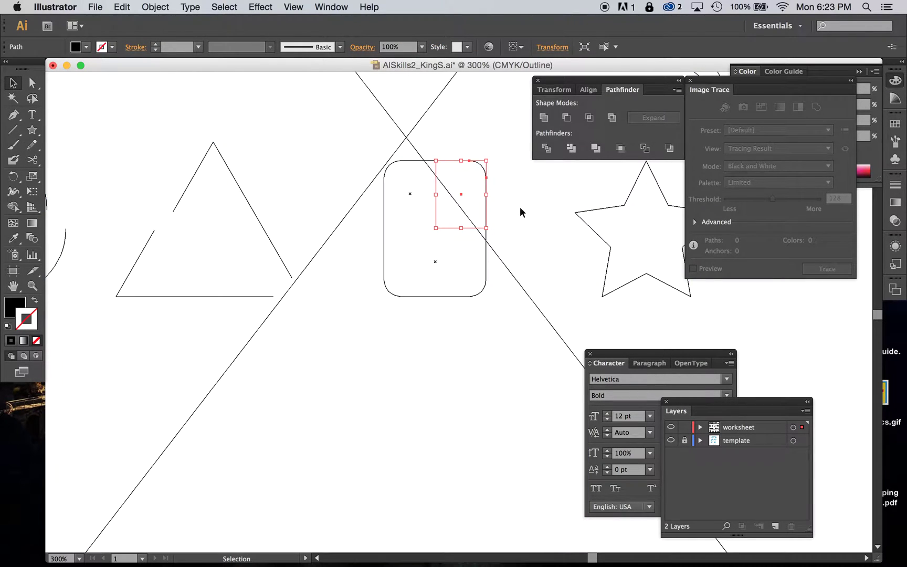
{"action": "left_click", "coordinate": [527, 231]}
{"action": "left_click", "coordinate": [486, 193]}
{"action": "key", "text": "Right"}
{"action": "left_click", "coordinate": [385, 175]}
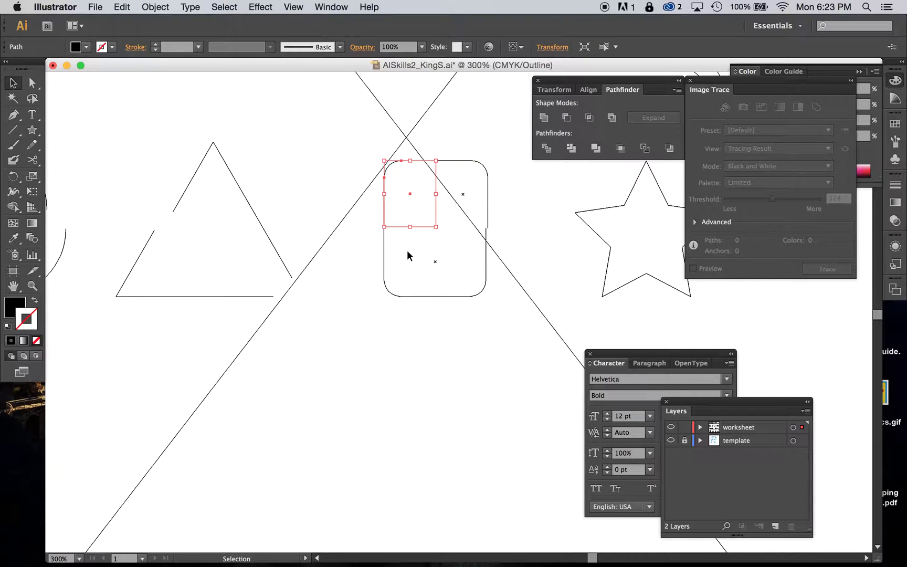
{"action": "key", "text": "Left"}
{"action": "left_click", "coordinate": [423, 338]}
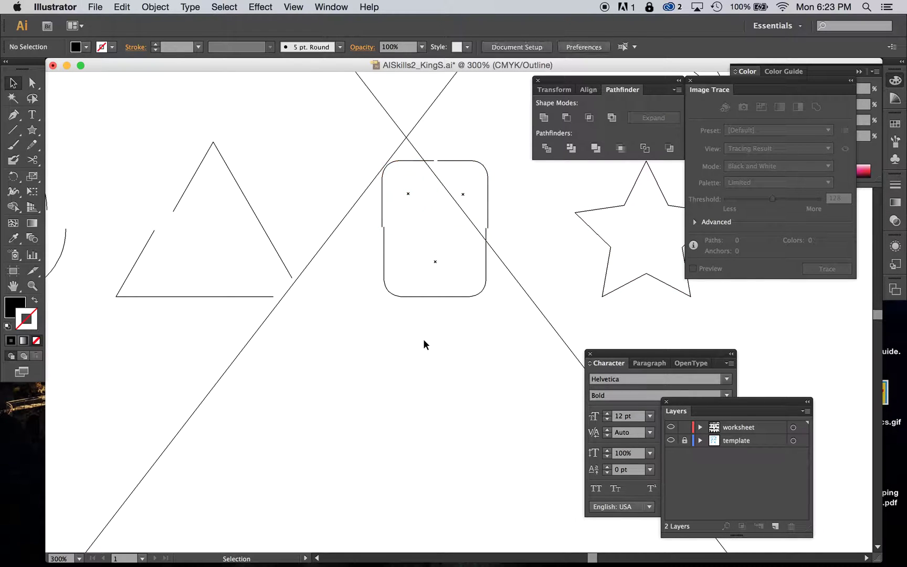
{"action": "left_click", "coordinate": [421, 297]}
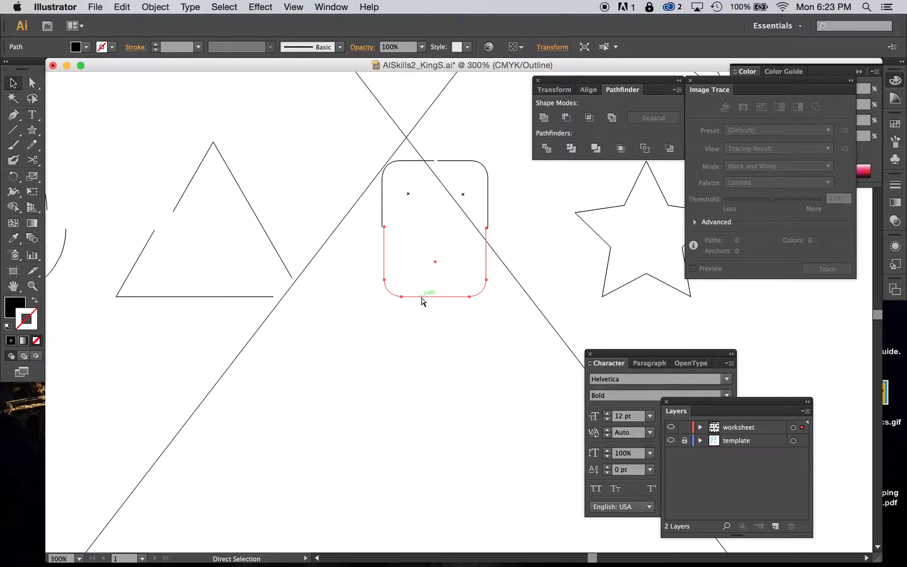
{"action": "key", "text": "super+y"}
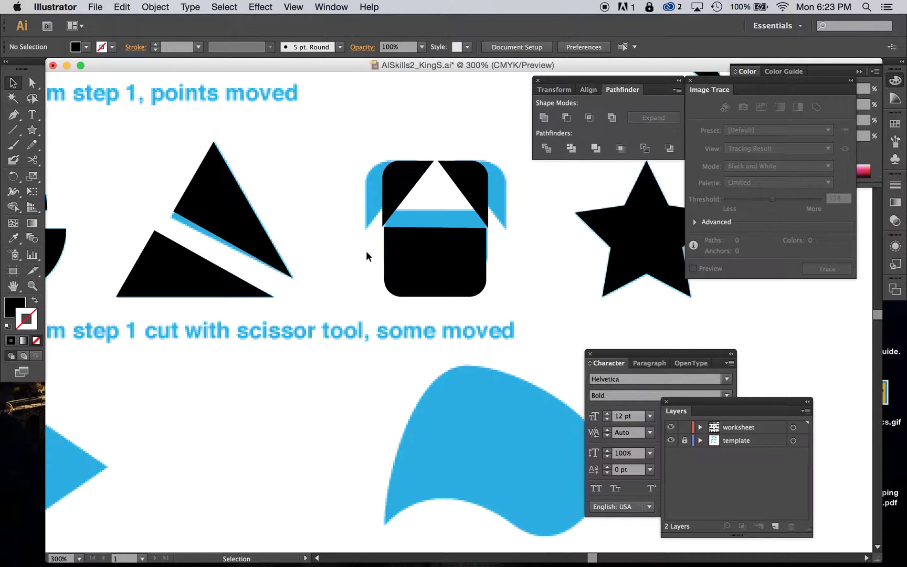
- Fine-tune the pieces: upper-right further right, upper-left left, lower body up over the band
{"action": "left_click", "coordinate": [482, 188]}
{"action": "key", "text": "Right"}
{"action": "key", "text": "Right"}
{"action": "key", "text": "Right"}
{"action": "key", "text": "Right"}
{"action": "key", "text": "Right"}
{"action": "key", "text": "Right"}
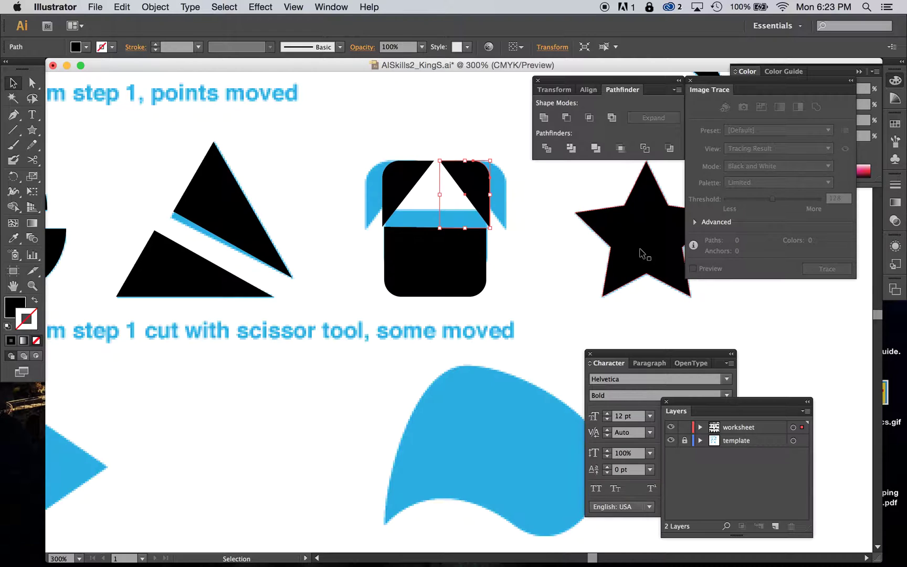
{"action": "key", "text": "shift+Right"}
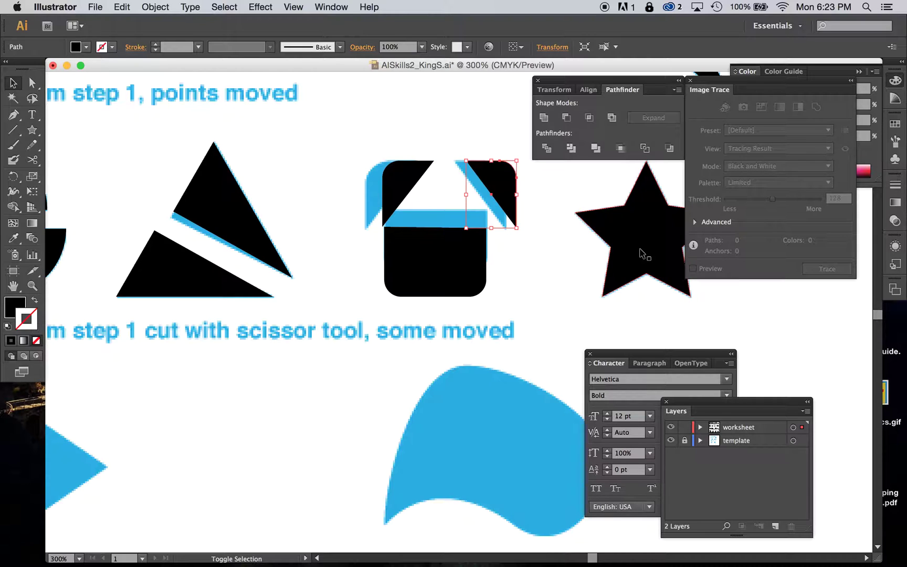
{"action": "key", "text": "Left"}
{"action": "key", "text": "Left"}
{"action": "key", "text": "Left"}
{"action": "key", "text": "Left"}
{"action": "key", "text": "Left"}
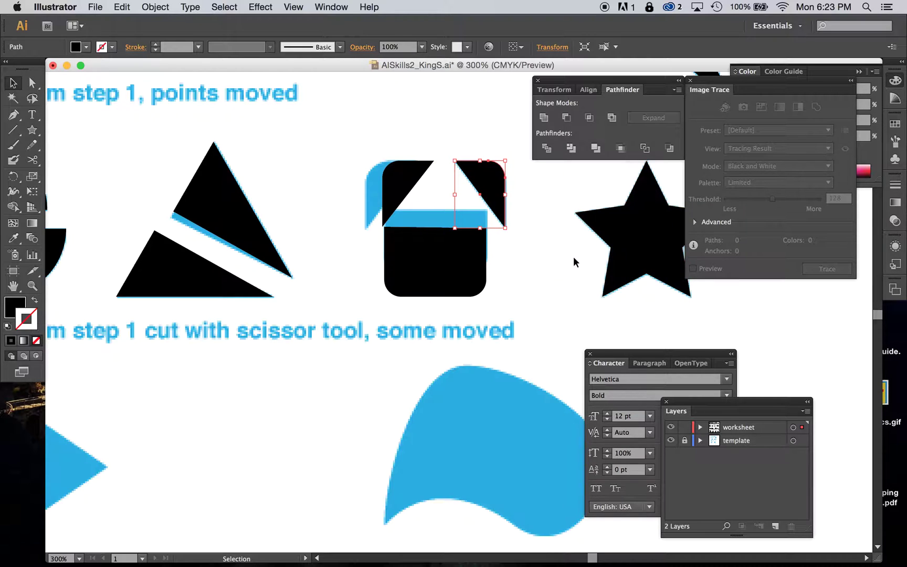
{"action": "left_click", "coordinate": [403, 198]}
{"action": "key", "text": "shift+Left"}
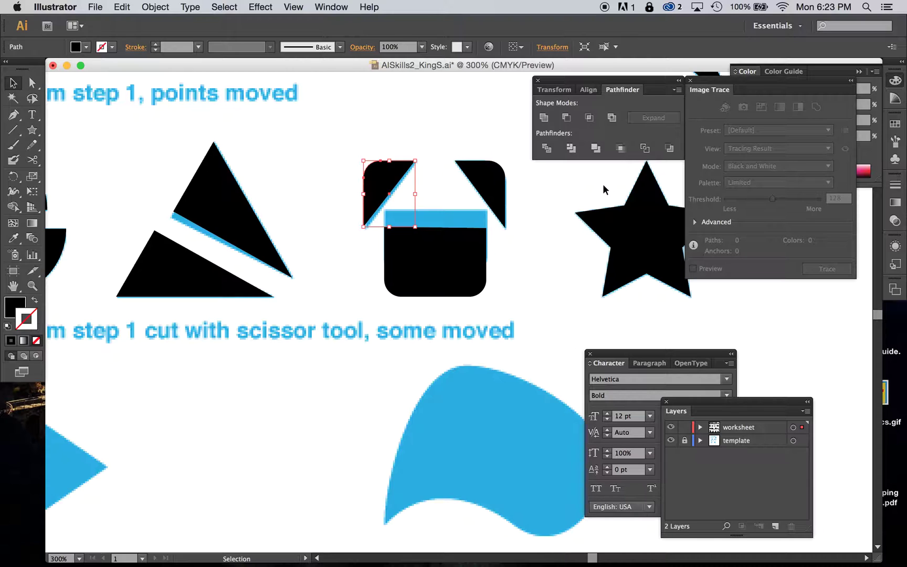
{"action": "left_click", "coordinate": [431, 259]}
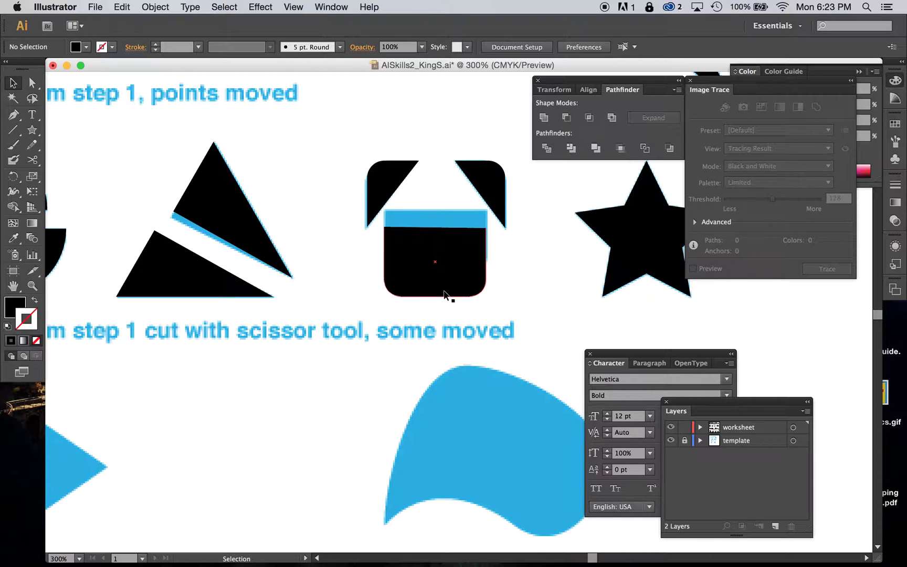
{"action": "key", "text": "shift+Up"}
{"action": "key", "text": "Up"}
{"action": "key", "text": "Up"}
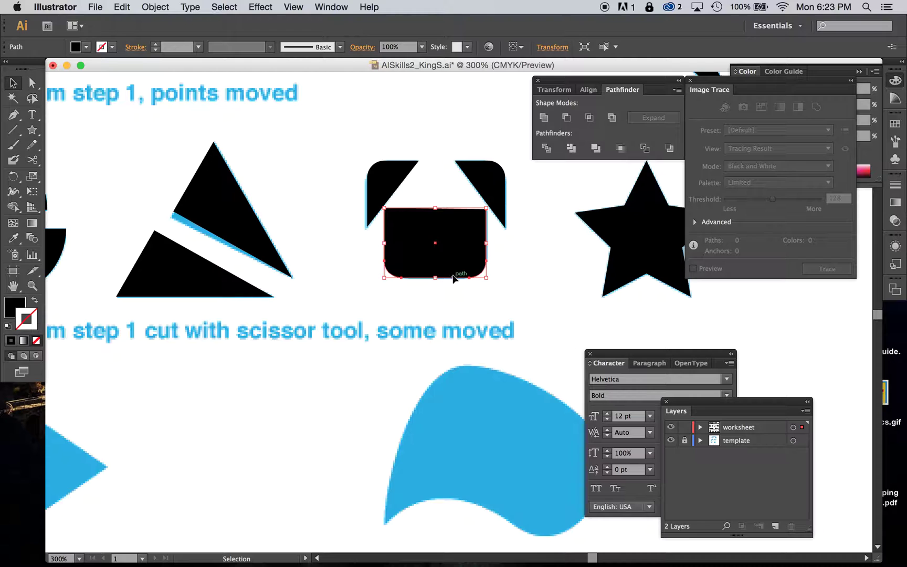
{"action": "left_click", "coordinate": [560, 303]}
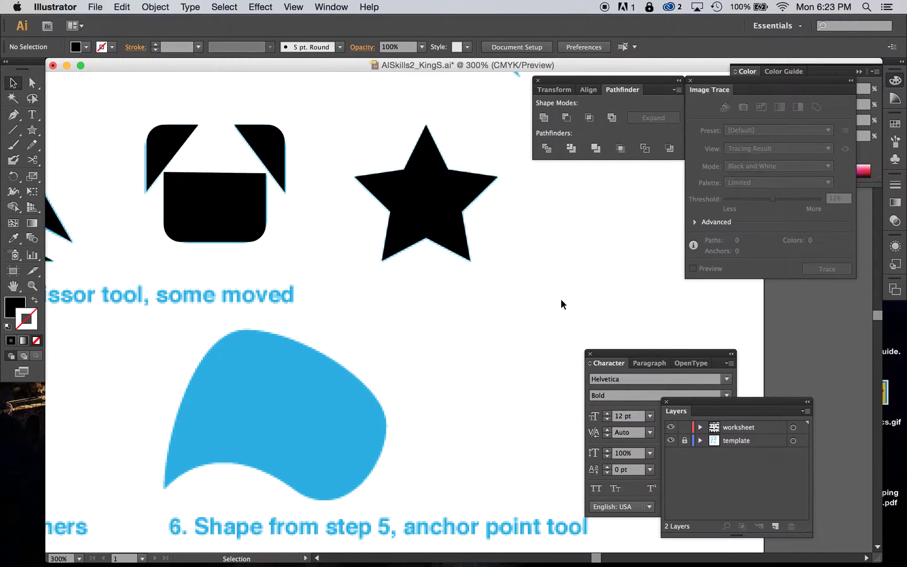
- Cut the black star with Scissors at each of its five inner points
{"action": "scroll", "coordinate": [560, 305], "scroll_direction": "up", "scroll_amount": 3}
{"action": "scroll", "coordinate": [561, 305], "scroll_direction": "left", "scroll_amount": 2}
{"action": "left_click", "coordinate": [495, 280]}
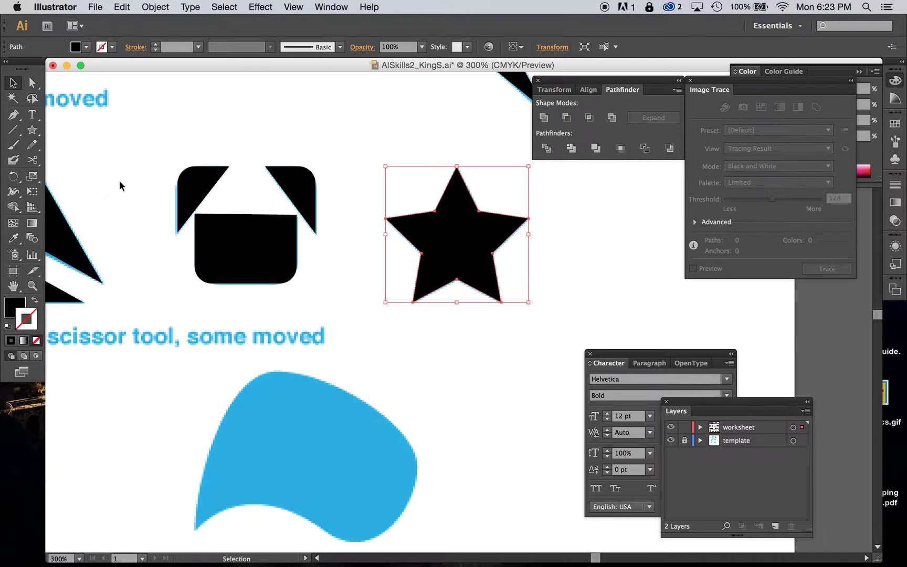
{"action": "left_click", "coordinate": [32, 160]}
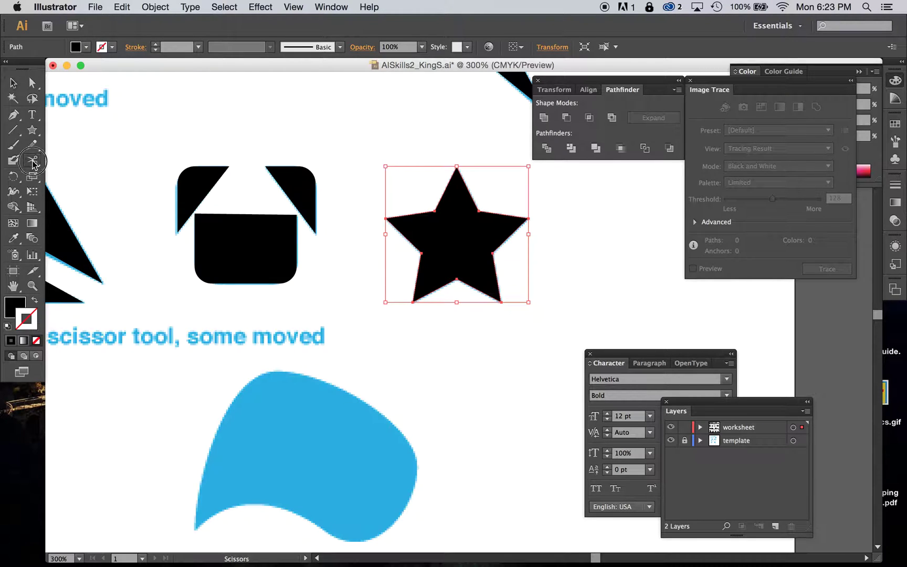
{"action": "left_click", "coordinate": [434, 211]}
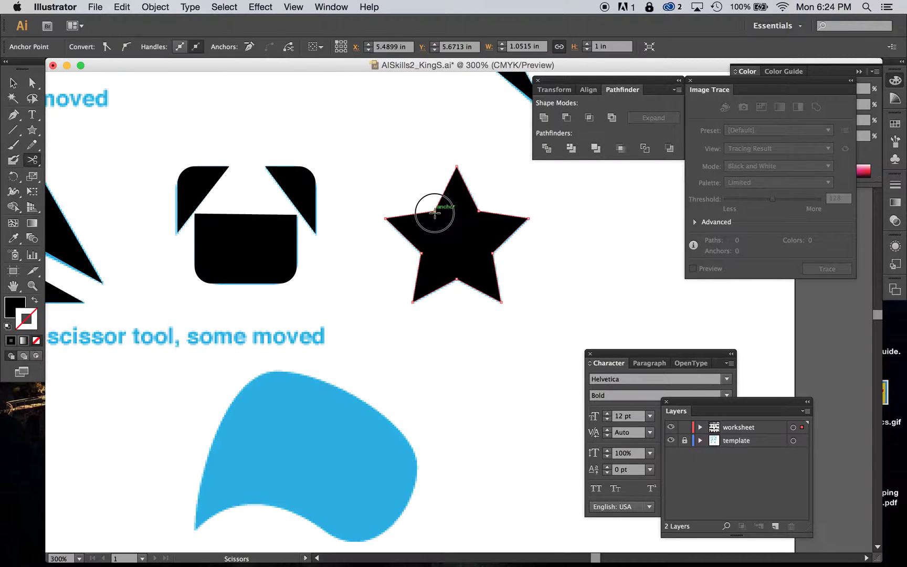
{"action": "left_click", "coordinate": [479, 211]}
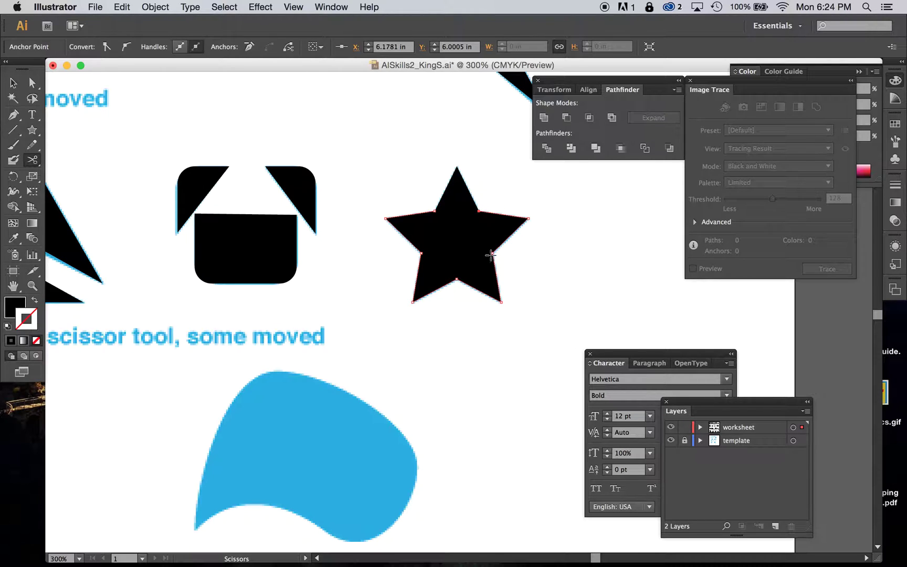
{"action": "left_click", "coordinate": [492, 254]}
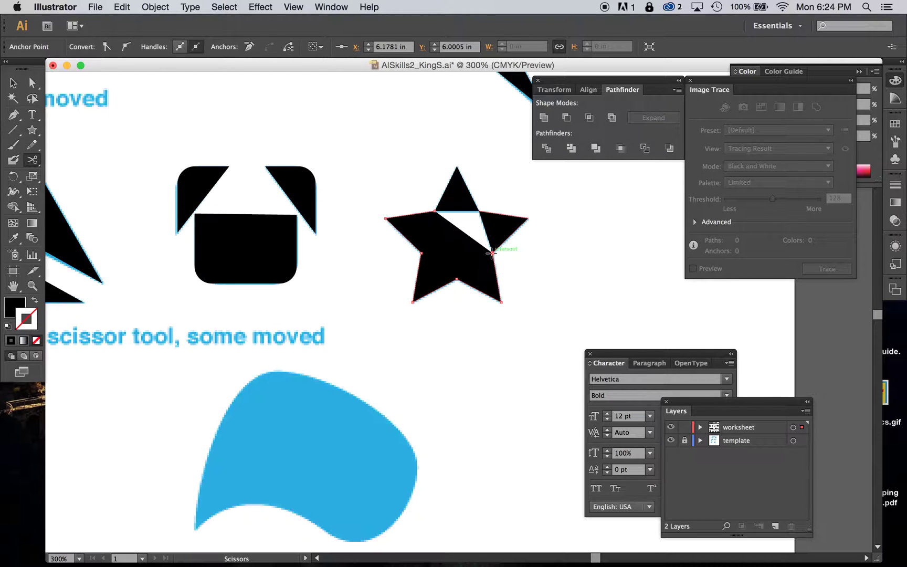
{"action": "left_click", "coordinate": [457, 278]}
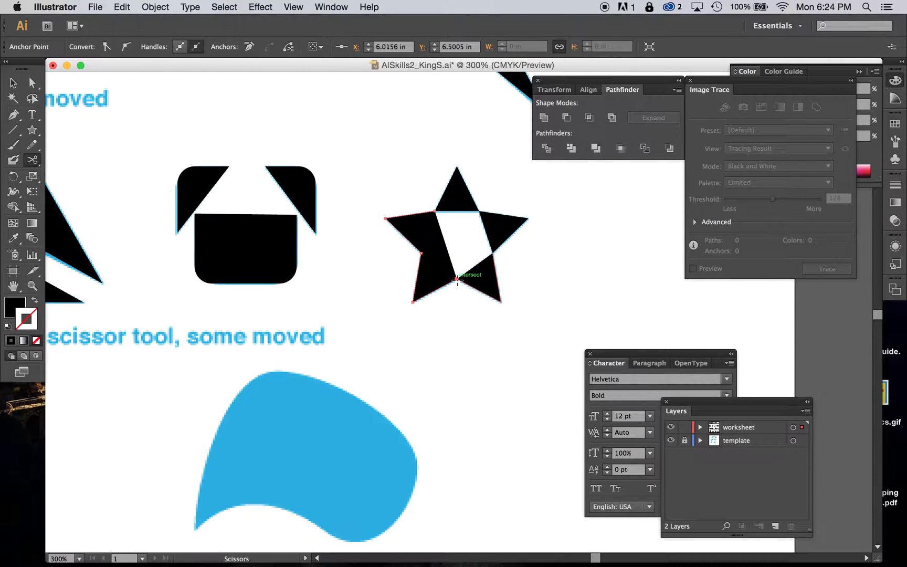
{"action": "left_click", "coordinate": [420, 253]}
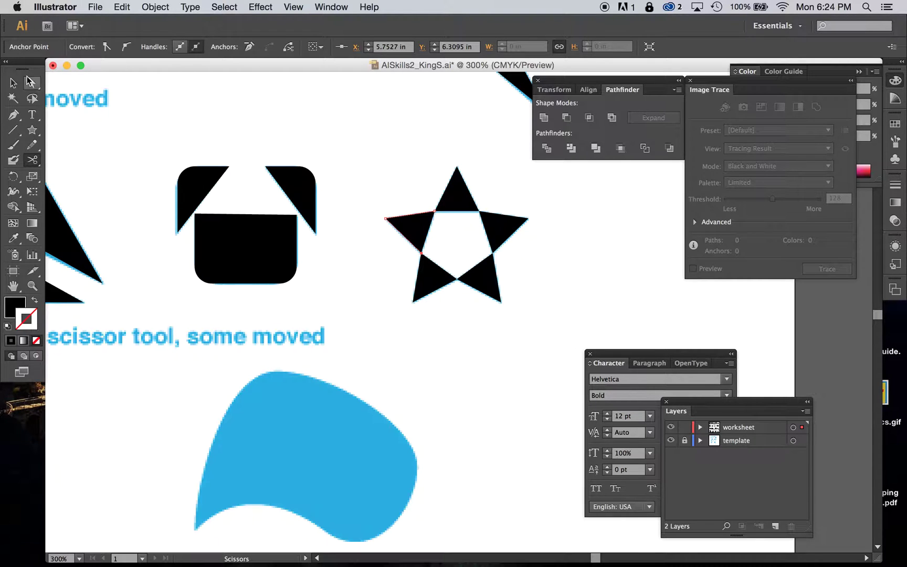
{"action": "left_click", "coordinate": [13, 83]}
- Test-drag the top spike to confirm it's separate, then undo the move
{"action": "left_click", "coordinate": [418, 99]}
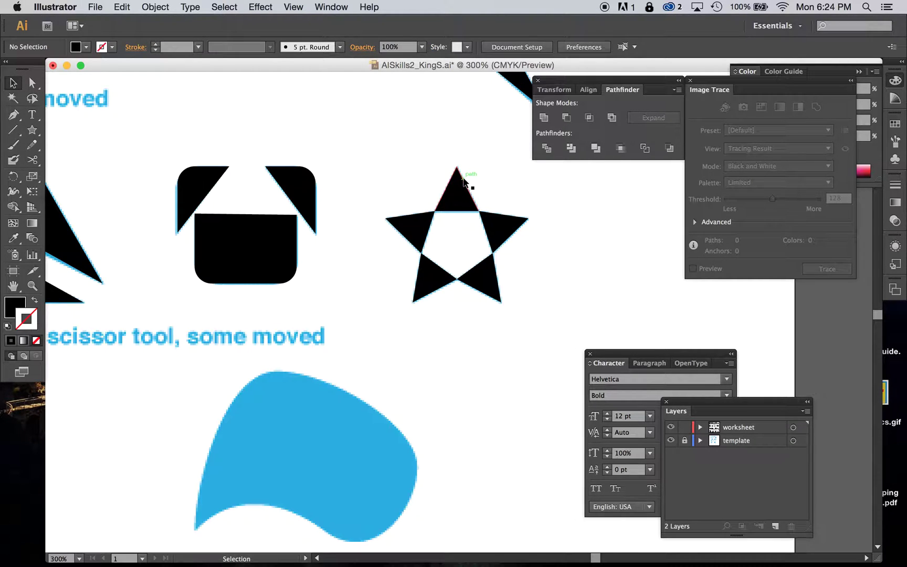
{"action": "left_click_drag", "start_coordinate": [464, 181], "coordinate": [492, 136]}
{"action": "key", "text": "super+z"}
{"action": "left_click", "coordinate": [527, 238]}
- Zoom out to 150% and scroll down toward the step 7–9 rows
{"action": "scroll", "coordinate": [446, 312], "scroll_direction": "left", "scroll_amount": 10}
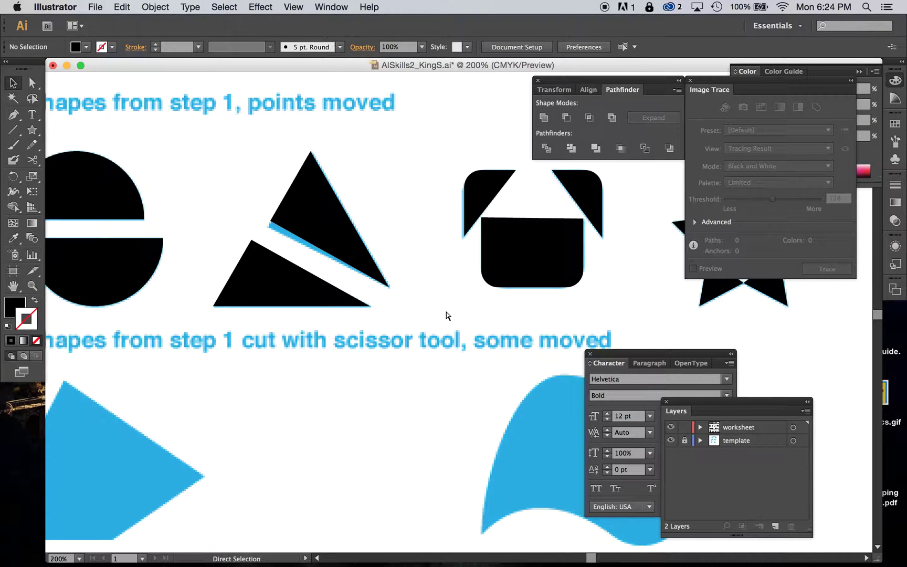
{"action": "key", "text": "super+minus"}
{"action": "key", "text": "super+minus"}
{"action": "scroll", "coordinate": [485, 393], "scroll_direction": "right", "scroll_amount": 4}
{"action": "scroll", "coordinate": [485, 393], "scroll_direction": "down", "scroll_amount": 1}
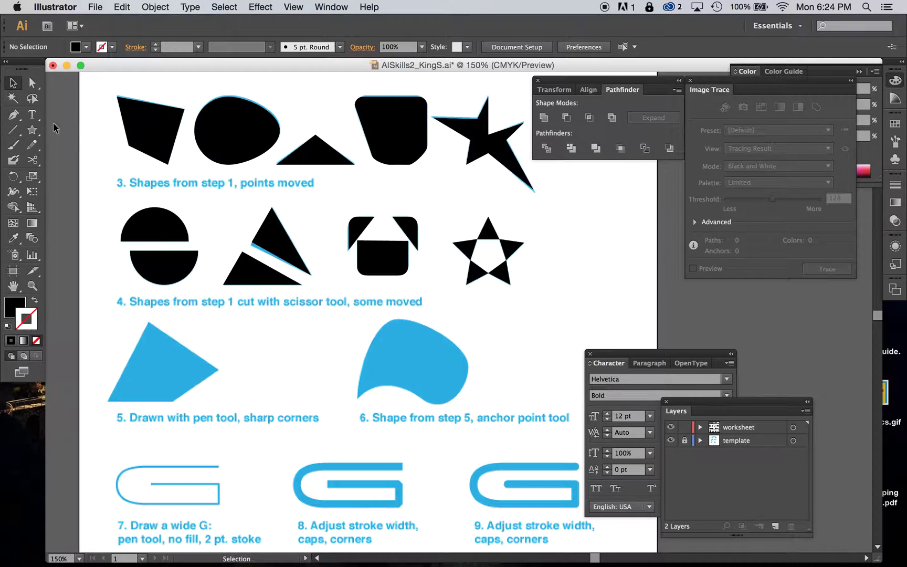
{"action": "scroll", "coordinate": [197, 303], "scroll_direction": "down", "scroll_amount": 3}
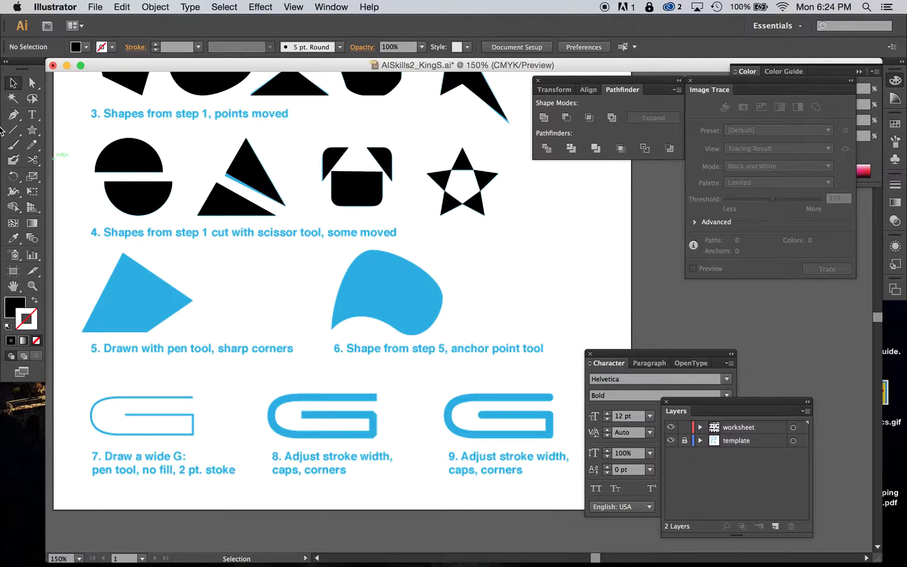
{"action": "left_click", "coordinate": [14, 115]}
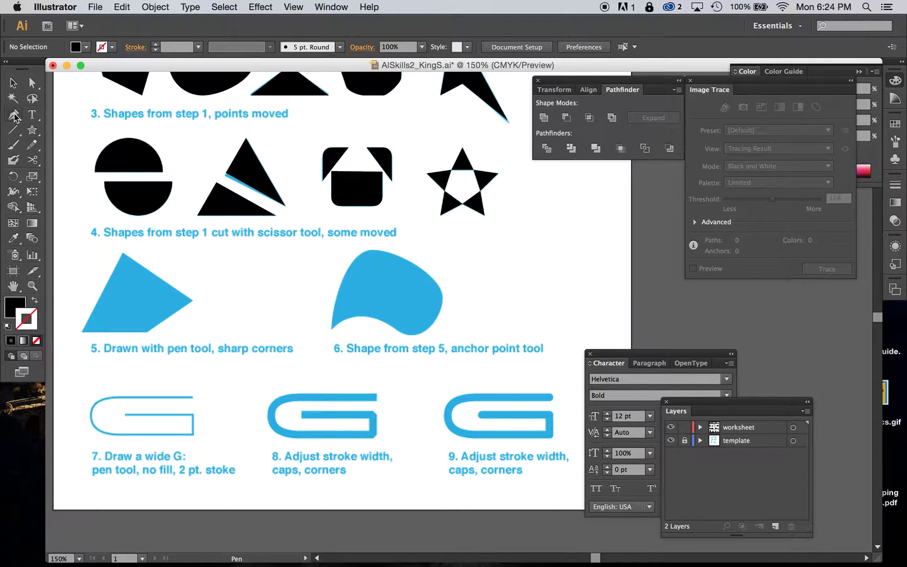
{"action": "scroll", "coordinate": [210, 304], "scroll_direction": "up", "scroll_amount": 3}
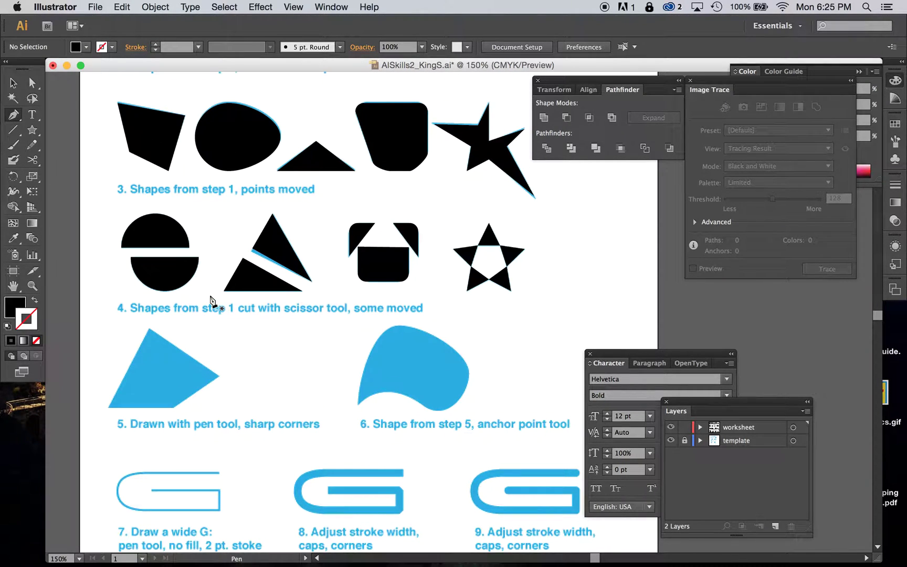
{"action": "scroll", "coordinate": [210, 299], "scroll_direction": "down", "scroll_amount": 3}
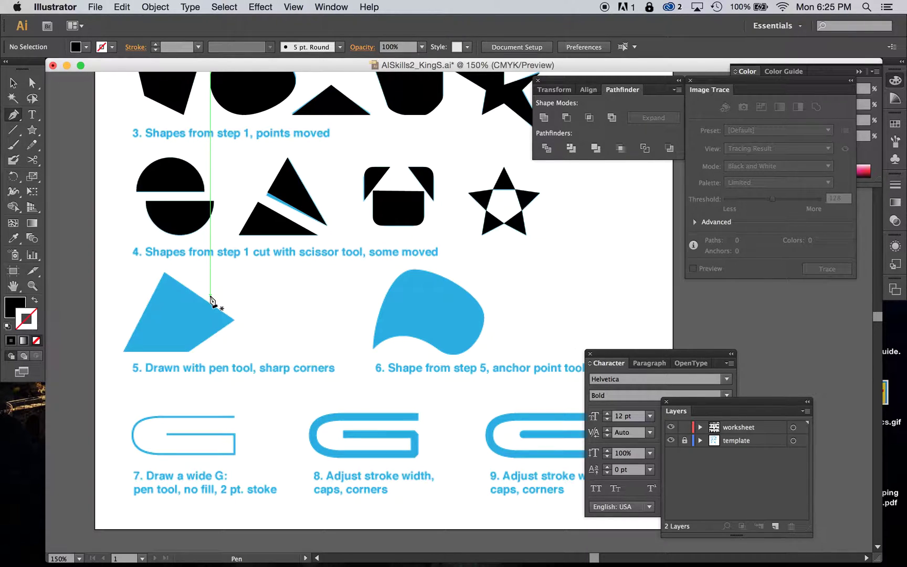
{"action": "left_click", "coordinate": [10, 115]}
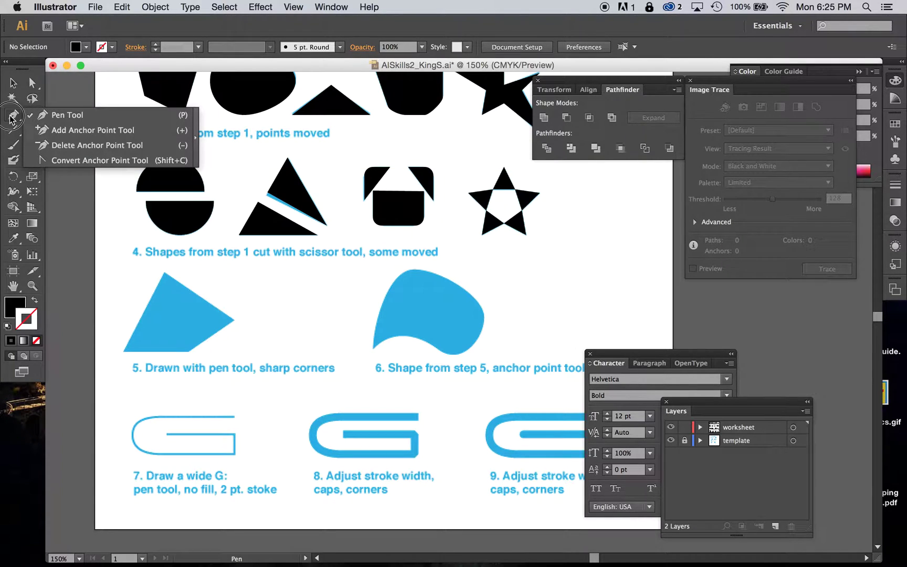
{"action": "left_click_drag", "start_coordinate": [11, 117], "coordinate": [52, 120]}
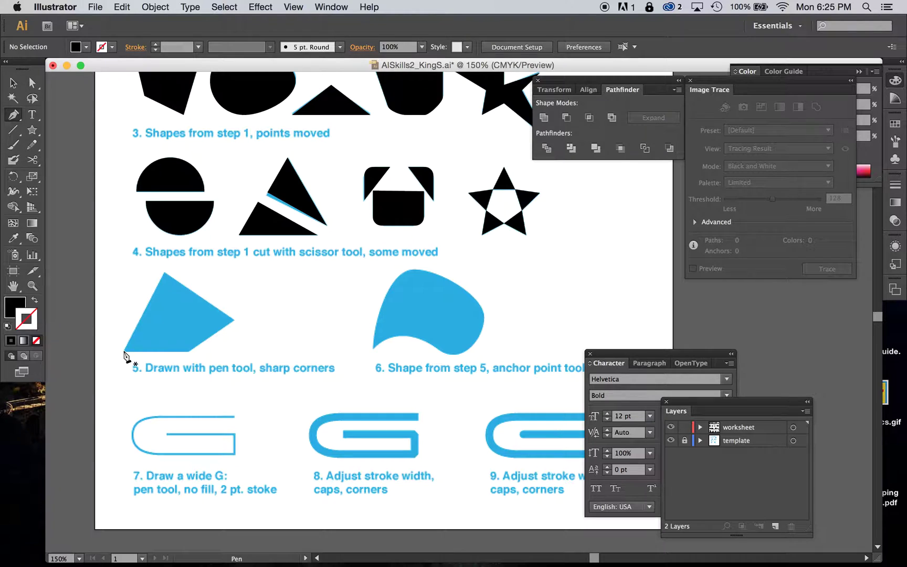
- Pen-trace the step 5 triangle through its bottom-left, top, right corners and bottom edge
{"action": "left_click", "coordinate": [124, 351]}
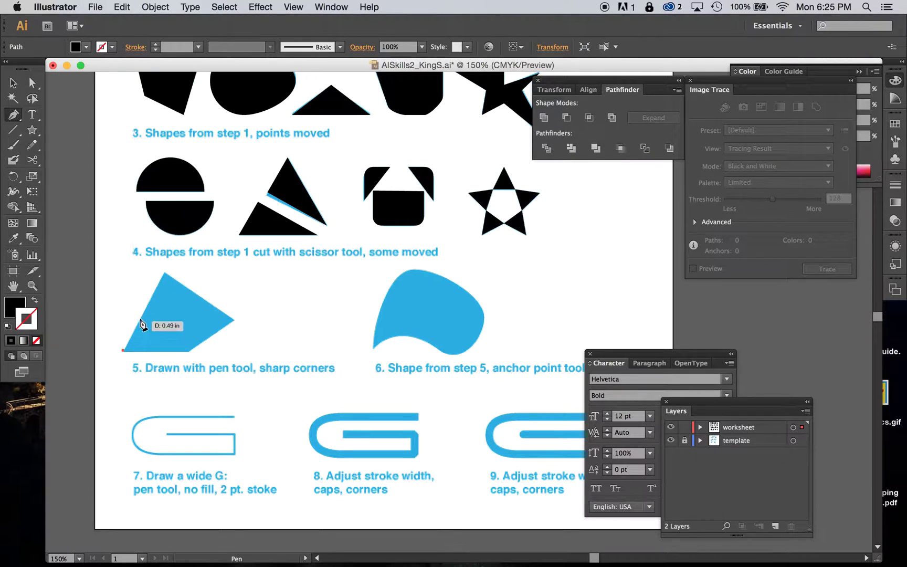
{"action": "left_click", "coordinate": [163, 273]}
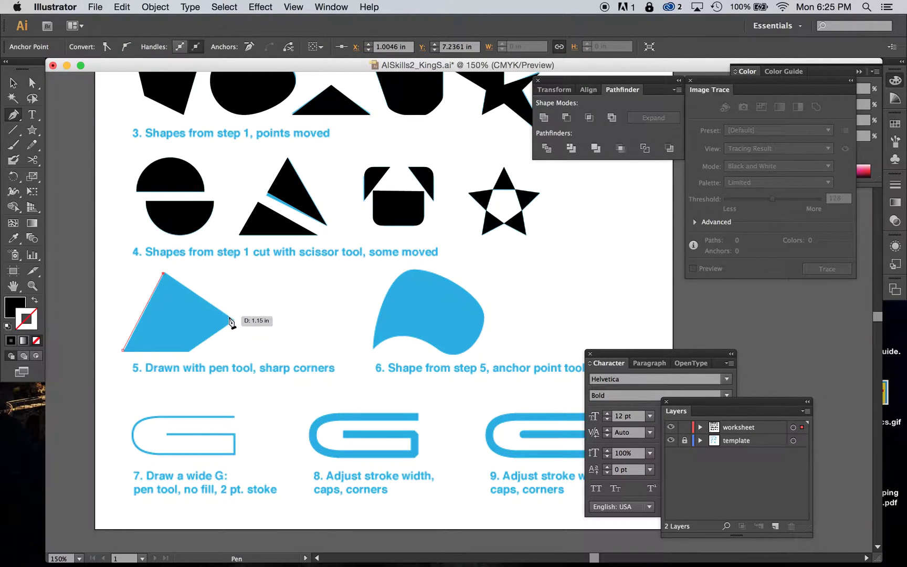
{"action": "left_click", "coordinate": [233, 319]}
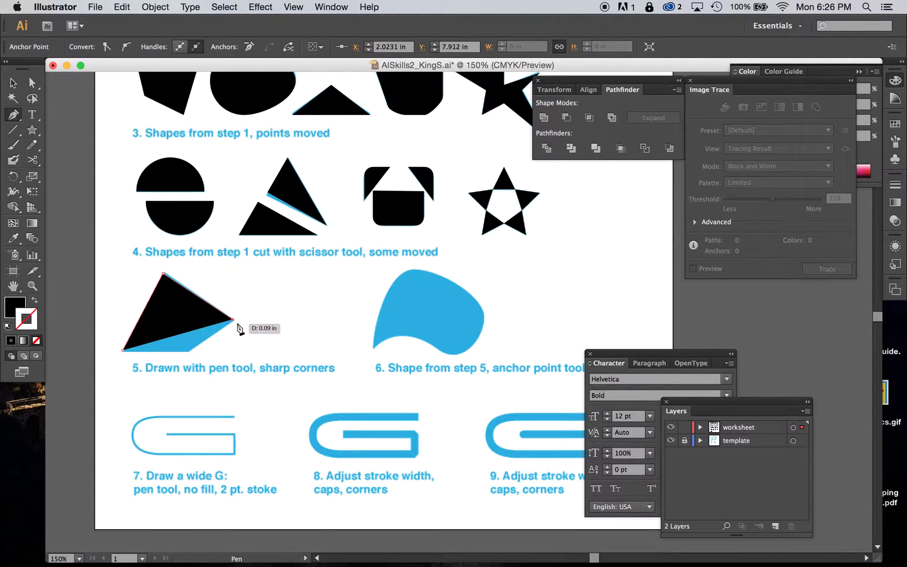
{"action": "key", "text": "super+y"}
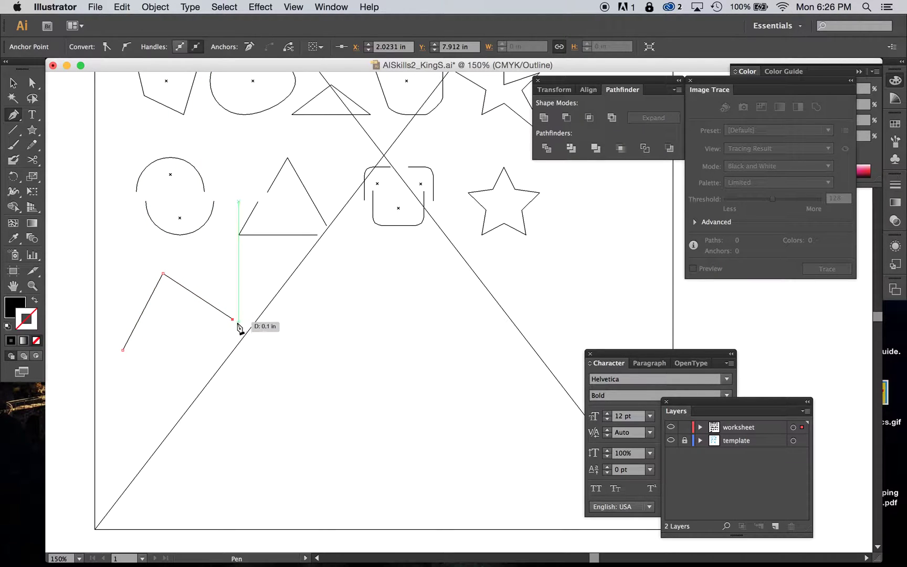
{"action": "key", "text": "super+y"}
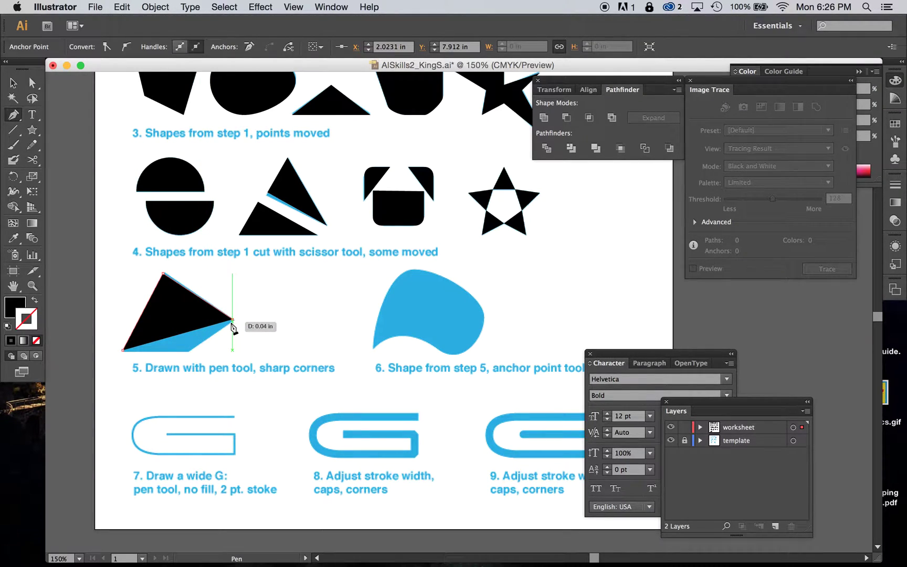
{"action": "left_click", "coordinate": [188, 353]}
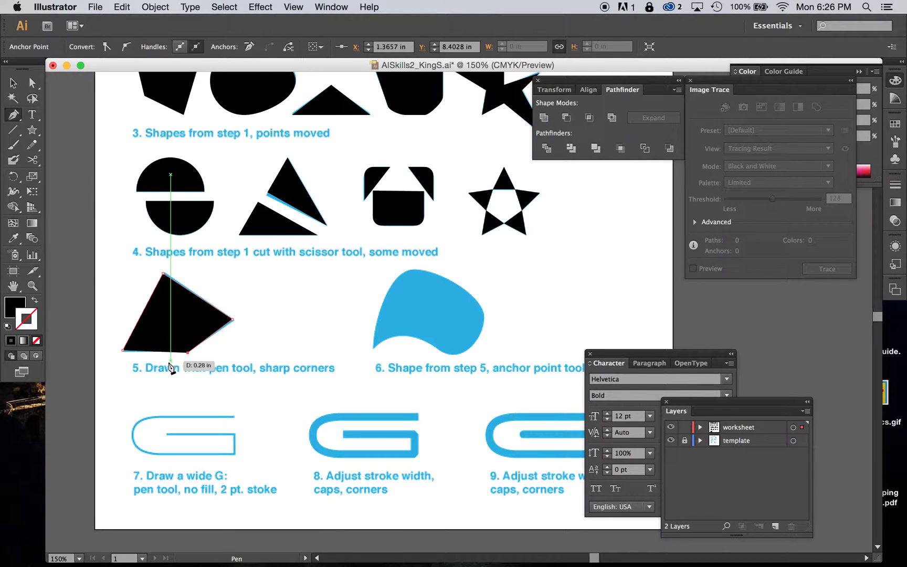
{"action": "left_click", "coordinate": [122, 351]}
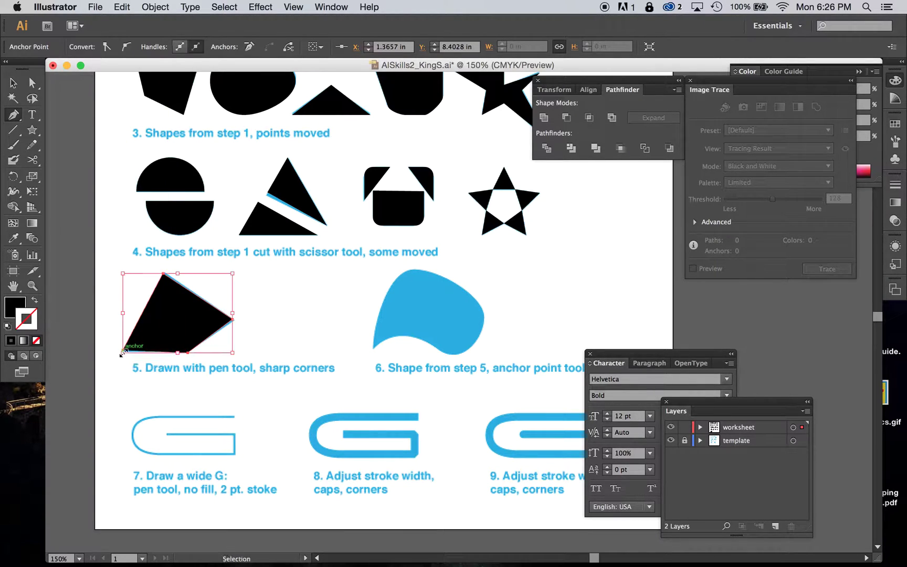
{"action": "key", "text": "super+equal"}
{"action": "key", "text": "super+equal"}
{"action": "key", "text": "super+equal"}
{"action": "key", "text": "super+equal"}
{"action": "key", "text": "super+equal"}
- Close the traced path on its start point and switch to Direct Selection
{"action": "scroll", "coordinate": [122, 351], "scroll_direction": "left", "scroll_amount": 20}
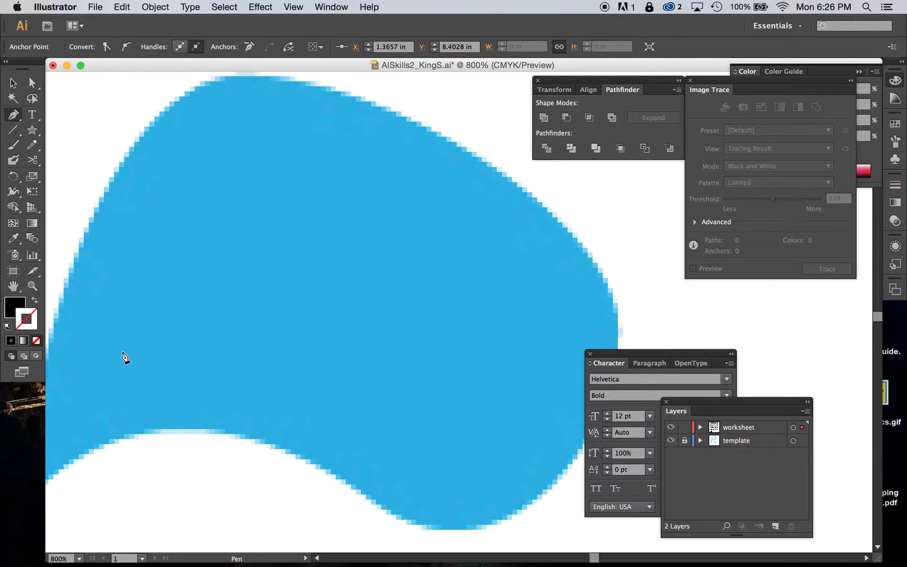
{"action": "scroll", "coordinate": [123, 354], "scroll_direction": "left", "scroll_amount": 15}
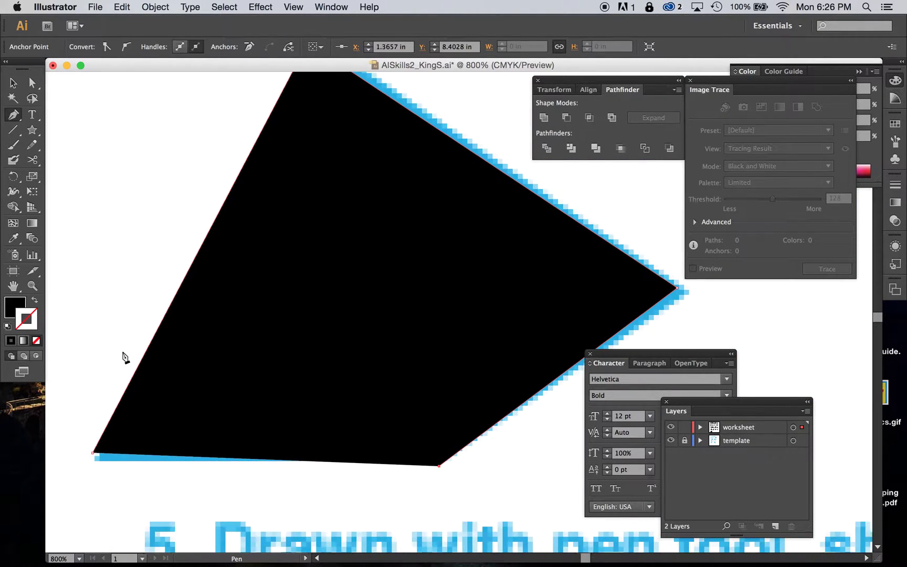
{"action": "scroll", "coordinate": [122, 354], "scroll_direction": "down", "scroll_amount": 3}
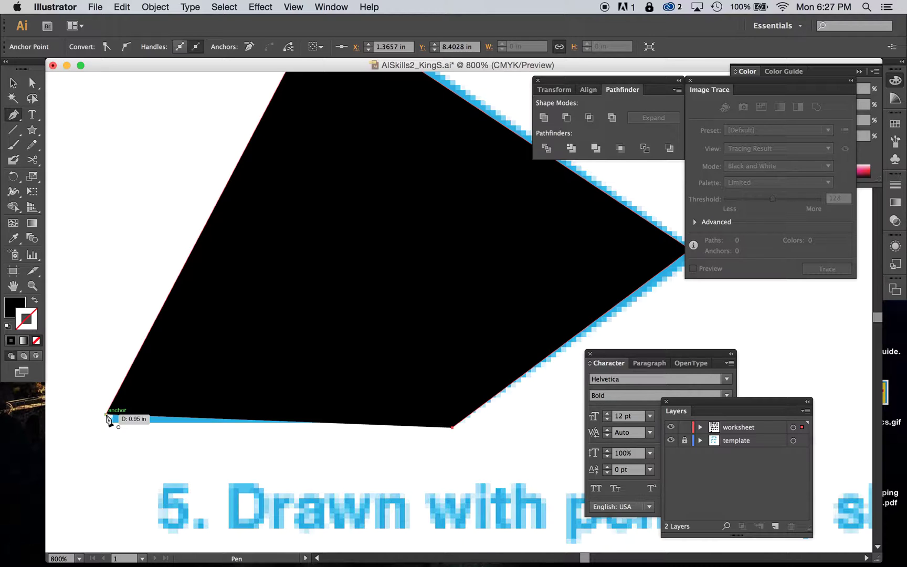
{"action": "left_click", "coordinate": [107, 417]}
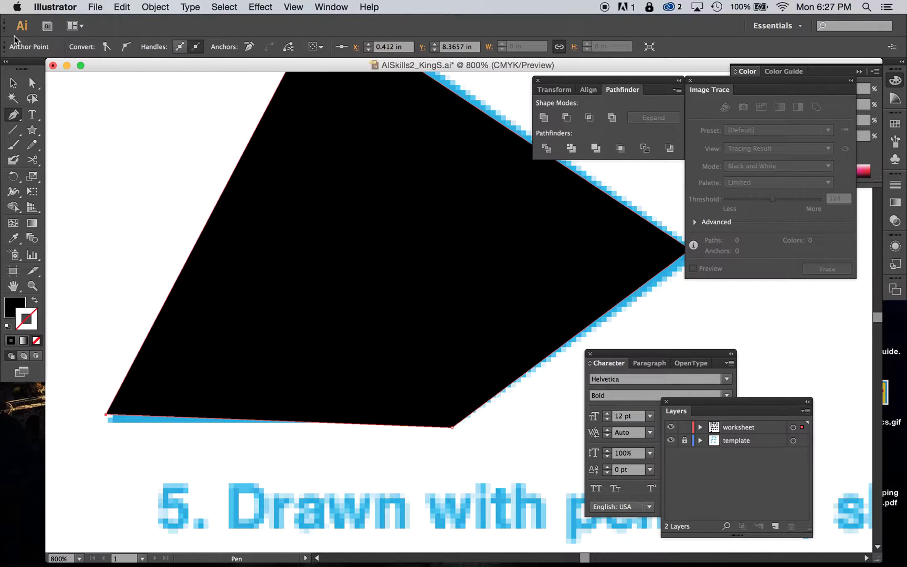
{"action": "left_click", "coordinate": [32, 82]}
{"action": "left_click", "coordinate": [102, 197]}
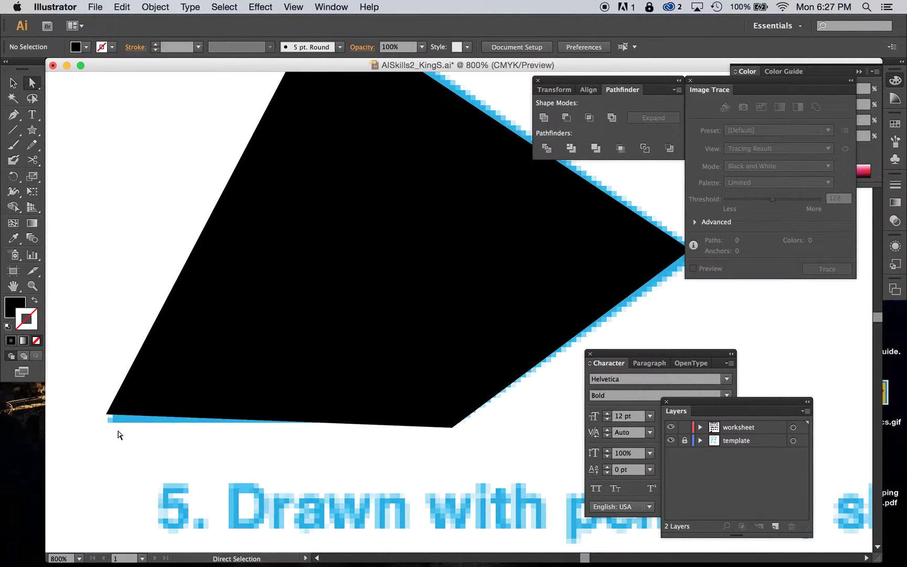
- Drag the bottom-left, right and top anchors onto the template's corners
{"action": "left_click_drag", "start_coordinate": [107, 416], "coordinate": [106, 423]}
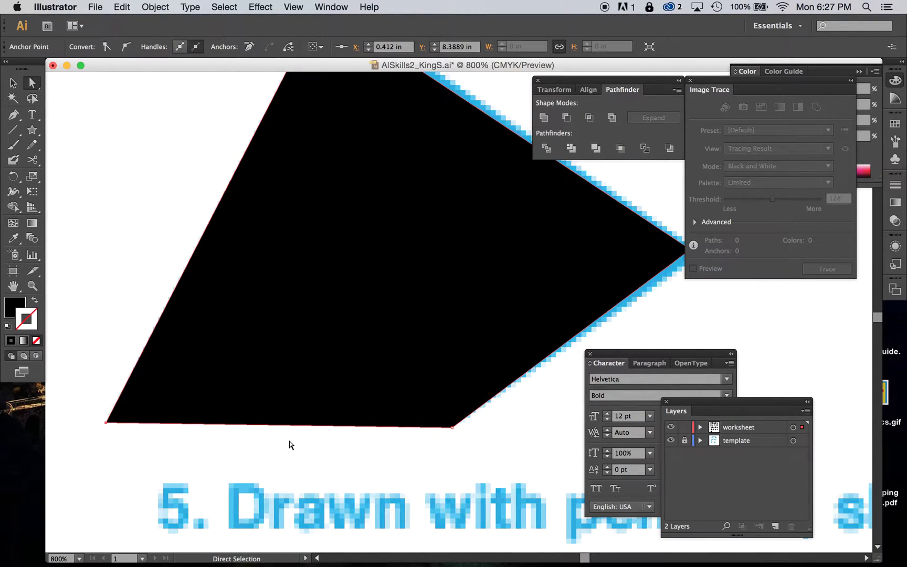
{"action": "scroll", "coordinate": [289, 441], "scroll_direction": "up", "scroll_amount": 3}
{"action": "scroll", "coordinate": [289, 441], "scroll_direction": "left", "scroll_amount": 4}
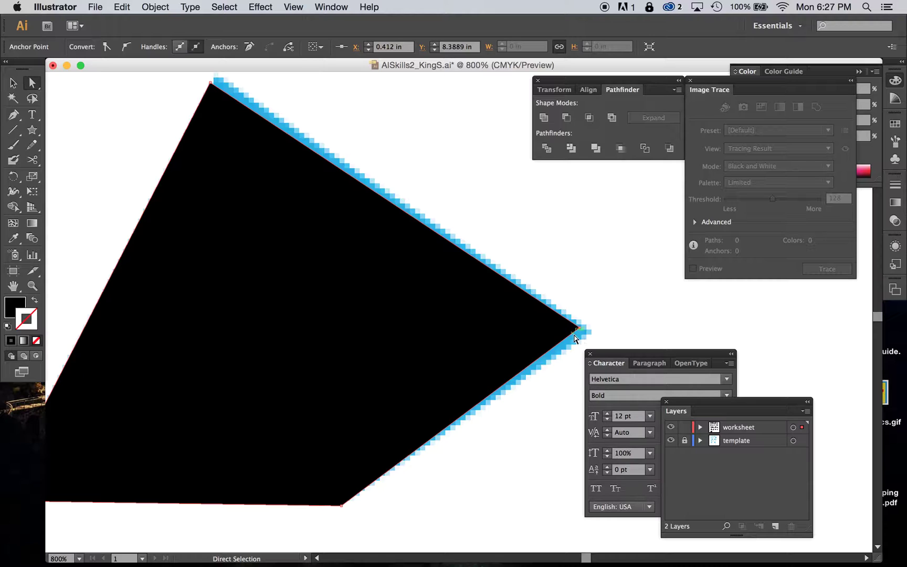
{"action": "left_click_drag", "start_coordinate": [580, 329], "coordinate": [590, 332]}
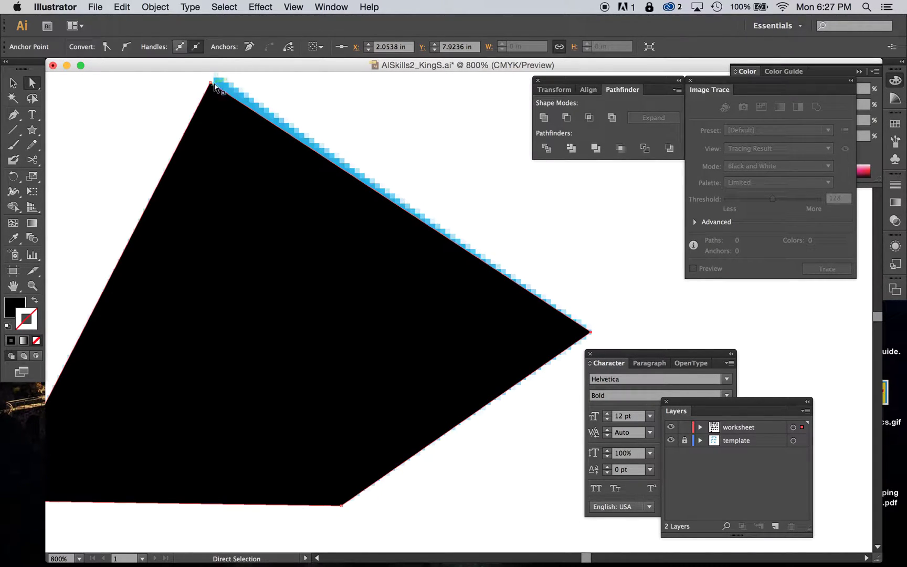
{"action": "left_click_drag", "start_coordinate": [212, 82], "coordinate": [217, 257]}
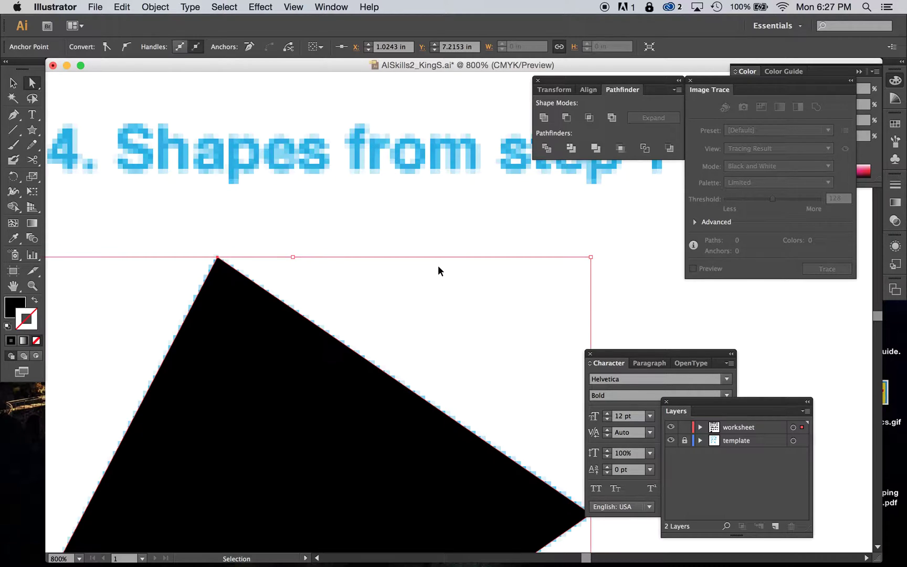
- Zoom back out to 200% and duplicate the black four-sided shape straight to the right
{"action": "key", "text": "super+minus"}
{"action": "key", "text": "super+minus"}
{"action": "key", "text": "super+minus"}
{"action": "key", "text": "super+minus"}
{"action": "scroll", "coordinate": [438, 270], "scroll_direction": "right", "scroll_amount": 10}
{"action": "scroll", "coordinate": [438, 269], "scroll_direction": "down", "scroll_amount": 2}
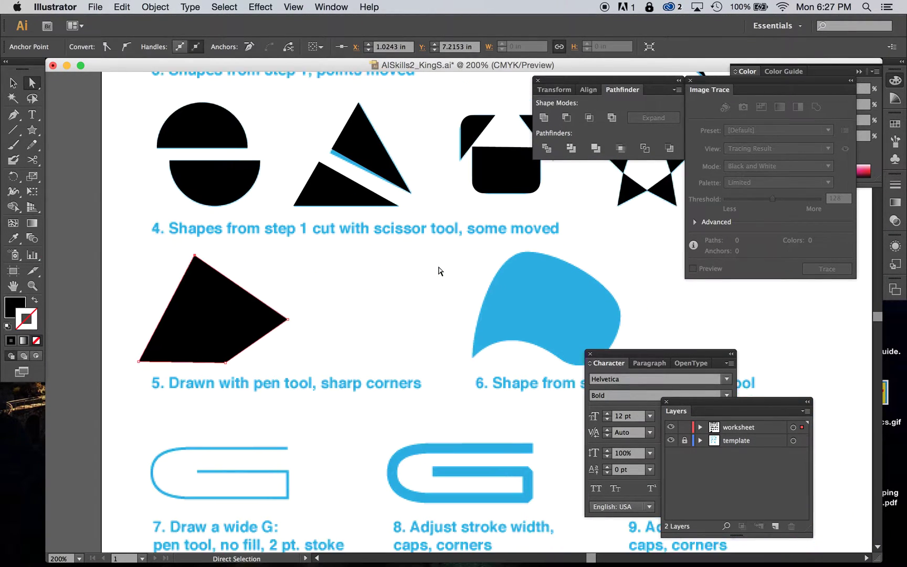
{"action": "left_click", "coordinate": [416, 339]}
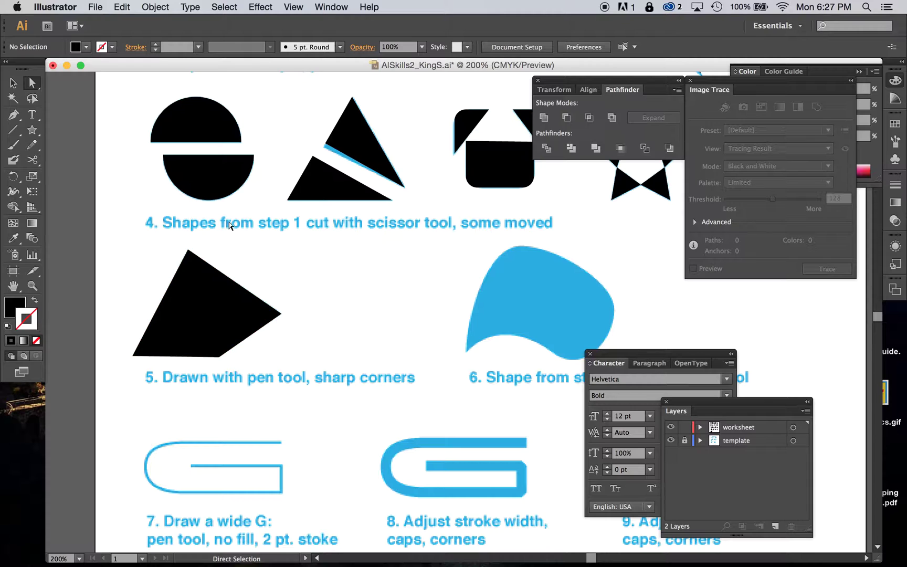
{"action": "left_click", "coordinate": [12, 84]}
{"action": "left_click", "coordinate": [264, 329]}
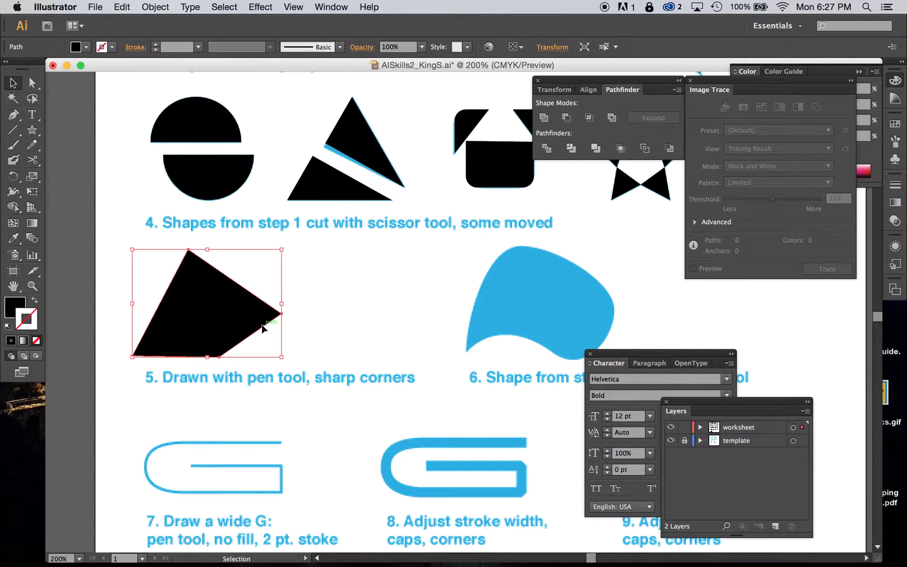
{"action": "left_click", "coordinate": [262, 326]}
{"action": "left_click_drag", "start_coordinate": [262, 328], "coordinate": [599, 336]}
{"action": "scroll", "coordinate": [665, 319], "scroll_direction": "right", "scroll_amount": 5}
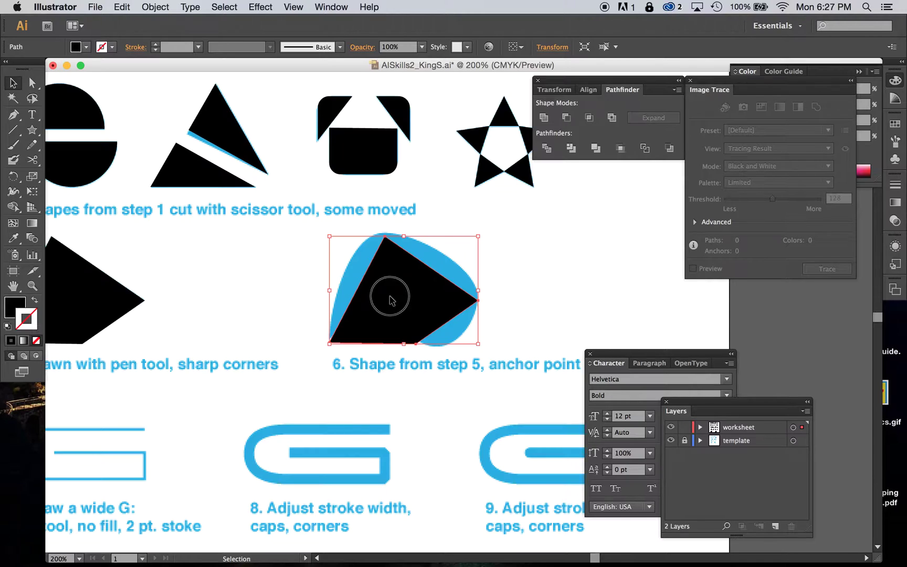
{"action": "left_click_drag", "start_coordinate": [390, 294], "coordinate": [559, 294]}
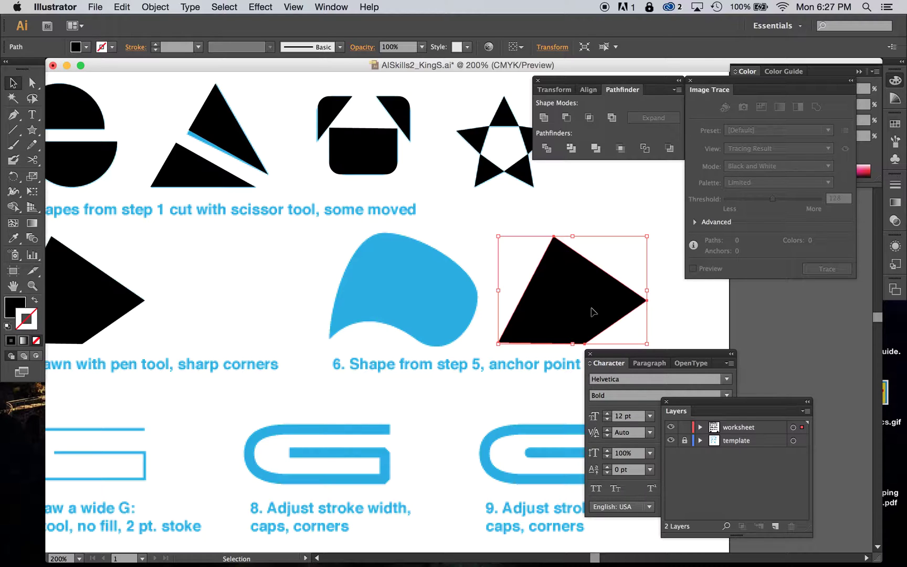
- Move the copy over the blue step 6 shape and nudge it up and left into place
{"action": "left_click_drag", "start_coordinate": [579, 302], "coordinate": [410, 303]}
{"action": "scroll", "coordinate": [399, 336], "scroll_direction": "left", "scroll_amount": 3}
{"action": "scroll", "coordinate": [396, 342], "scroll_direction": "right", "scroll_amount": 5}
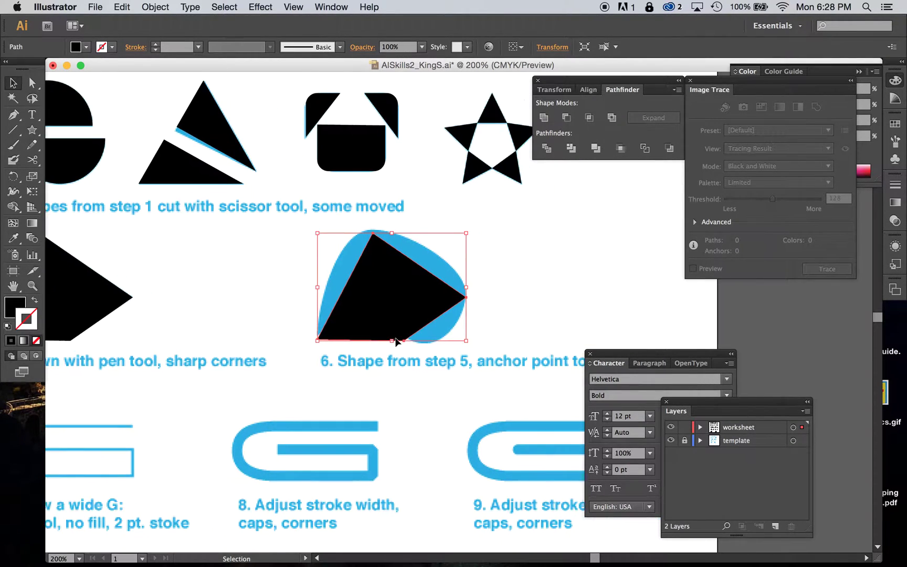
{"action": "left_click", "coordinate": [520, 263]}
{"action": "left_click", "coordinate": [375, 311]}
{"action": "key", "text": "Left"}
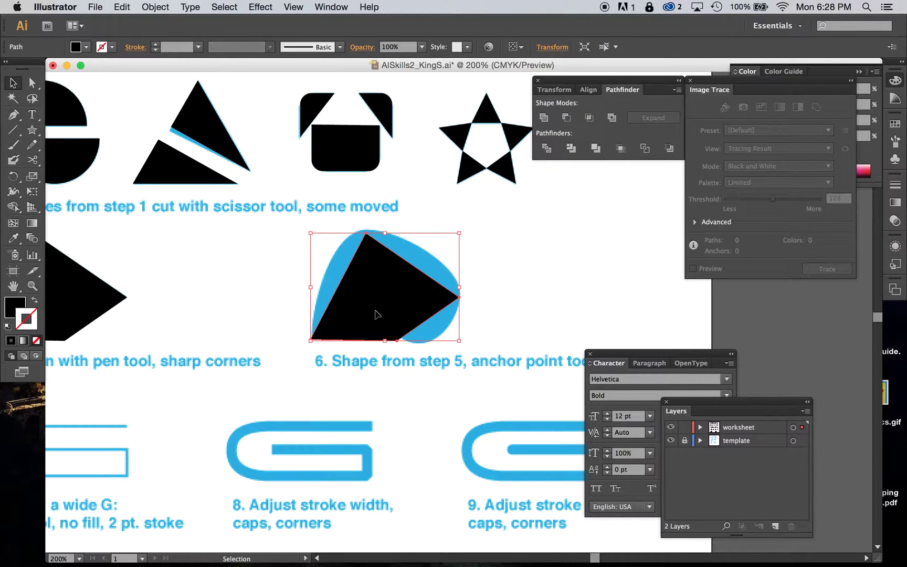
{"action": "key", "text": "Up"}
{"action": "key", "text": "Up"}
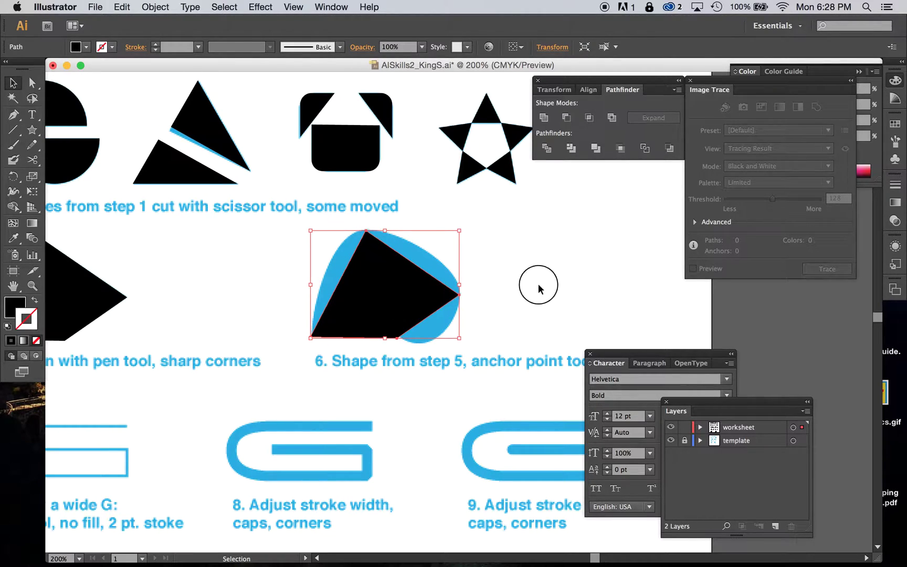
{"action": "left_click", "coordinate": [538, 287]}
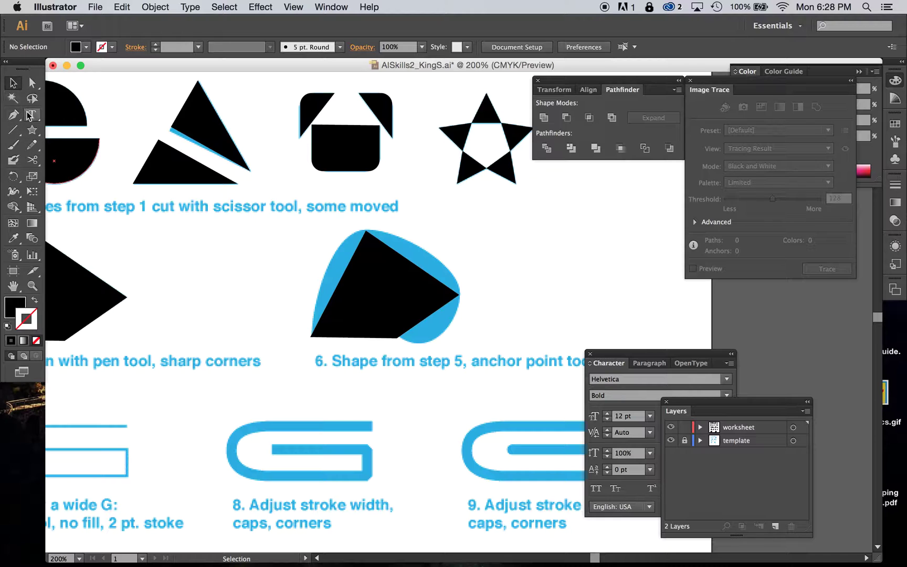
- Convert the copy's top, right and bottom corners into smooth curves by dragging out handles
{"action": "left_click_drag", "start_coordinate": [16, 119], "coordinate": [72, 162]}
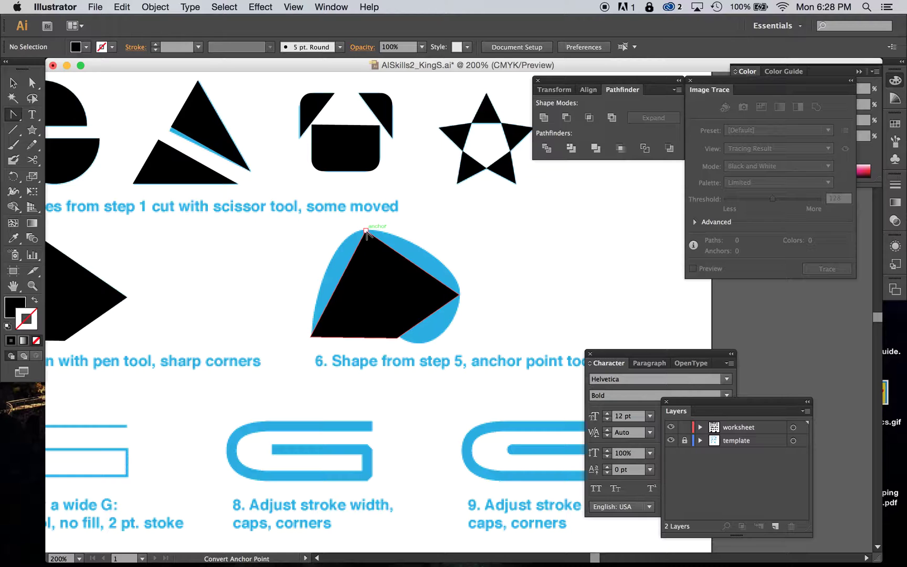
{"action": "left_click_drag", "start_coordinate": [366, 231], "coordinate": [409, 231]}
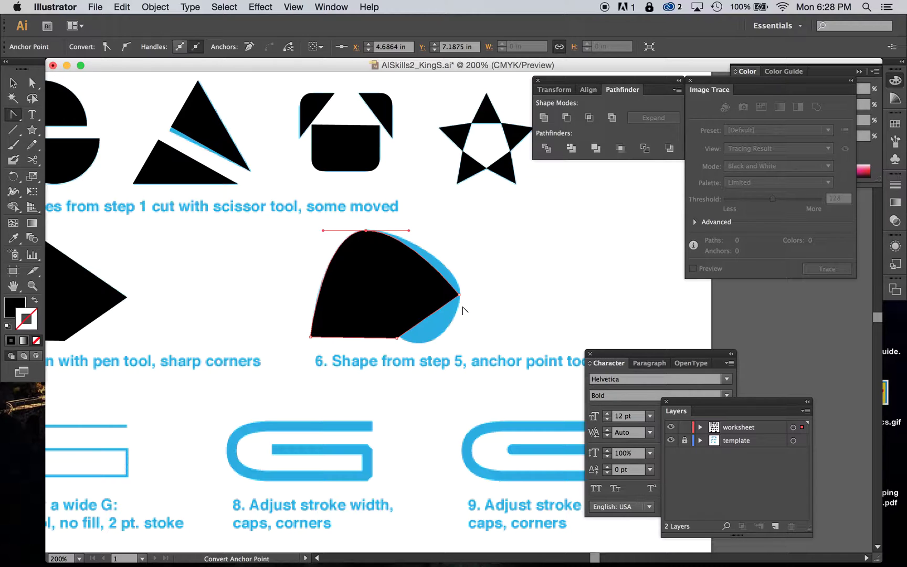
{"action": "left_click_drag", "start_coordinate": [460, 298], "coordinate": [460, 324]}
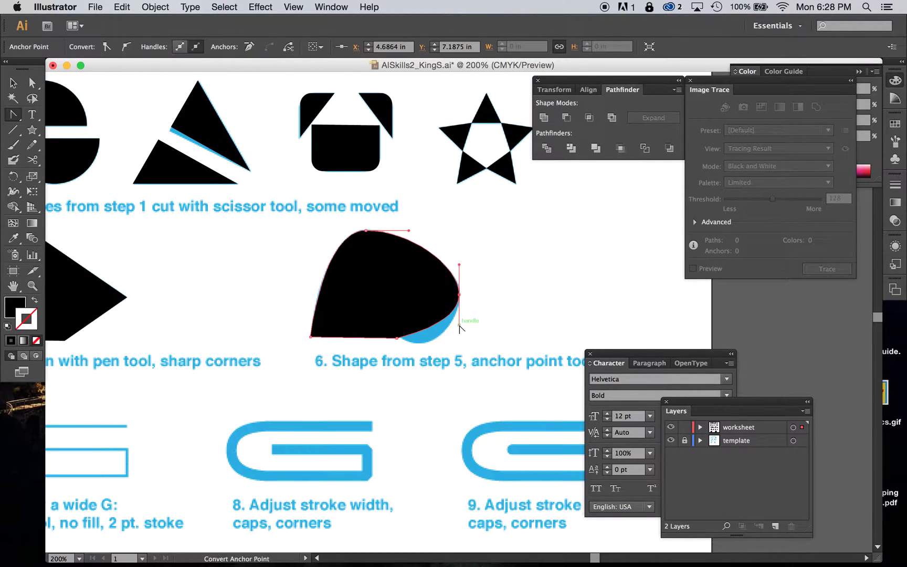
{"action": "left_click_drag", "start_coordinate": [396, 338], "coordinate": [367, 317]}
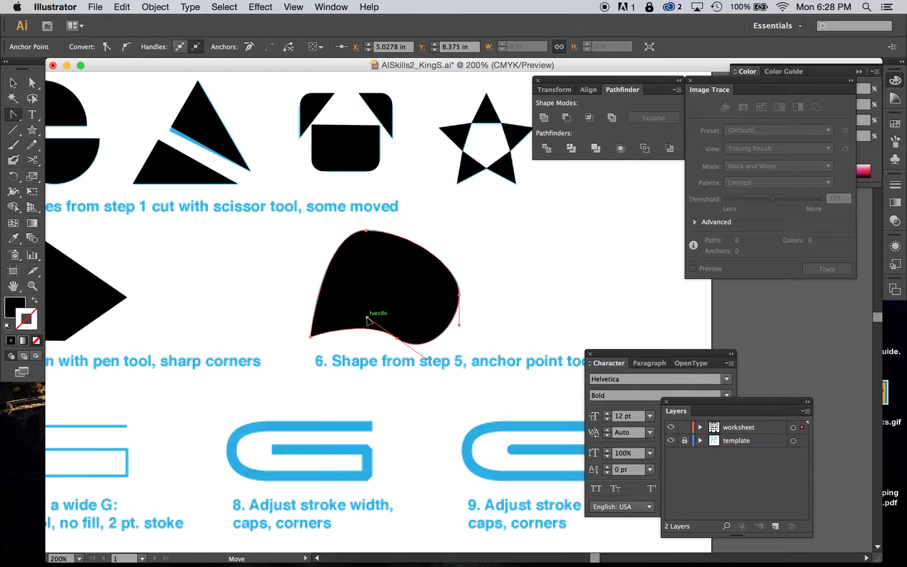
{"action": "left_click", "coordinate": [13, 82]}
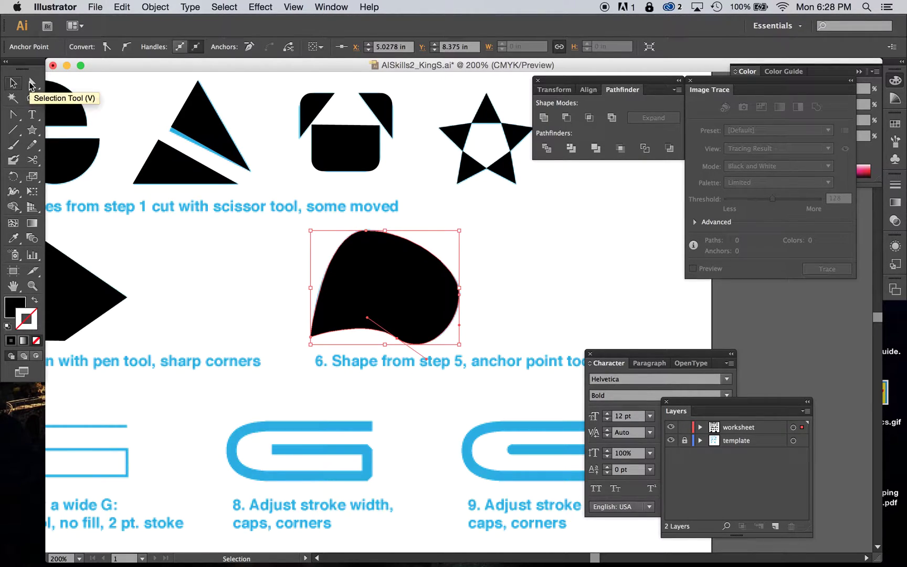
- Reshape the top-right curve by adjusting the top and right anchors' handles
{"action": "left_click", "coordinate": [573, 289]}
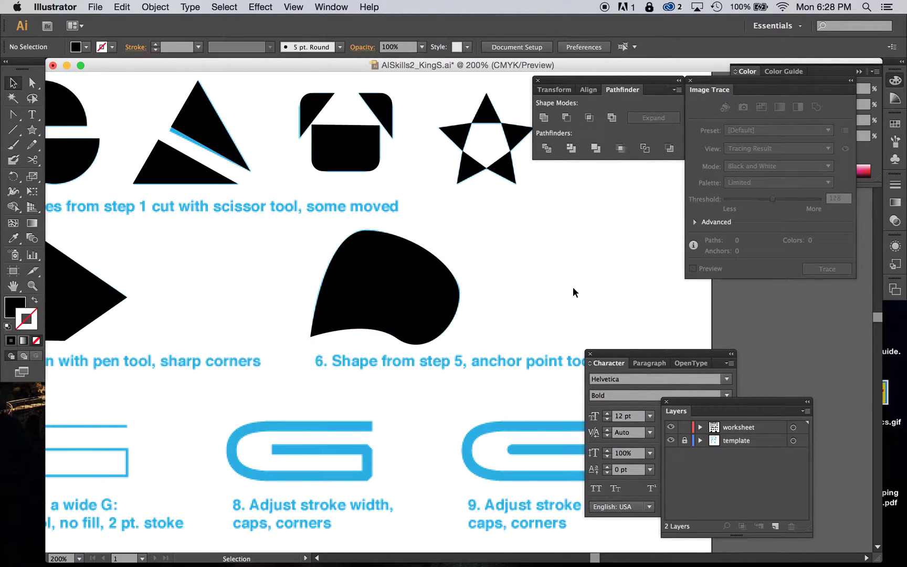
{"action": "left_click", "coordinate": [32, 82]}
{"action": "left_click", "coordinate": [360, 231]}
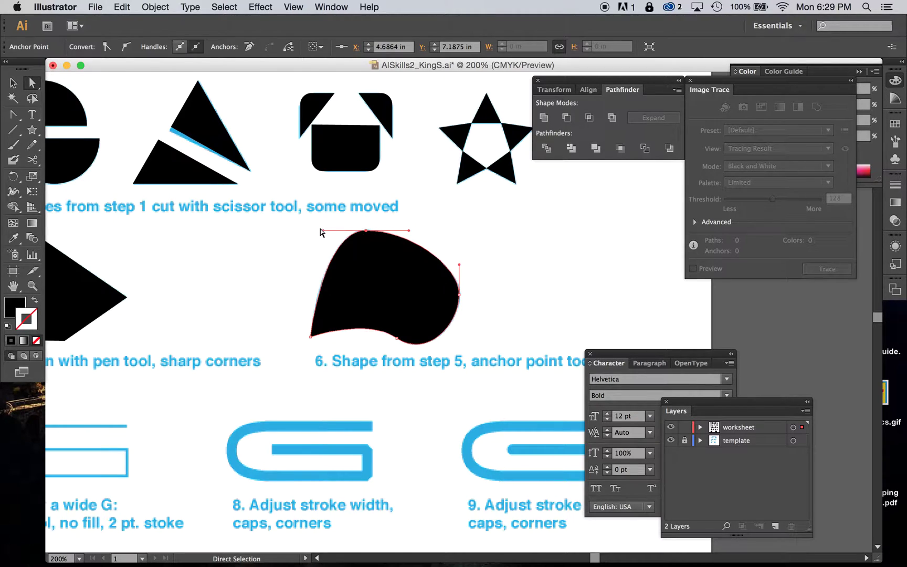
{"action": "mouse_move", "coordinate": [406, 240]}
{"action": "left_mouse_down"}
{"action": "mouse_move", "coordinate": [404, 257]}
{"action": "mouse_move", "coordinate": [405, 213]}
{"action": "mouse_move", "coordinate": [405, 231]}
{"action": "left_mouse_up"}
{"action": "mouse_move", "coordinate": [460, 265]}
{"action": "left_mouse_down"}
{"action": "mouse_move", "coordinate": [442, 270]}
{"action": "mouse_move", "coordinate": [446, 277]}
{"action": "mouse_move", "coordinate": [457, 262]}
{"action": "left_mouse_up"}
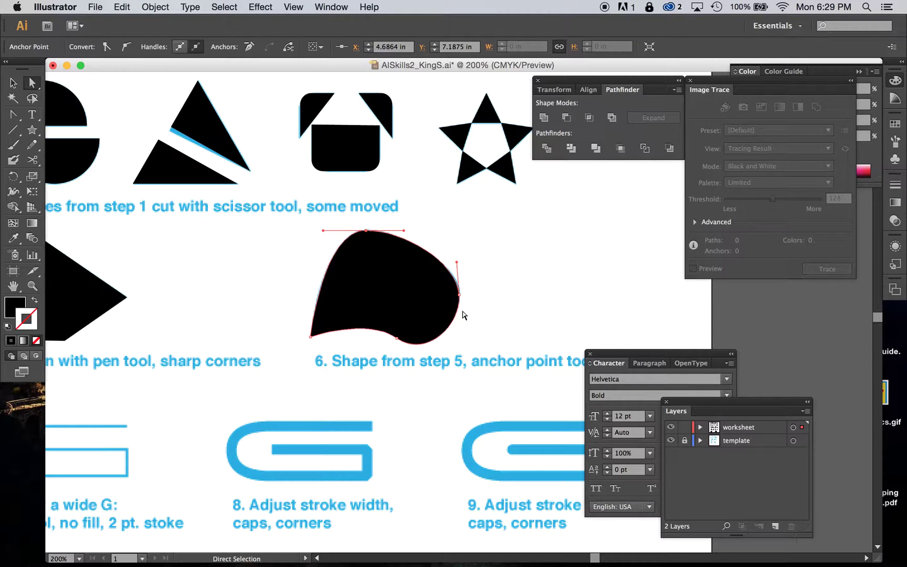
- Refine the right anchor's handles so the lower curve bulges to follow the blue template
{"action": "left_click", "coordinate": [460, 295]}
{"action": "left_click_drag", "start_coordinate": [429, 361], "coordinate": [395, 339]}
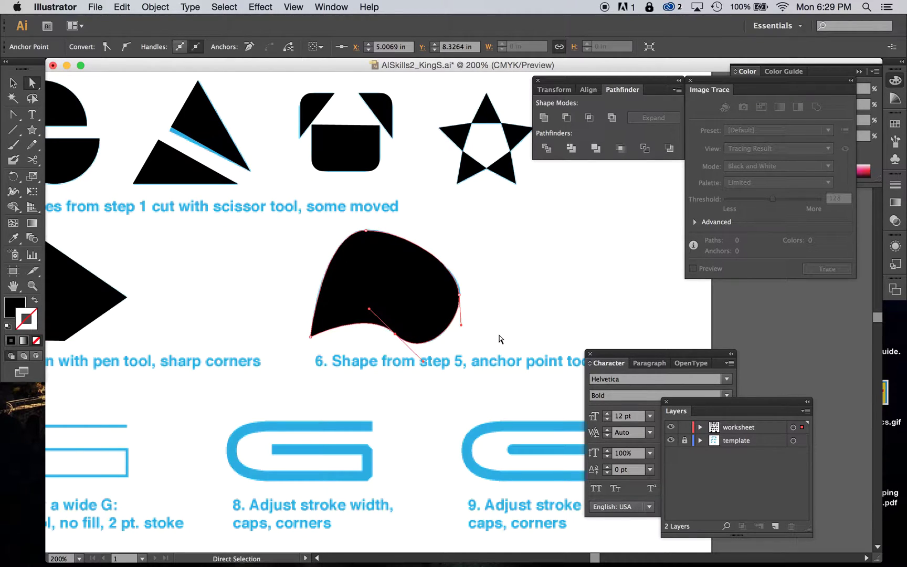
{"action": "left_click", "coordinate": [460, 294]}
{"action": "mouse_move", "coordinate": [457, 262]}
{"action": "left_mouse_down"}
{"action": "mouse_move", "coordinate": [458, 243]}
{"action": "mouse_move", "coordinate": [461, 270]}
{"action": "left_mouse_up"}
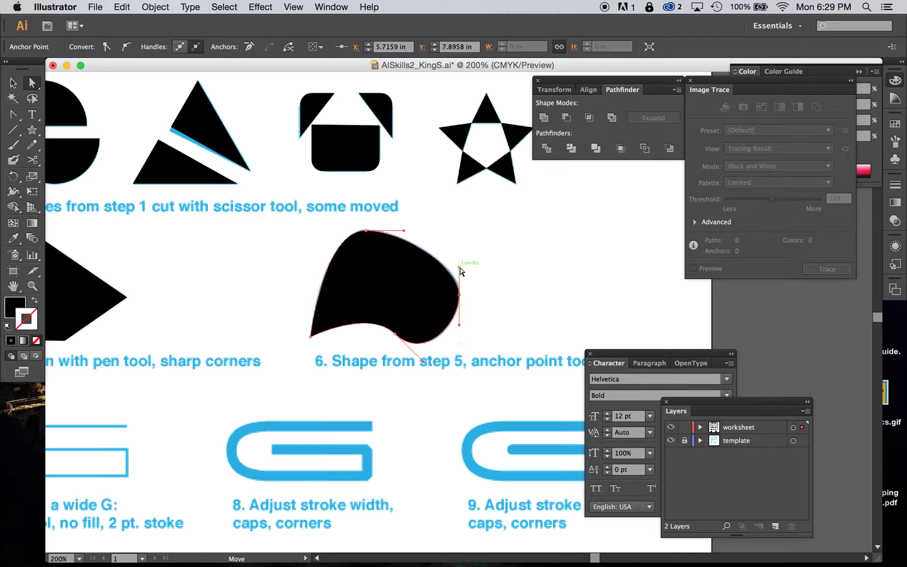
{"action": "mouse_move", "coordinate": [459, 324]}
{"action": "left_mouse_down"}
{"action": "mouse_move", "coordinate": [460, 347]}
{"action": "mouse_move", "coordinate": [459, 330]}
{"action": "left_mouse_up"}
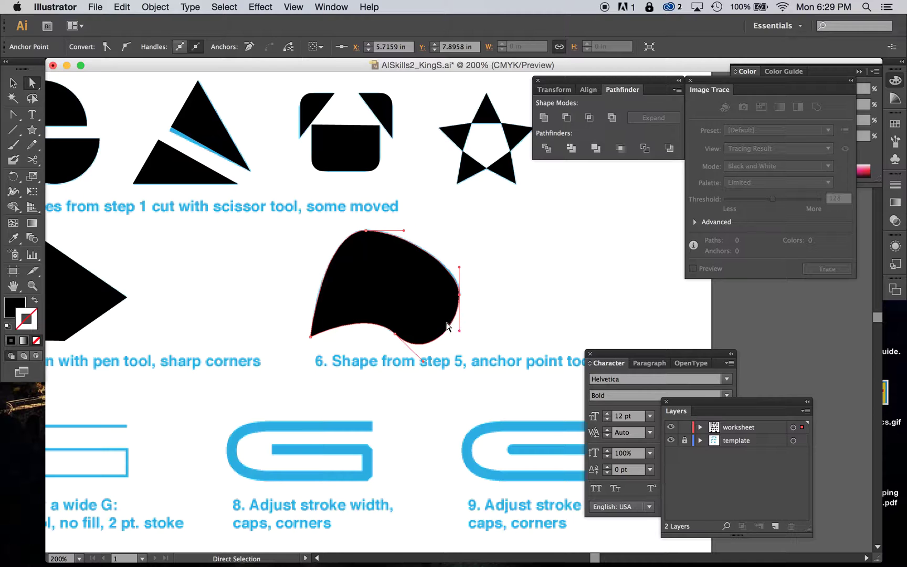
{"action": "left_click", "coordinate": [422, 364]}
{"action": "left_click", "coordinate": [422, 345]}
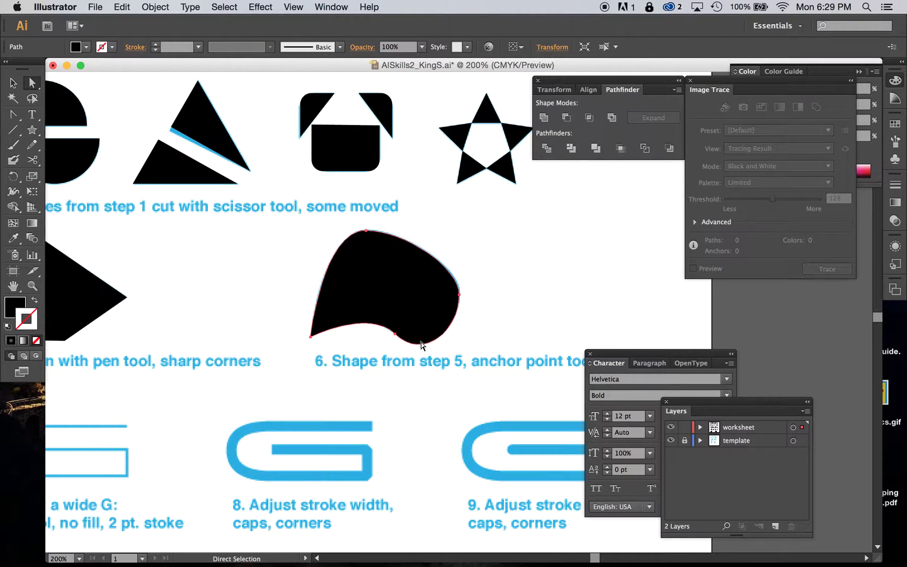
- Set the shape's fill to None and give it a magenta stroke
{"action": "left_click", "coordinate": [12, 83]}
{"action": "left_click", "coordinate": [15, 317]}
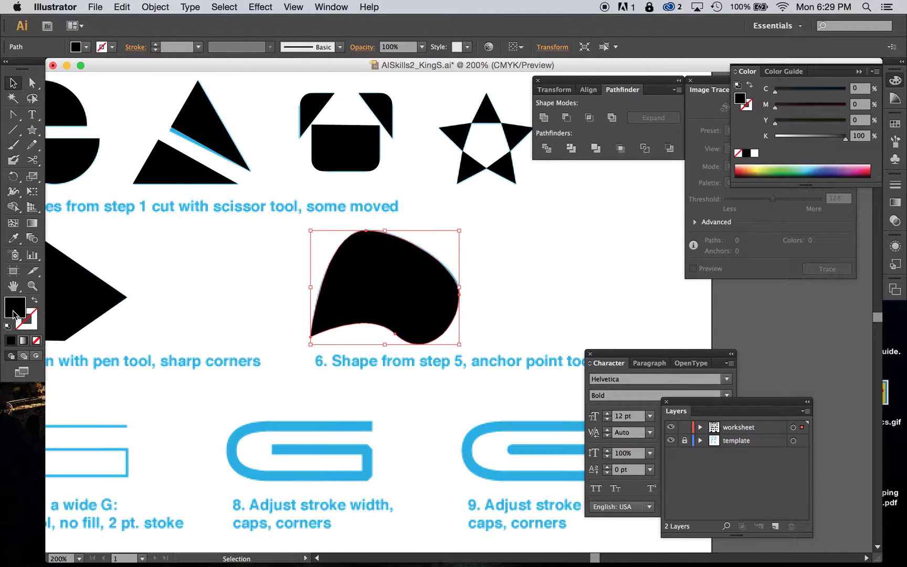
{"action": "left_click", "coordinate": [36, 340]}
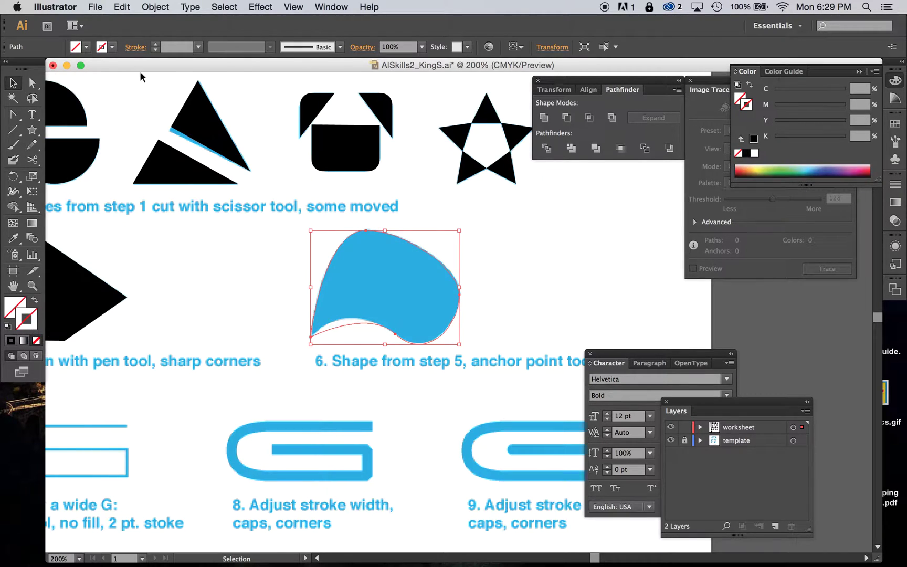
{"action": "left_click", "coordinate": [112, 47]}
{"action": "left_click", "coordinate": [88, 69]}
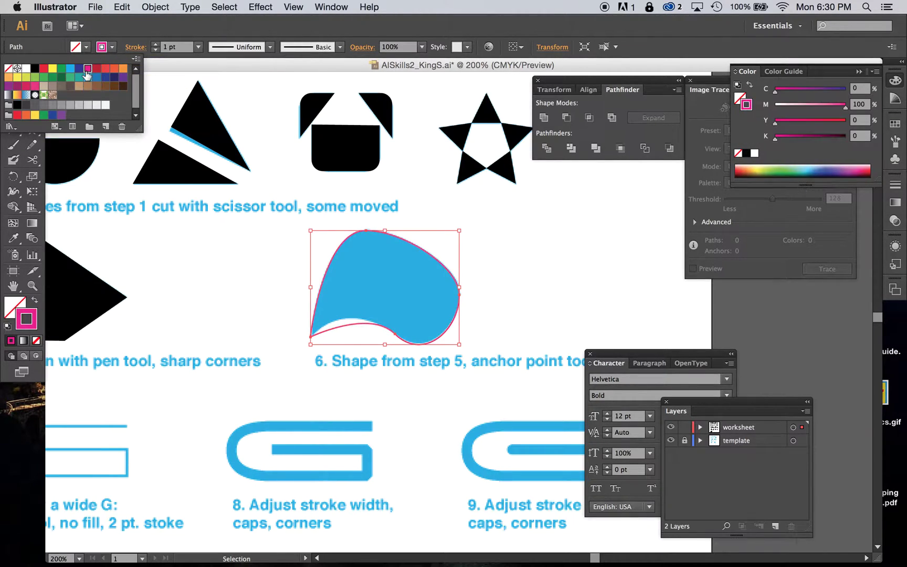
{"action": "left_click", "coordinate": [498, 295]}
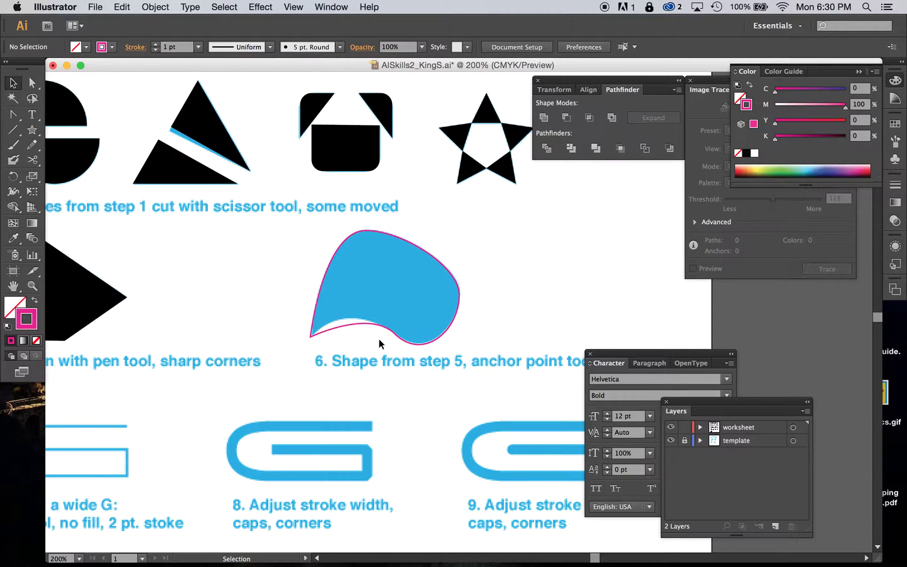
- Select the shape's bottom anchor for editing and zoom in closer on the shape
{"action": "left_click", "coordinate": [32, 82]}
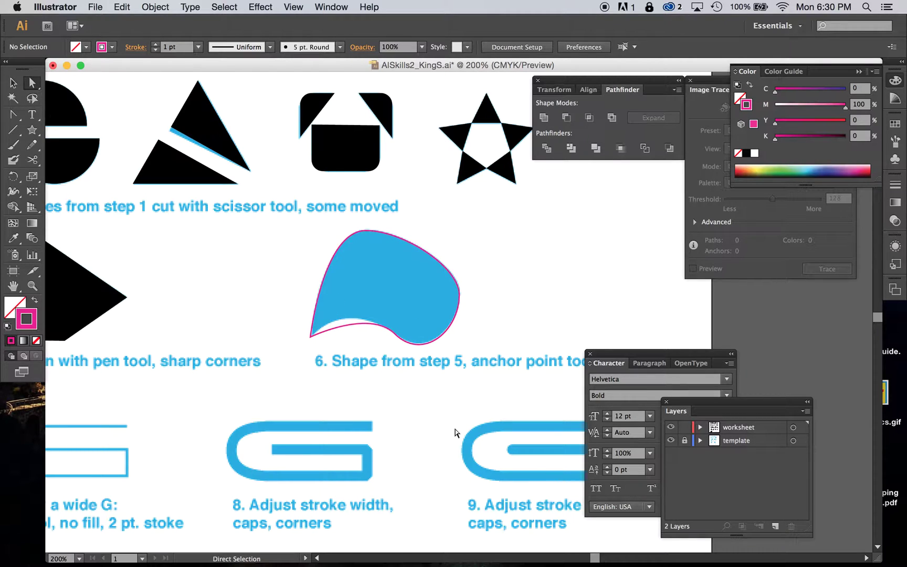
{"action": "left_click_drag", "start_coordinate": [392, 336], "coordinate": [346, 297]}
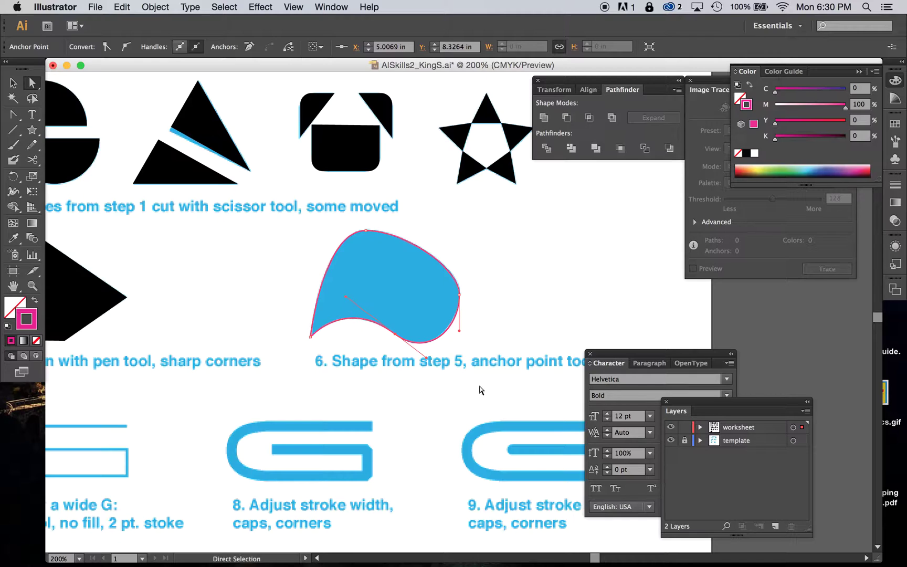
{"action": "left_click", "coordinate": [512, 324]}
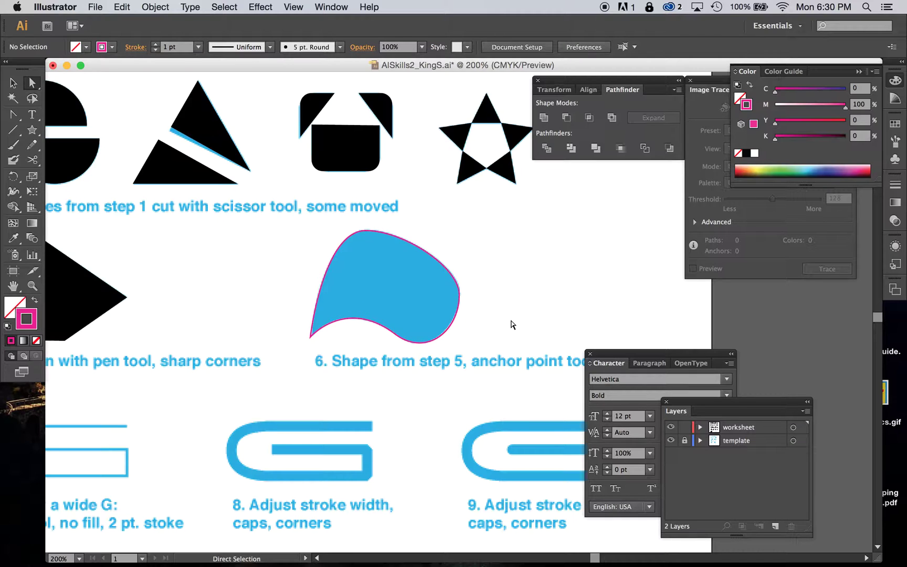
{"action": "key", "text": "super+equal"}
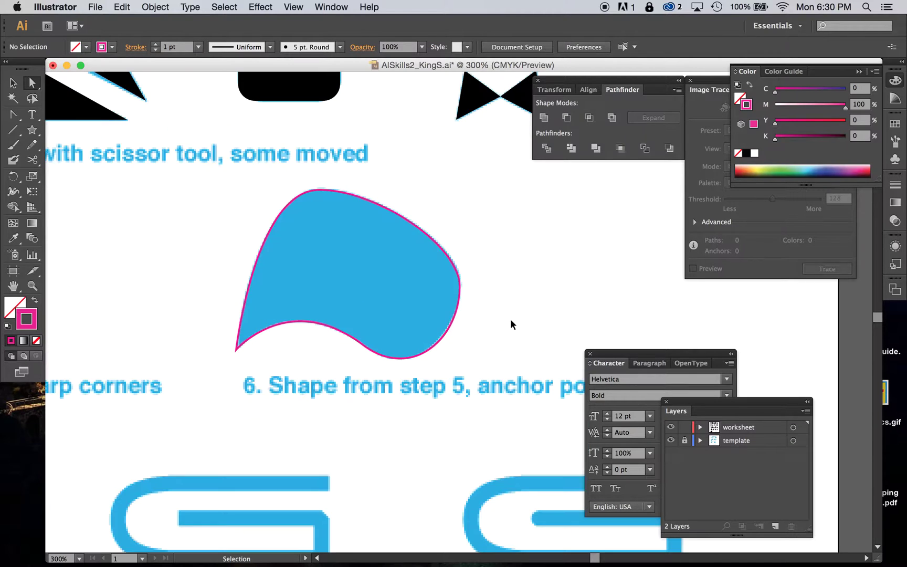
- Move the lower-left corner onto the template and adjust handles to refine the bottom curve
{"action": "key", "text": "super+equal"}
{"action": "left_click_drag", "start_coordinate": [165, 363], "coordinate": [177, 364]}
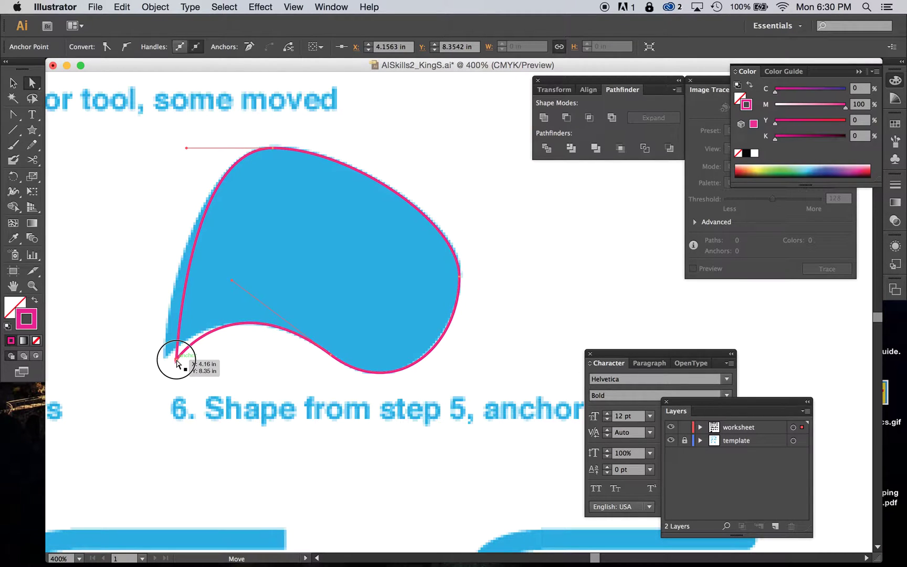
{"action": "left_click_drag", "start_coordinate": [177, 362], "coordinate": [163, 360]}
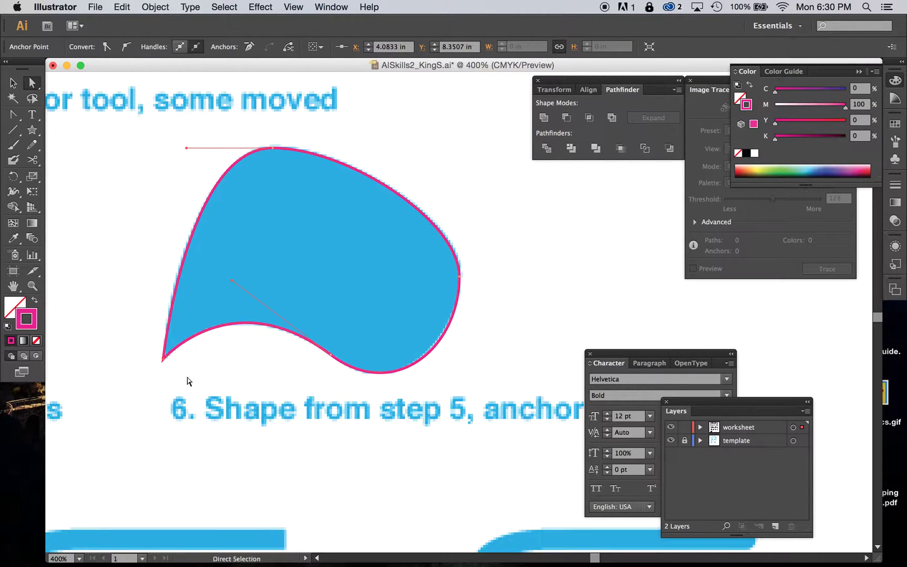
{"action": "left_click", "coordinate": [225, 399]}
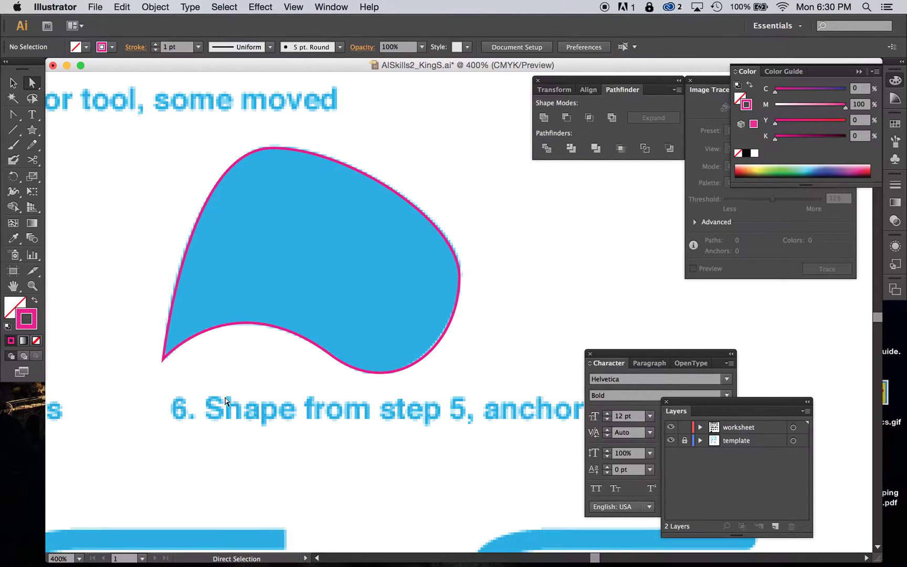
{"action": "left_click", "coordinate": [329, 359]}
{"action": "left_click_drag", "start_coordinate": [232, 280], "coordinate": [265, 299]}
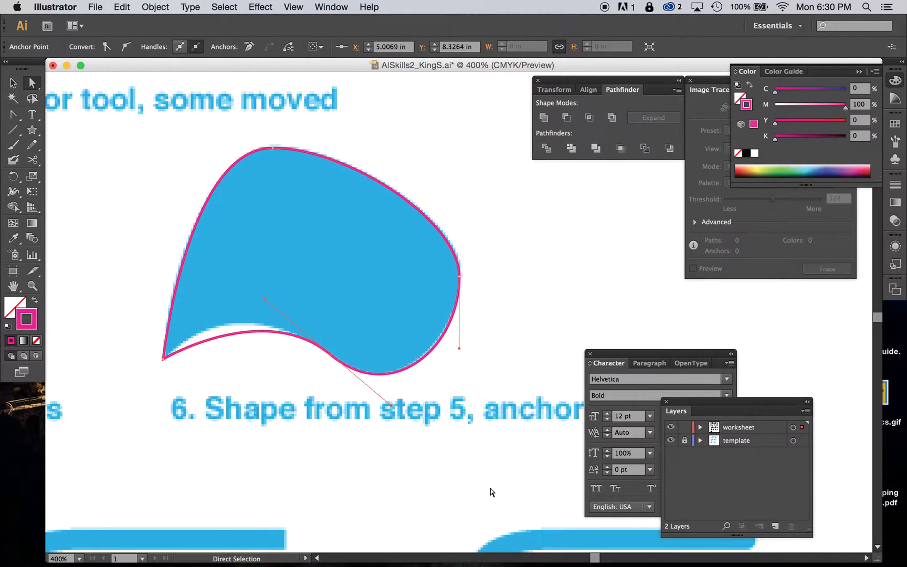
{"action": "left_click", "coordinate": [391, 400]}
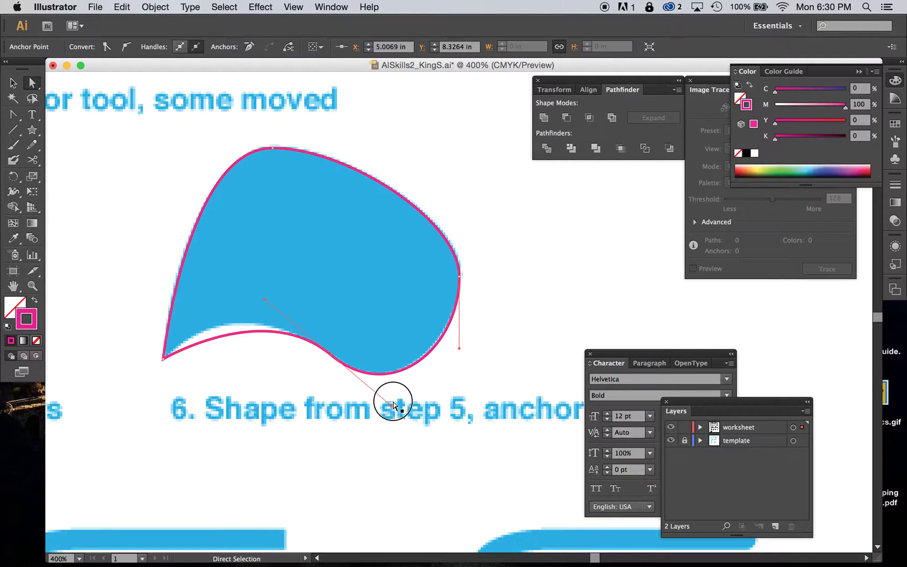
{"action": "left_click", "coordinate": [336, 362]}
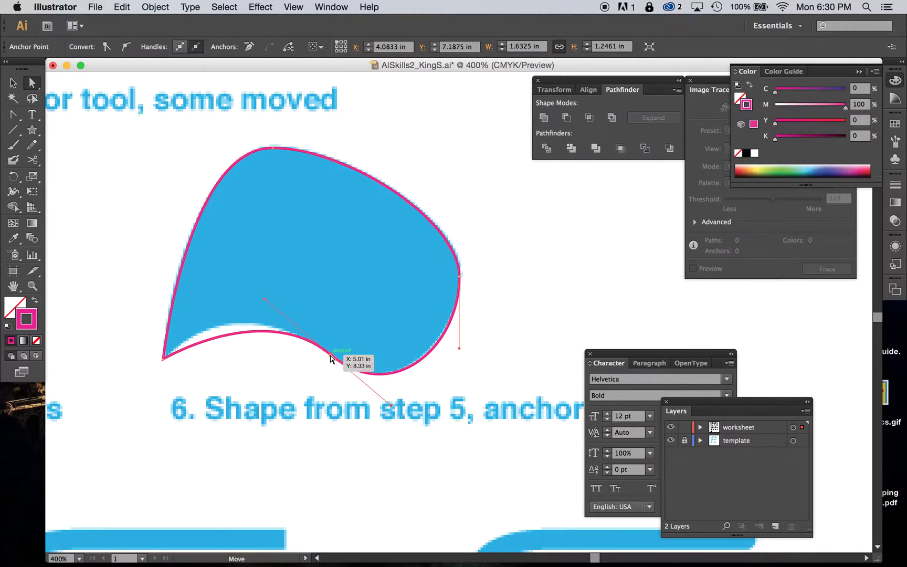
{"action": "left_click_drag", "start_coordinate": [392, 403], "coordinate": [393, 399]}
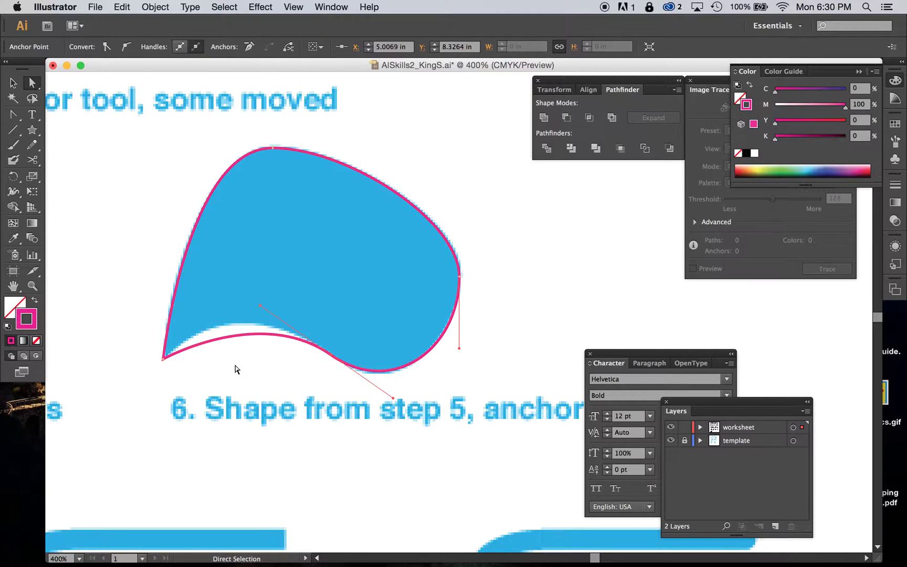
- Lengthen the right anchor's upper handle and shorten the top anchor's handle to even the top curve
{"action": "left_click", "coordinate": [460, 276]}
{"action": "left_click_drag", "start_coordinate": [460, 221], "coordinate": [460, 214]}
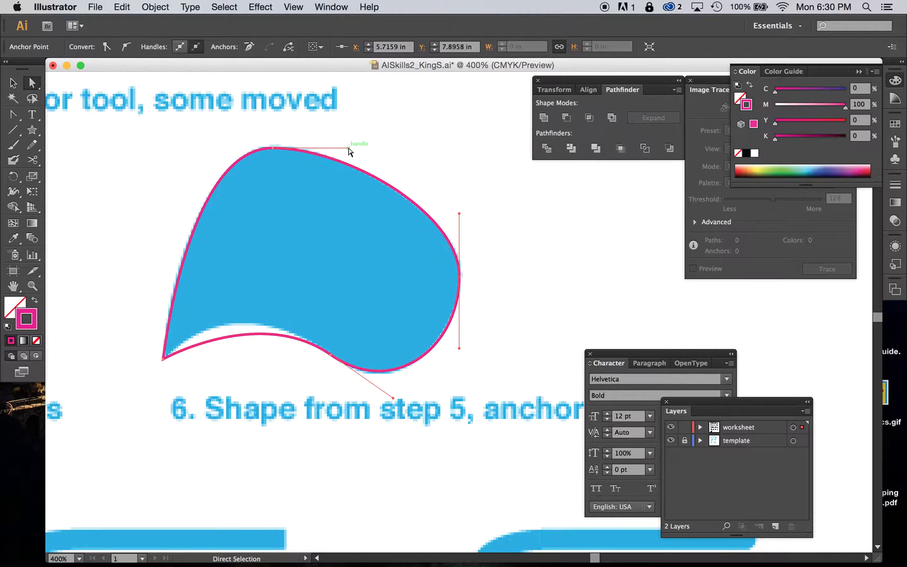
{"action": "left_click_drag", "start_coordinate": [349, 148], "coordinate": [342, 147]}
{"action": "left_click", "coordinate": [516, 283]}
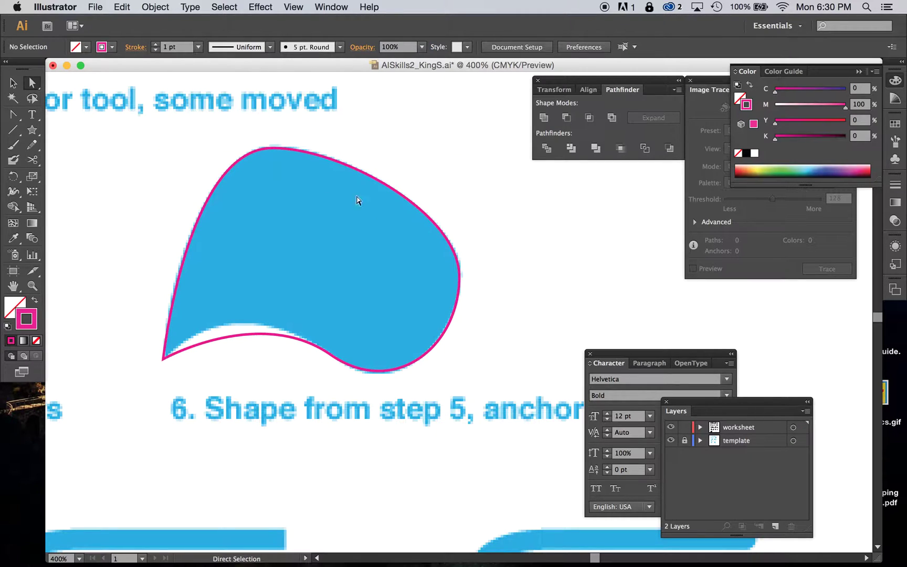
{"action": "left_click", "coordinate": [220, 342]}
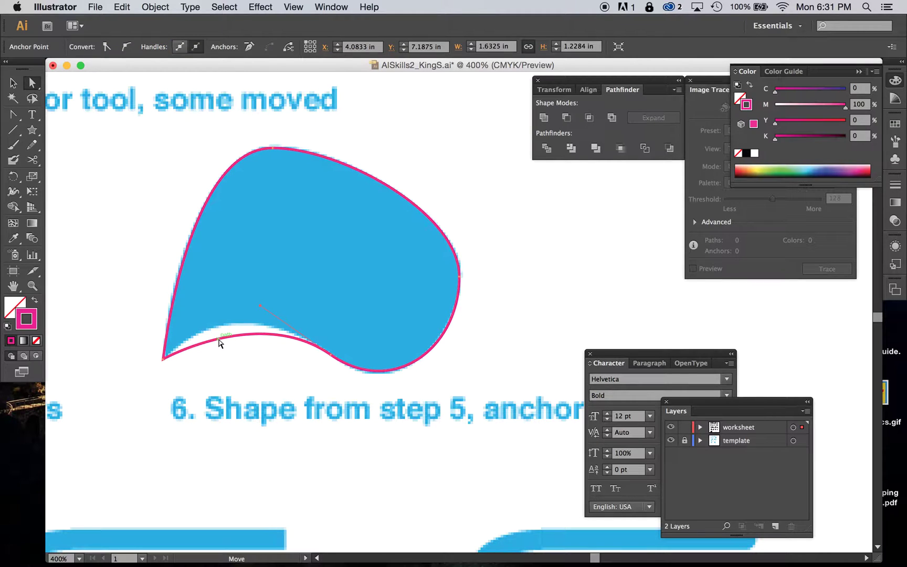
{"action": "left_click", "coordinate": [13, 115]}
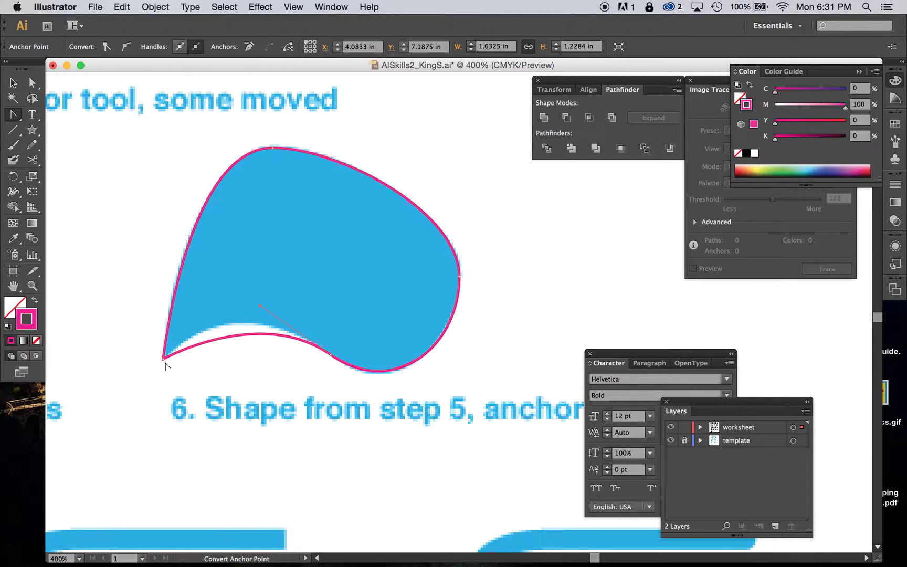
- Pull smooth handles from the bottom-left anchor and swing them up-right to reshape the tip
{"action": "left_click_drag", "start_coordinate": [163, 360], "coordinate": [114, 402]}
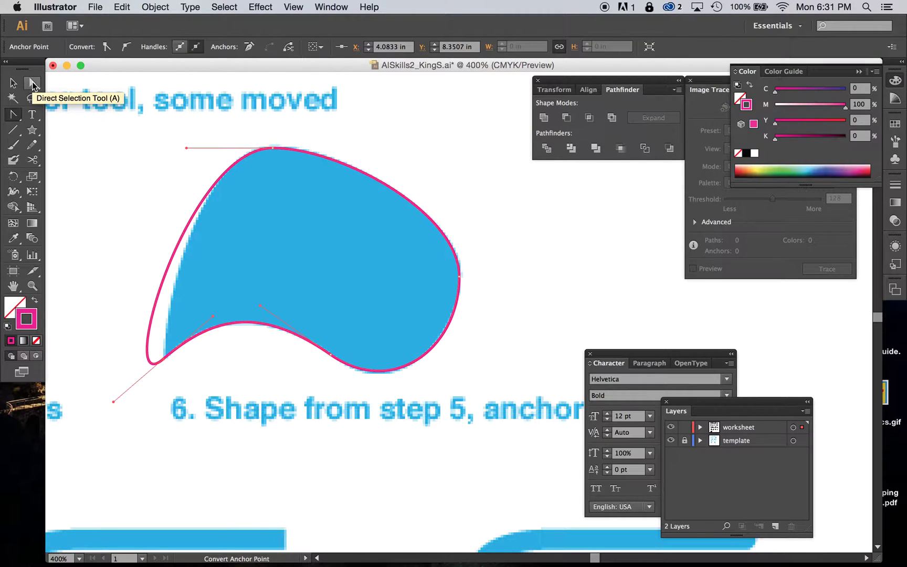
{"action": "left_click", "coordinate": [32, 84]}
{"action": "left_click", "coordinate": [130, 398]}
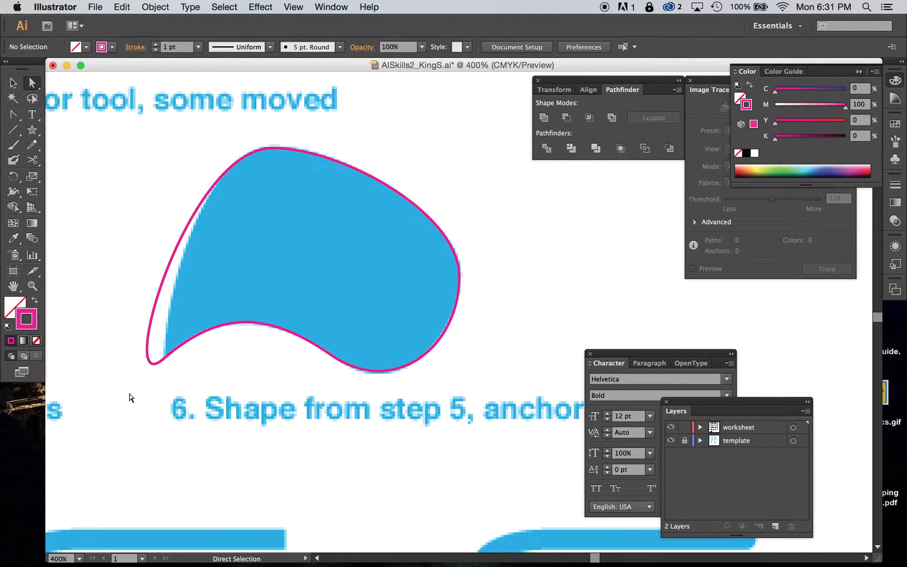
{"action": "left_click", "coordinate": [164, 353]}
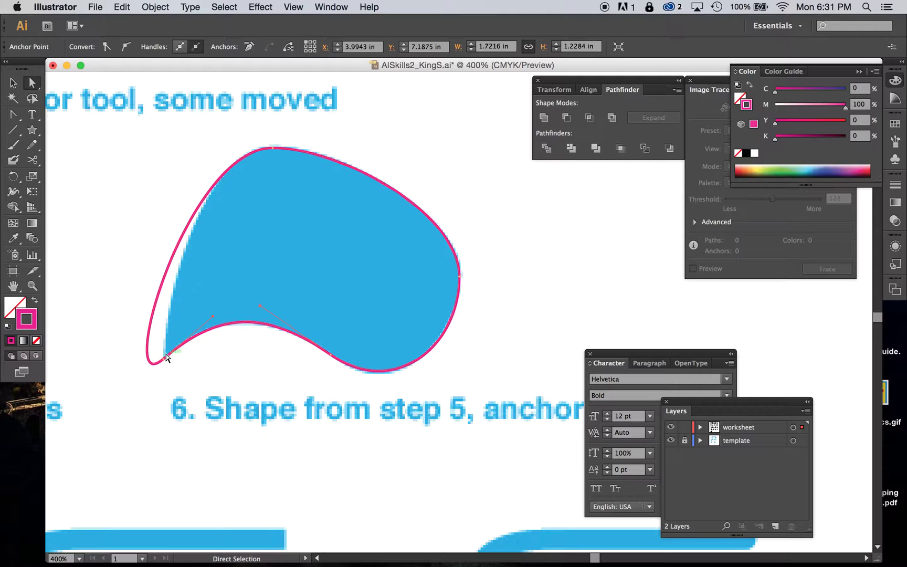
{"action": "left_click_drag", "start_coordinate": [166, 358], "coordinate": [173, 289]}
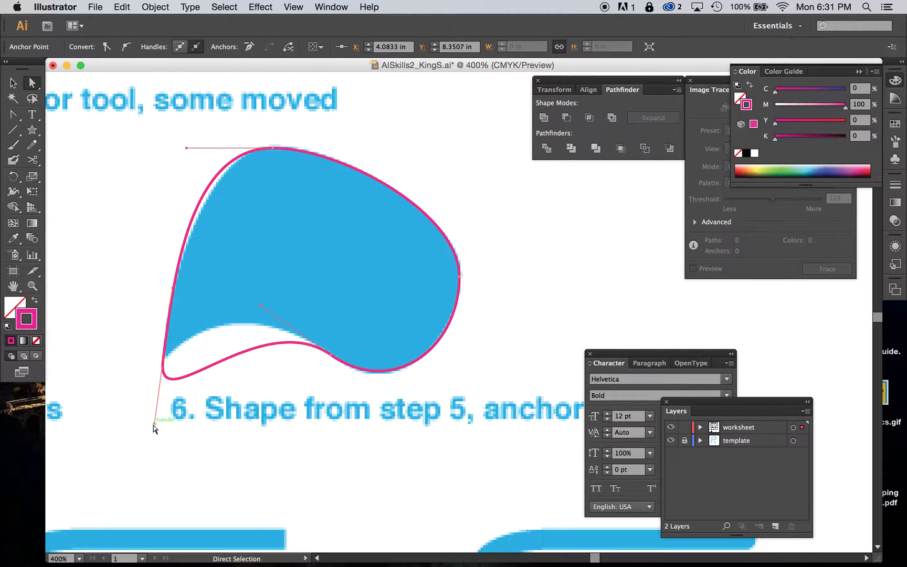
{"action": "left_click_drag", "start_coordinate": [157, 423], "coordinate": [206, 322]}
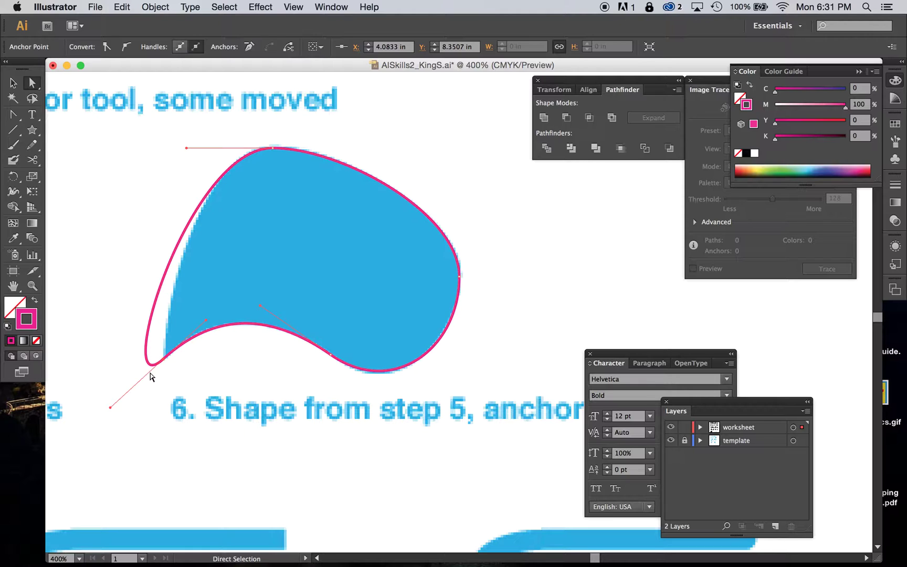
- Break the bottom-left handle to make a sharp tip and slightly adjust the left segment's curve
{"action": "left_click", "coordinate": [11, 119]}
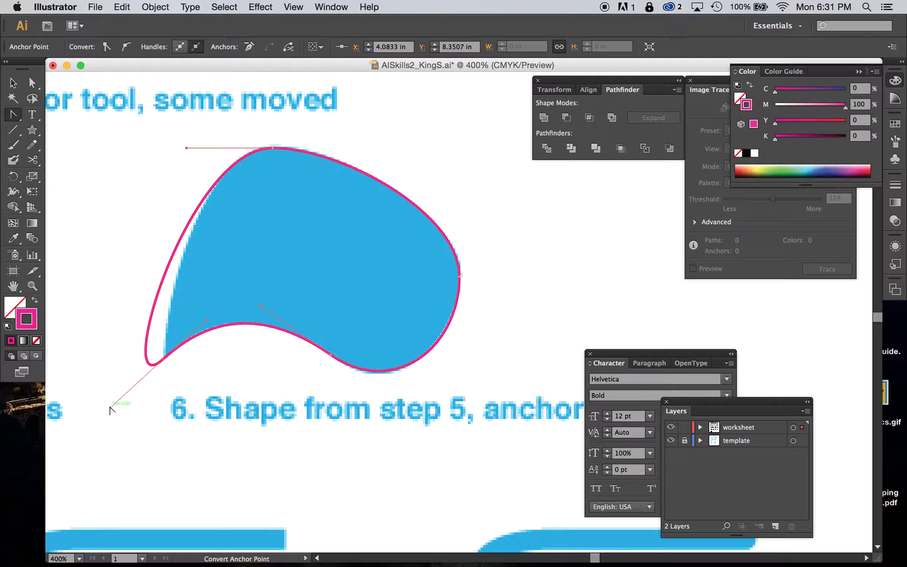
{"action": "left_click_drag", "start_coordinate": [110, 410], "coordinate": [169, 296]}
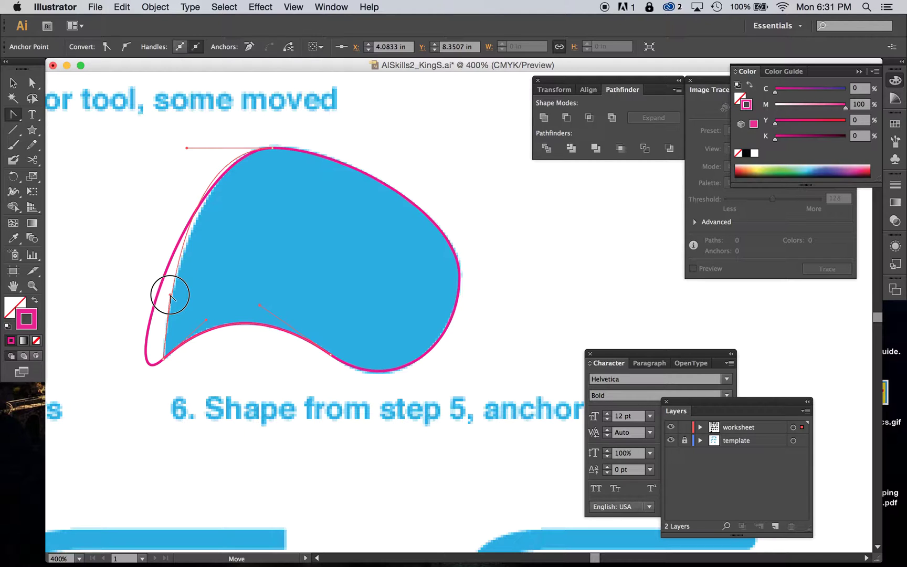
{"action": "left_click_drag", "start_coordinate": [169, 296], "coordinate": [170, 297]}
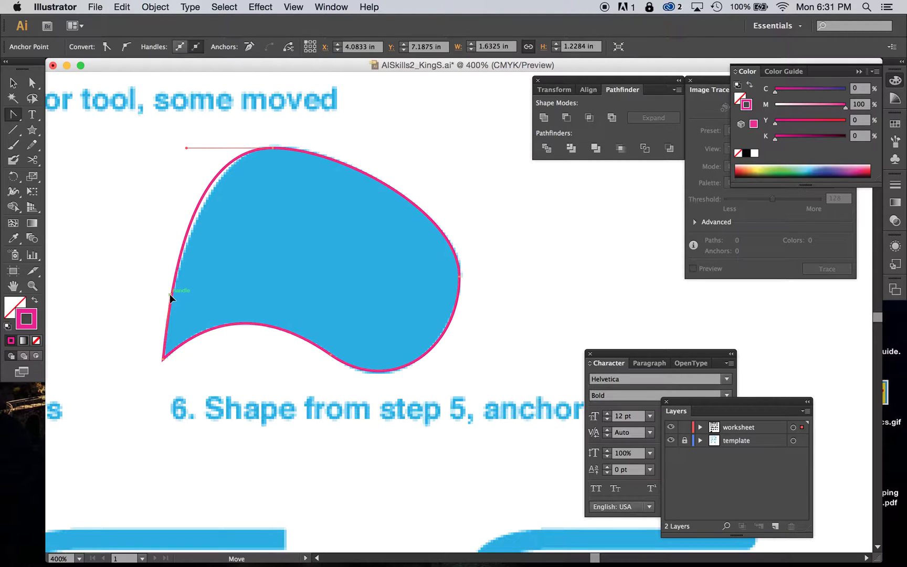
{"action": "left_click", "coordinate": [31, 83]}
{"action": "left_click", "coordinate": [190, 359]}
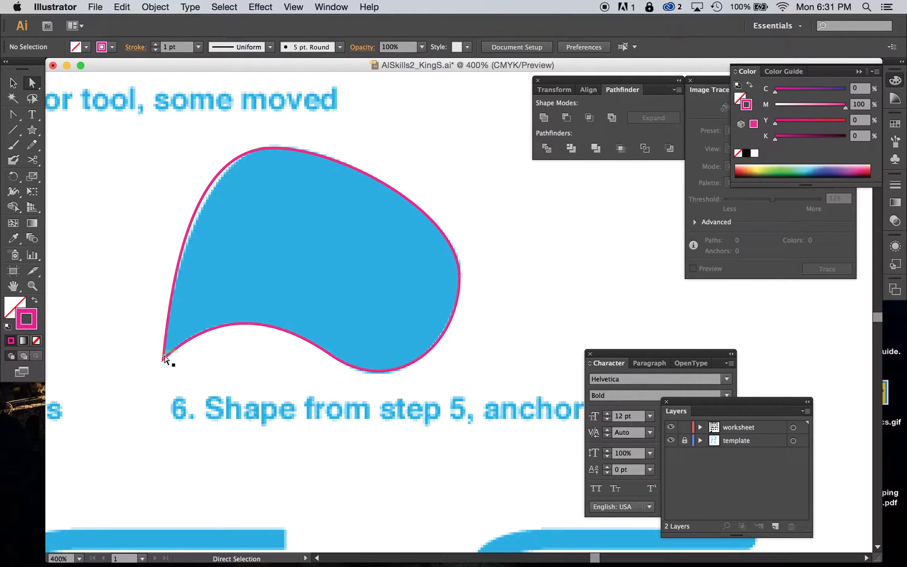
{"action": "left_click", "coordinate": [164, 359]}
{"action": "left_click", "coordinate": [175, 289]}
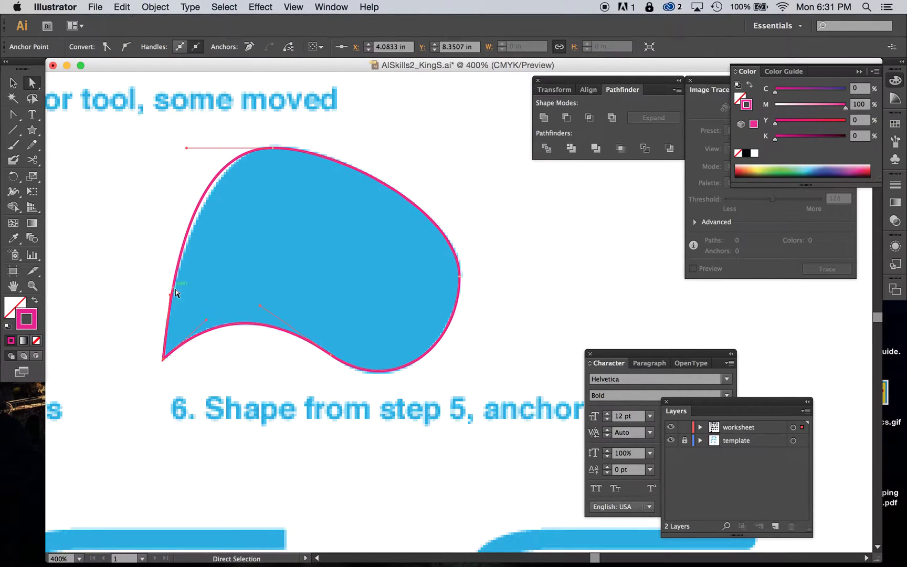
{"action": "left_click_drag", "start_coordinate": [207, 322], "coordinate": [211, 322]}
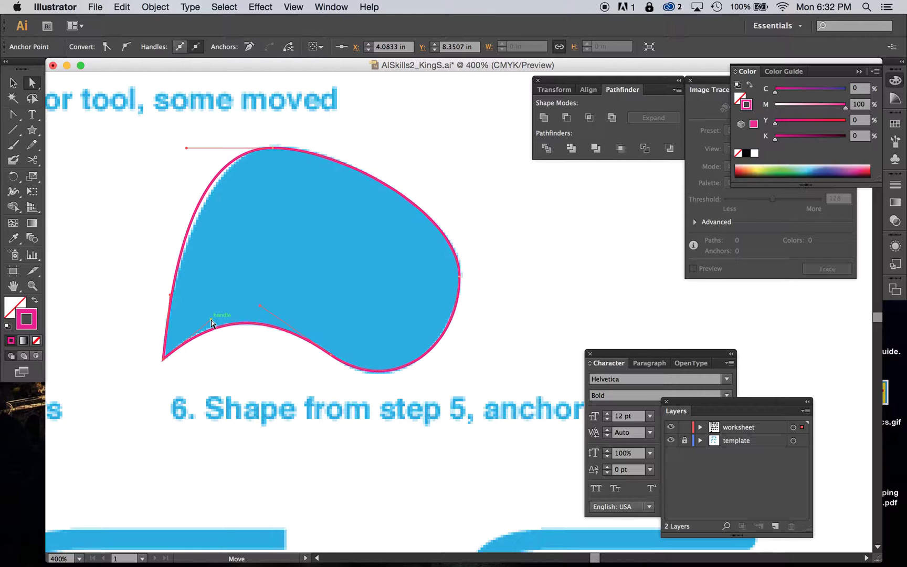
- Tweak the top, right and bottom anchors' handles so the curves hug the blue template
{"action": "left_click", "coordinate": [272, 148]}
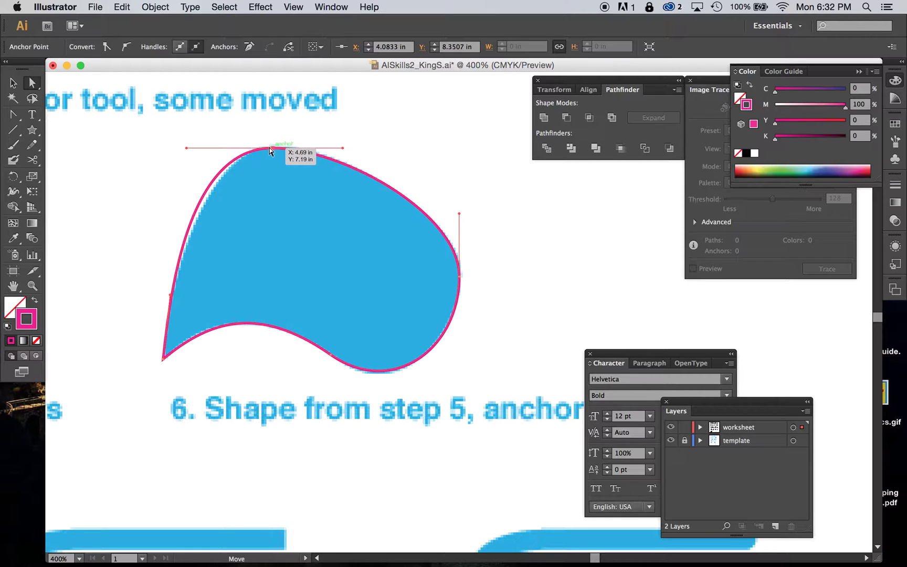
{"action": "mouse_move", "coordinate": [188, 149]}
{"action": "left_mouse_down"}
{"action": "mouse_move", "coordinate": [199, 157]}
{"action": "mouse_move", "coordinate": [197, 127]}
{"action": "mouse_move", "coordinate": [197, 148]}
{"action": "left_mouse_up"}
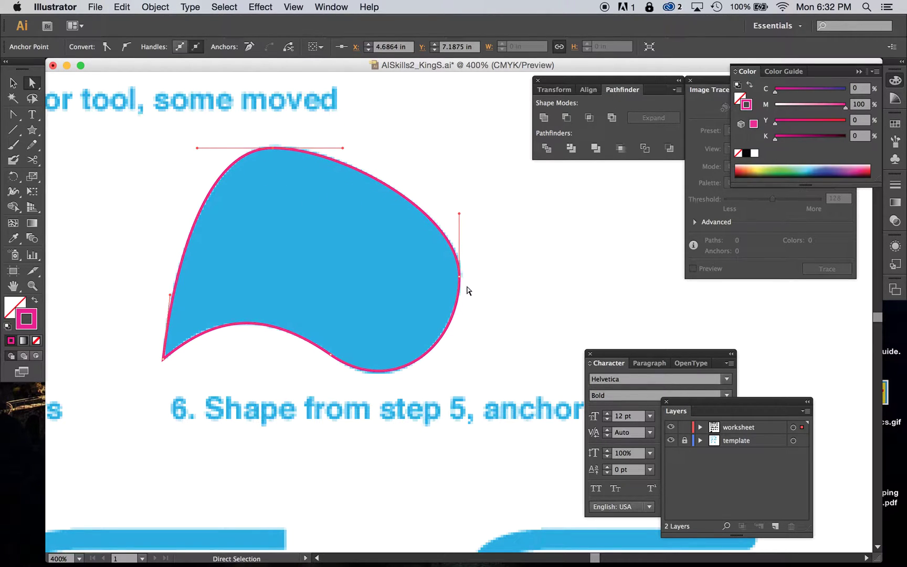
{"action": "left_click_drag", "start_coordinate": [460, 276], "coordinate": [461, 279]}
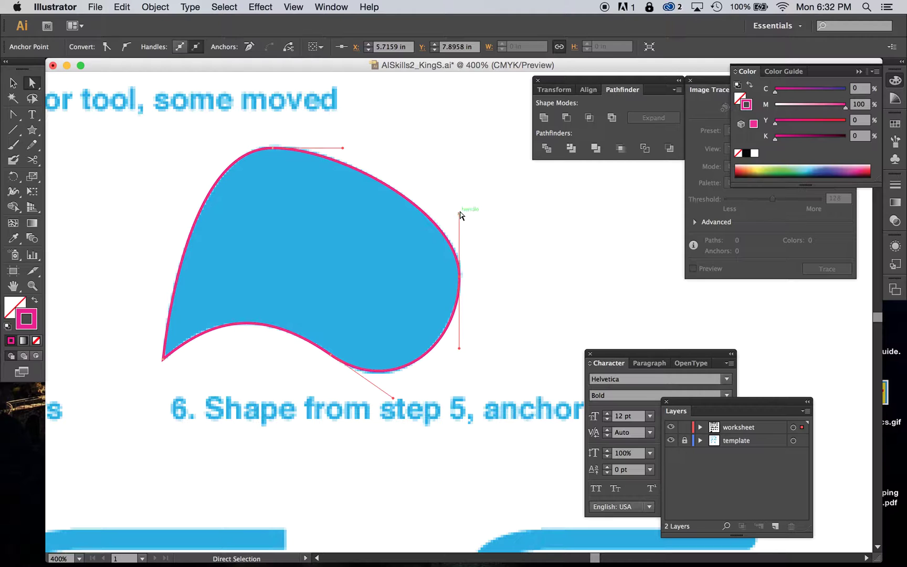
{"action": "left_click_drag", "start_coordinate": [459, 213], "coordinate": [459, 219]}
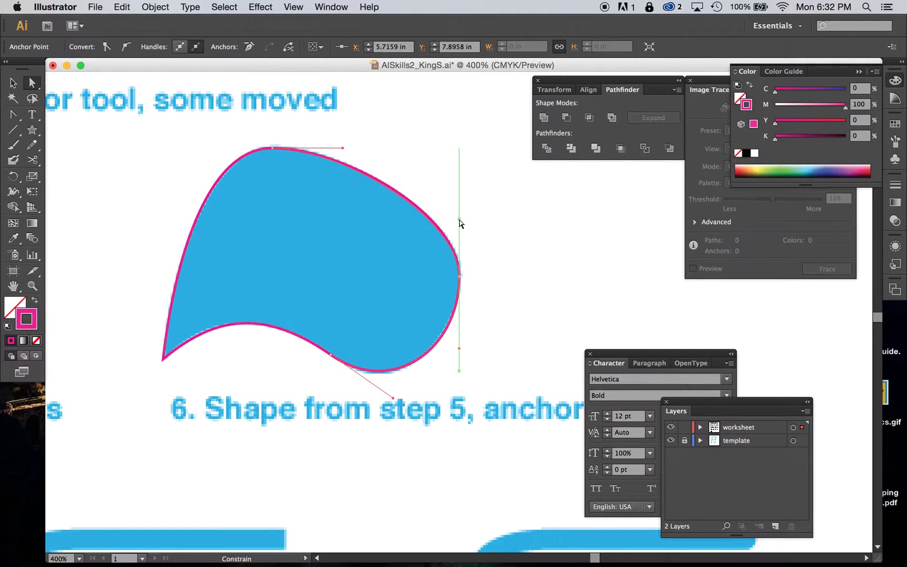
{"action": "left_click", "coordinate": [330, 355]}
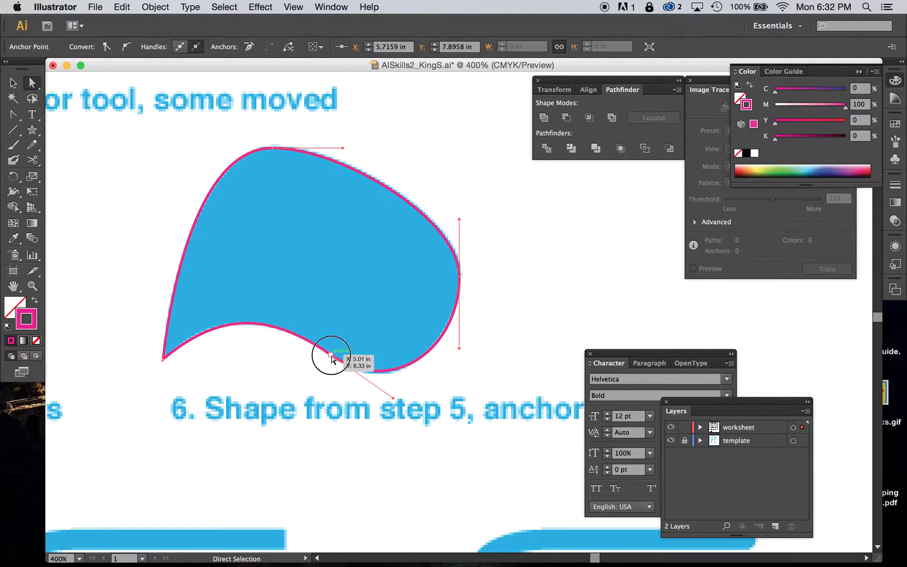
{"action": "left_click_drag", "start_coordinate": [394, 400], "coordinate": [389, 405]}
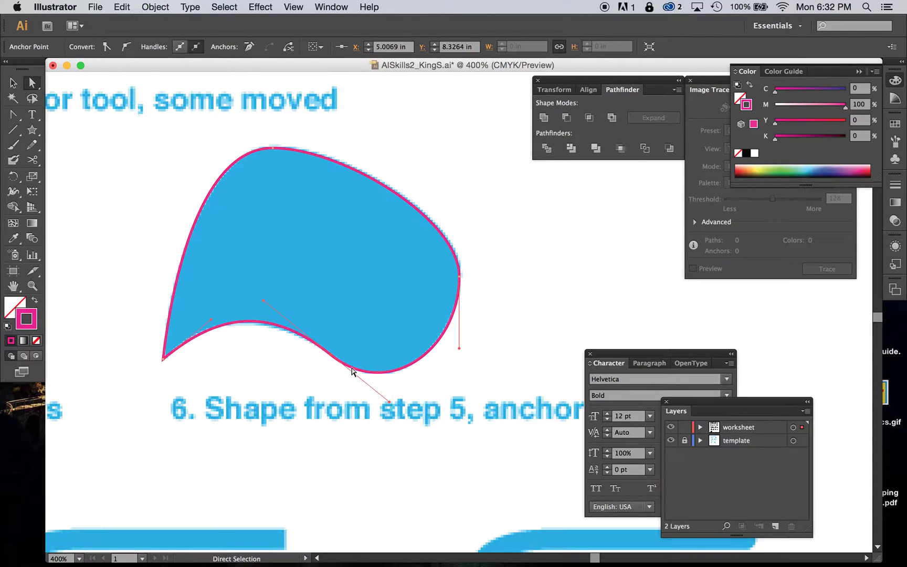
{"action": "left_click_drag", "start_coordinate": [263, 301], "coordinate": [272, 311]}
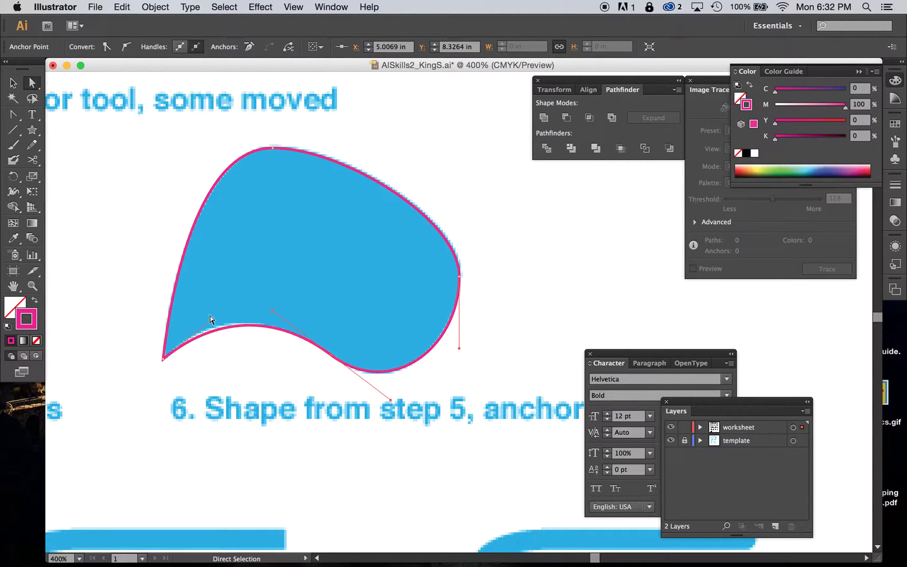
{"action": "left_click_drag", "start_coordinate": [210, 320], "coordinate": [207, 314]}
{"action": "left_click", "coordinate": [13, 115]}
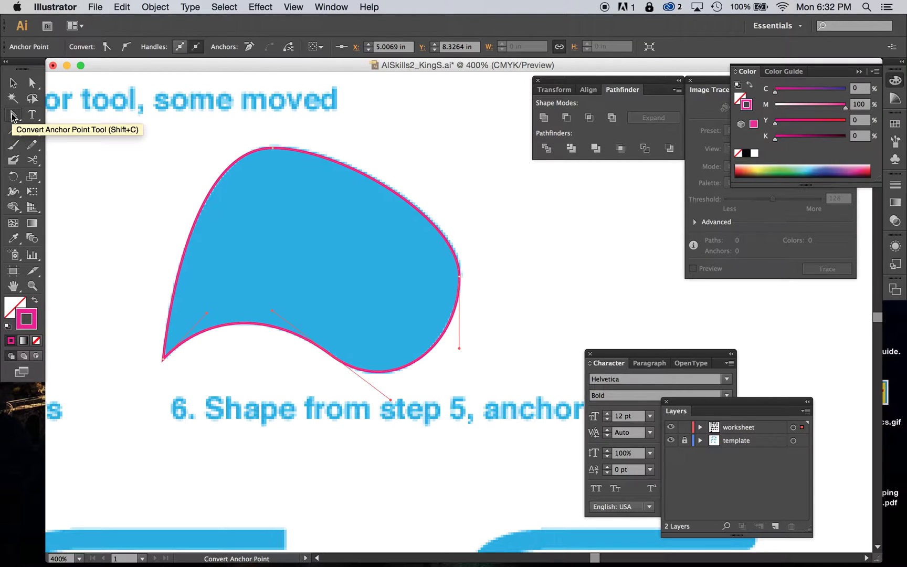
{"action": "left_click", "coordinate": [13, 82]}
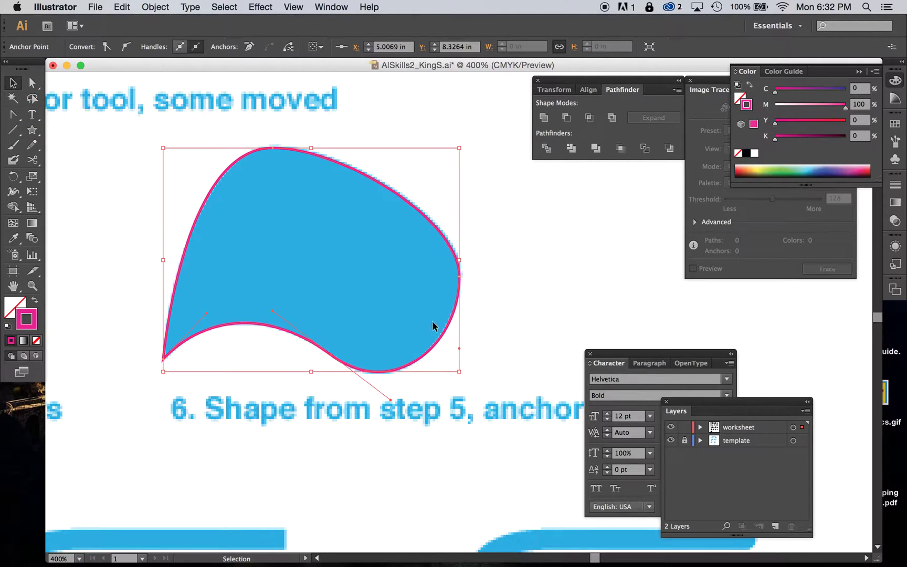
- Remove the step 6 shape's stroke and fill it with solid black
{"action": "left_click", "coordinate": [437, 213]}
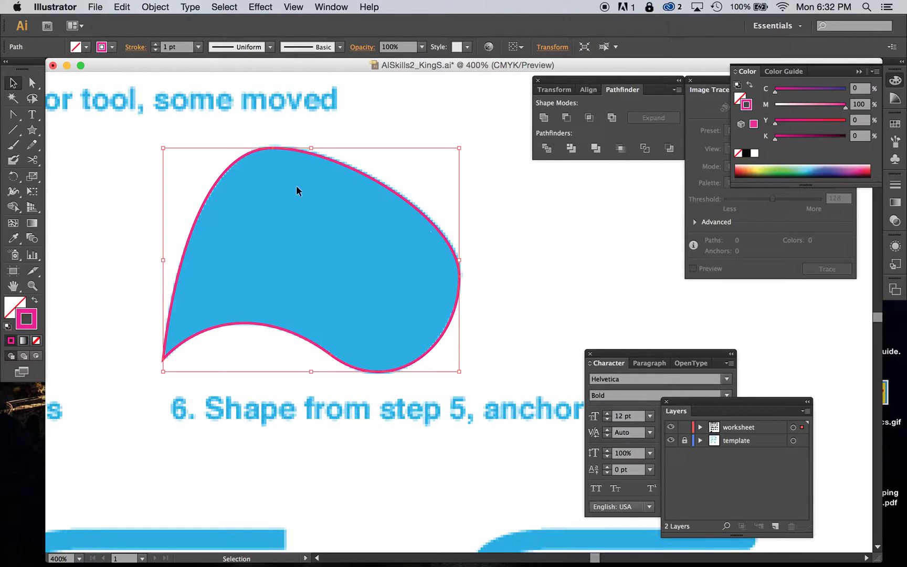
{"action": "left_click", "coordinate": [112, 46]}
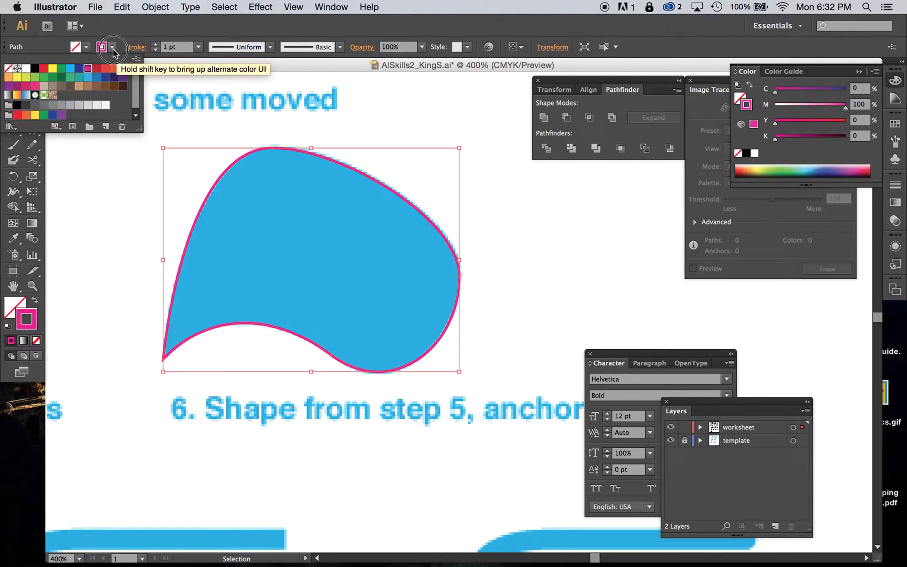
{"action": "left_click", "coordinate": [7, 69]}
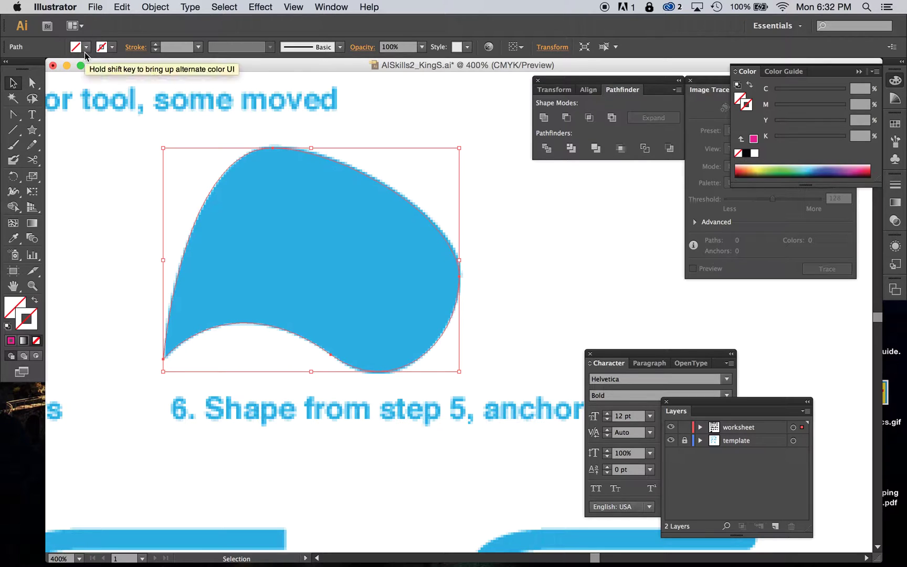
{"action": "left_click", "coordinate": [86, 47]}
{"action": "left_click", "coordinate": [35, 69]}
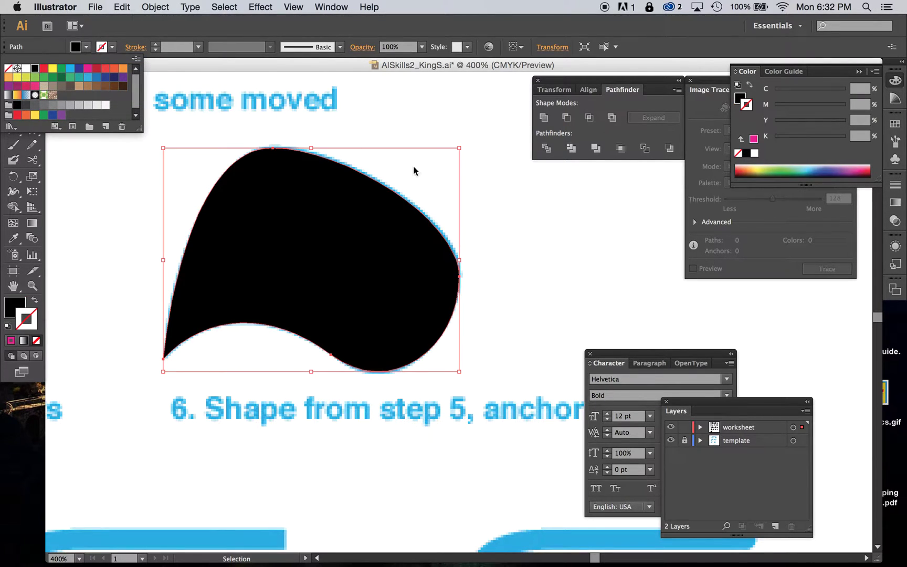
- Zoom out to view the whole worksheet, deselect, and save the file
{"action": "left_click", "coordinate": [532, 242]}
{"action": "key", "text": "a"}
{"action": "key", "text": "super+minus"}
{"action": "key", "text": "super+minus"}
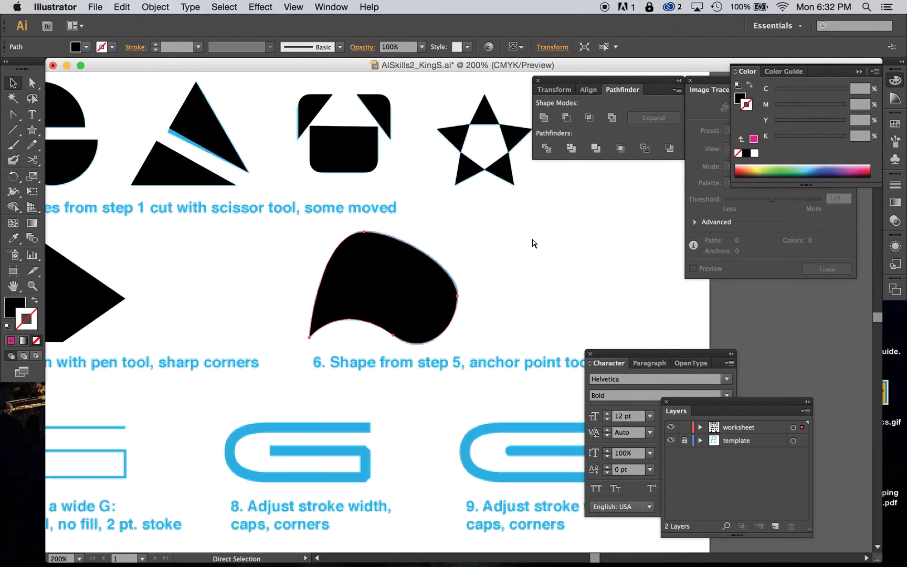
{"action": "key", "text": "super+minus"}
{"action": "key", "text": "v"}
{"action": "left_click", "coordinate": [538, 307]}
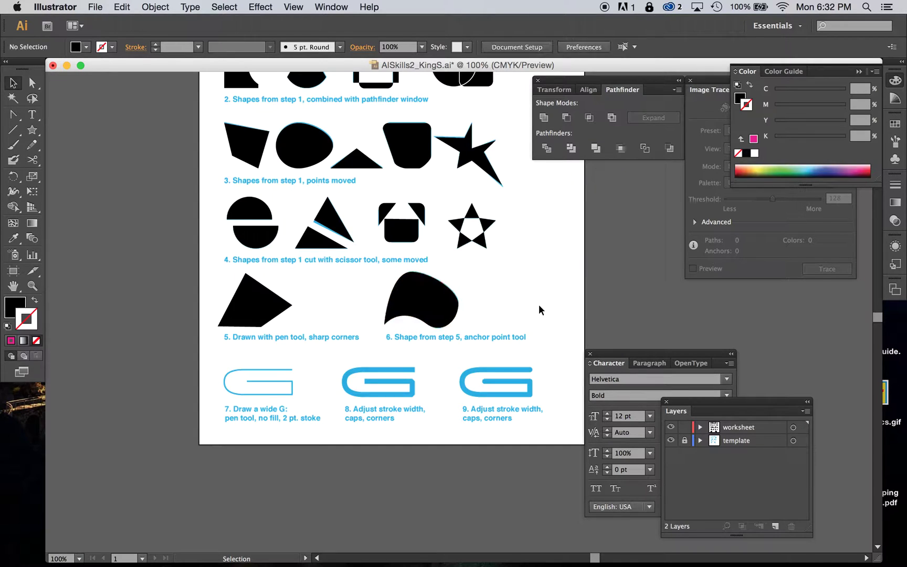
{"action": "key", "text": "a"}
{"action": "key", "text": "v"}
{"action": "key", "text": "super+s"}
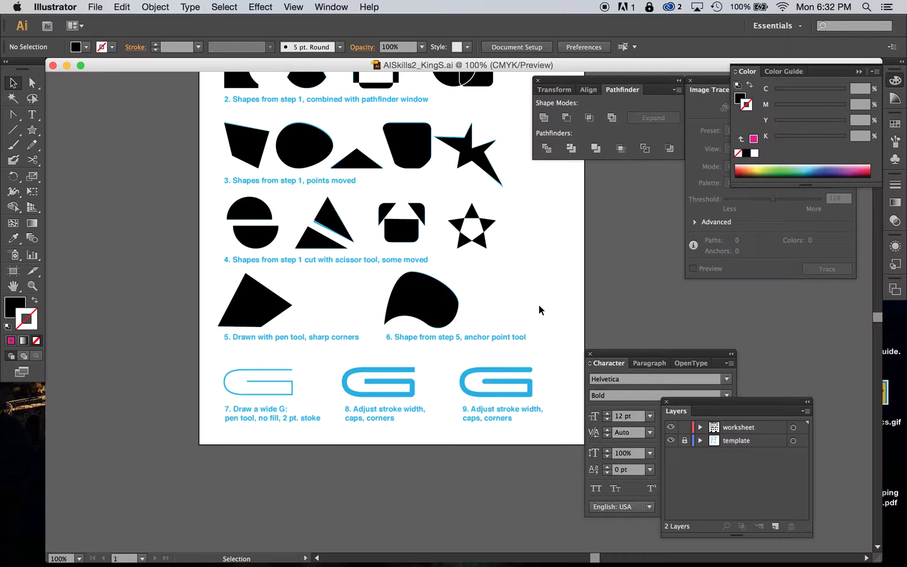
- Close the Pathfinder, Character, Layers, Image Trace and Color panels
{"action": "scroll", "coordinate": [459, 359], "scroll_direction": "down", "scroll_amount": 3}
{"action": "scroll", "coordinate": [458, 360], "scroll_direction": "right", "scroll_amount": 2}
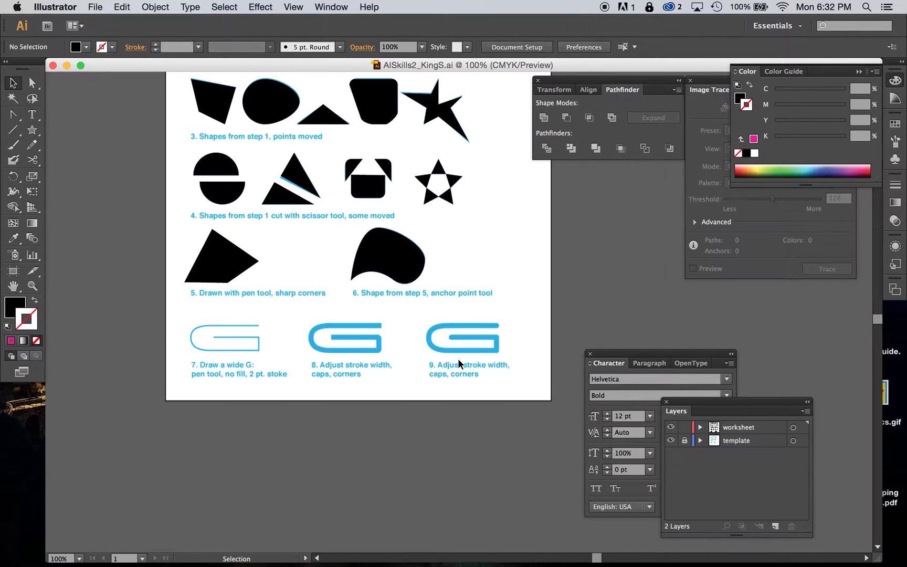
{"action": "key", "text": "super+equal"}
{"action": "key", "text": "super+equal"}
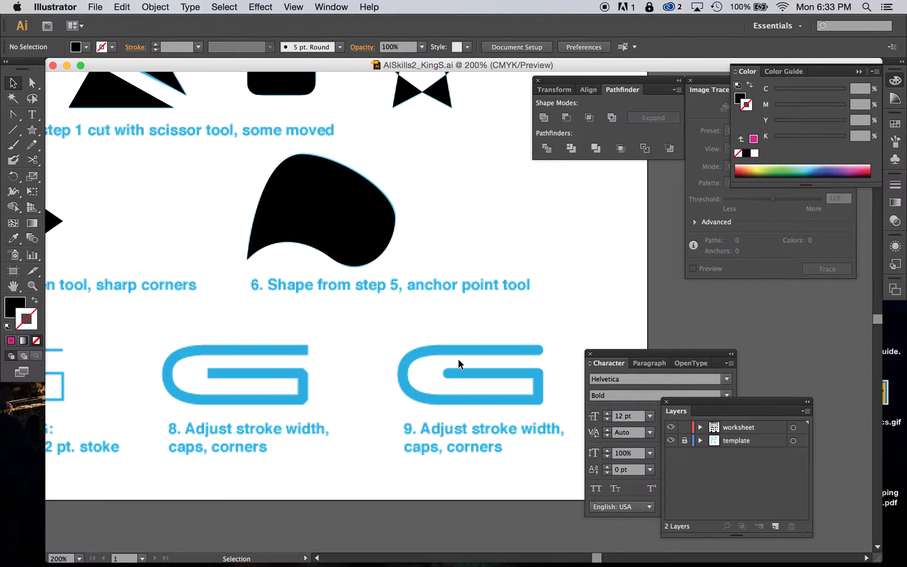
{"action": "scroll", "coordinate": [458, 360], "scroll_direction": "down", "scroll_amount": 5}
{"action": "scroll", "coordinate": [459, 360], "scroll_direction": "left", "scroll_amount": 5}
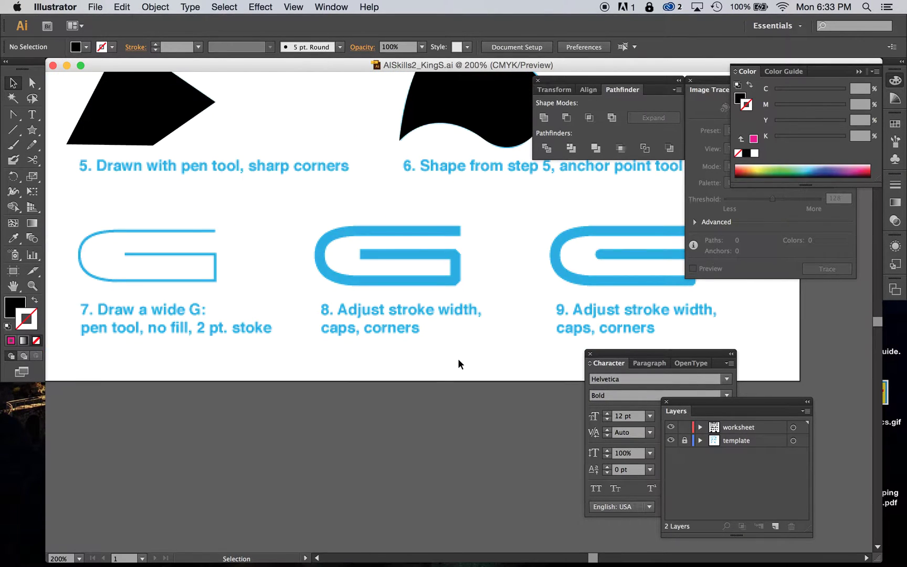
{"action": "scroll", "coordinate": [458, 363], "scroll_direction": "up", "scroll_amount": 1}
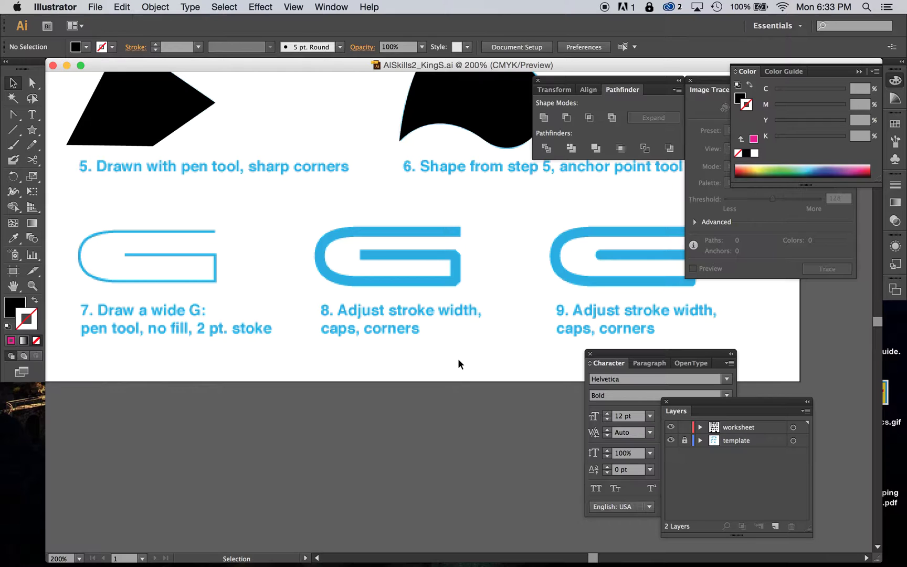
{"action": "scroll", "coordinate": [457, 364], "scroll_direction": "up", "scroll_amount": 1}
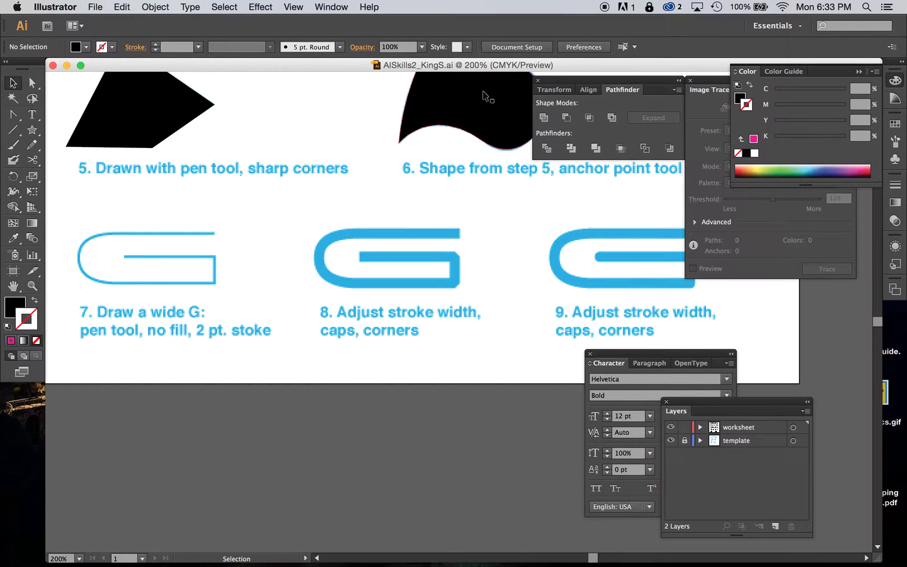
{"action": "left_click", "coordinate": [537, 81]}
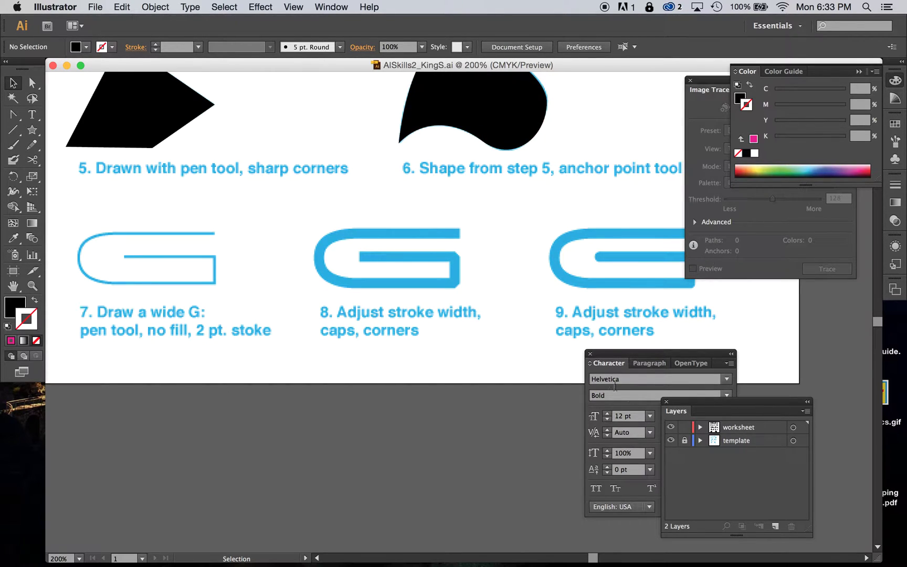
{"action": "left_click", "coordinate": [590, 354]}
{"action": "left_click", "coordinate": [667, 401]}
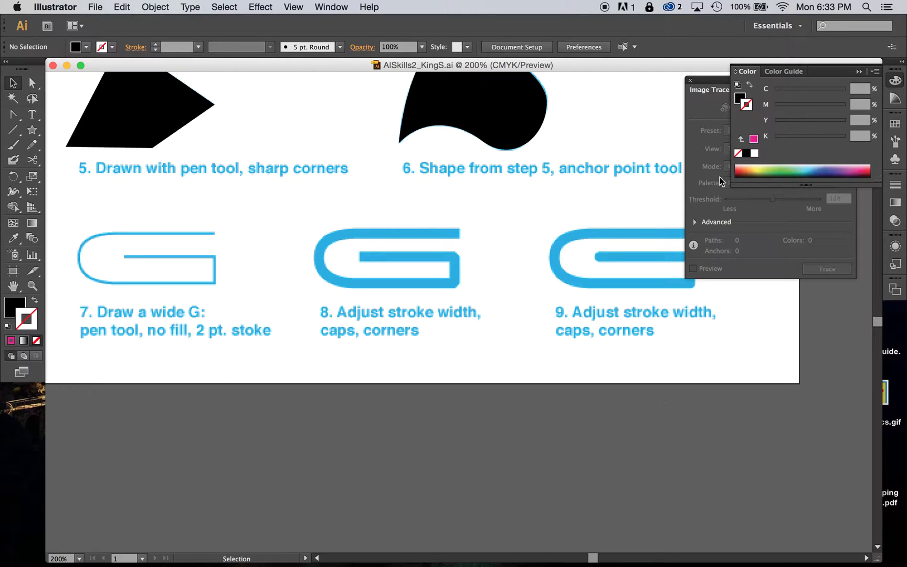
{"action": "left_click", "coordinate": [691, 81]}
{"action": "left_click", "coordinate": [691, 82]}
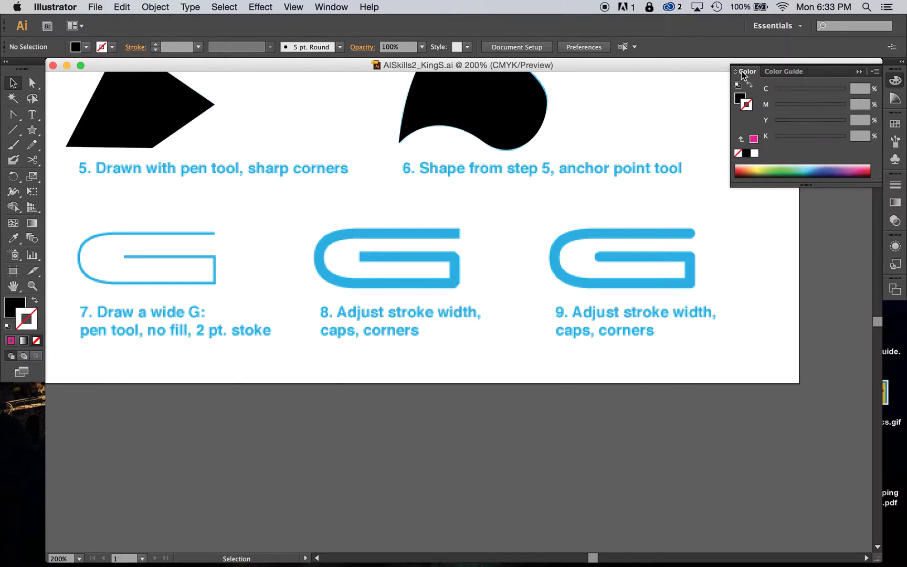
{"action": "left_click", "coordinate": [860, 71]}
{"action": "scroll", "coordinate": [643, 330], "scroll_direction": "up", "scroll_amount": 3}
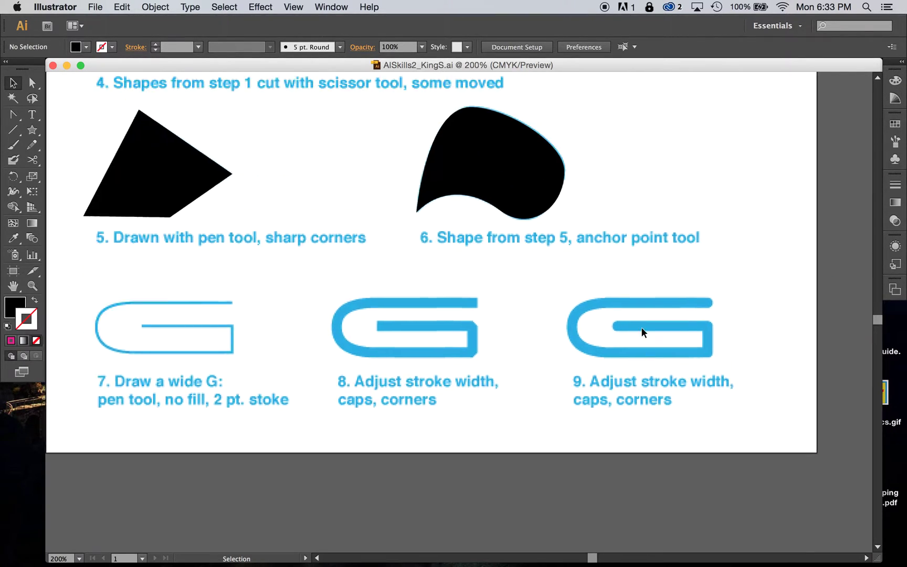
- Fit the whole page, then zoom to 300% and scroll to the step 7 wide G
{"action": "key", "text": "super+0"}
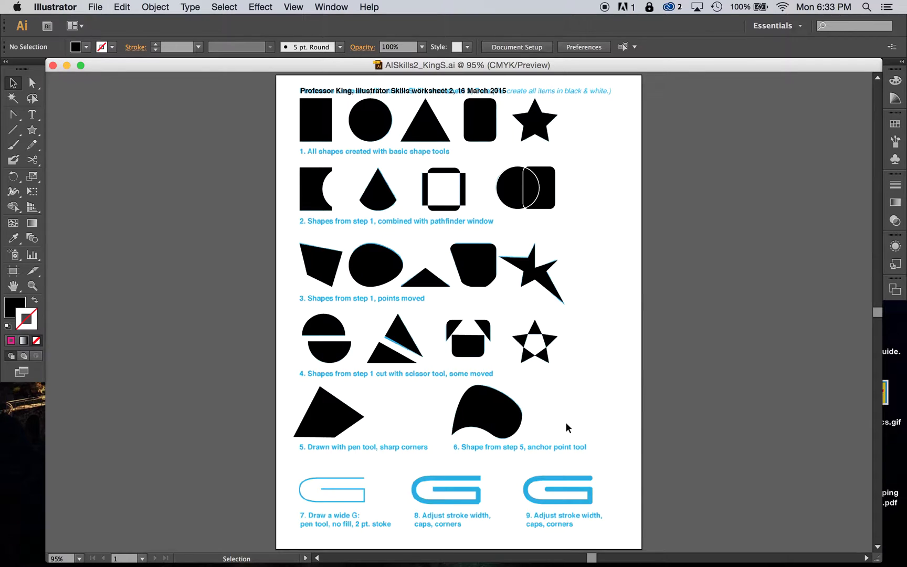
{"action": "scroll", "coordinate": [566, 422], "scroll_direction": "down", "scroll_amount": 1}
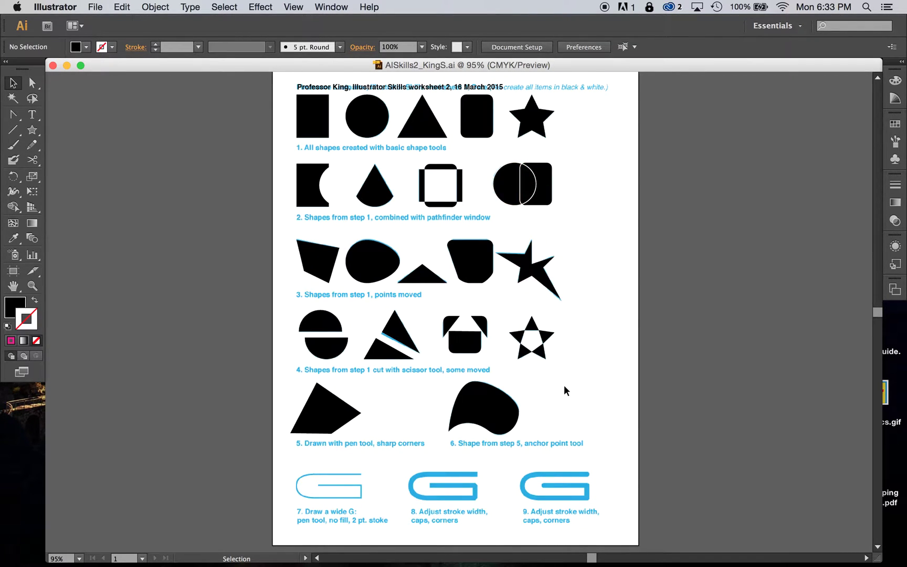
{"action": "scroll", "coordinate": [564, 386], "scroll_direction": "down", "scroll_amount": 5}
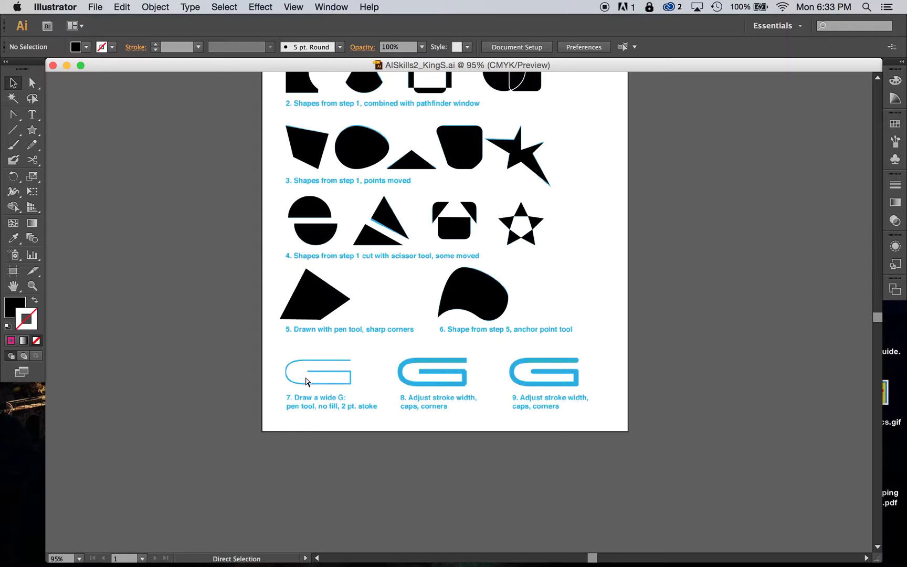
{"action": "key", "text": "super+equal"}
{"action": "key", "text": "super+equal"}
{"action": "scroll", "coordinate": [307, 382], "scroll_direction": "down", "scroll_amount": 4}
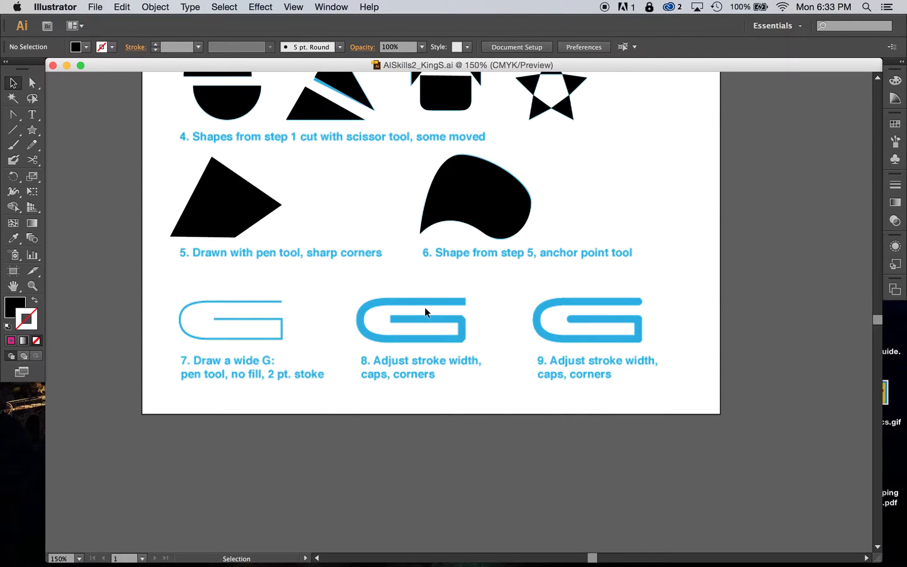
{"action": "scroll", "coordinate": [425, 311], "scroll_direction": "left", "scroll_amount": 3}
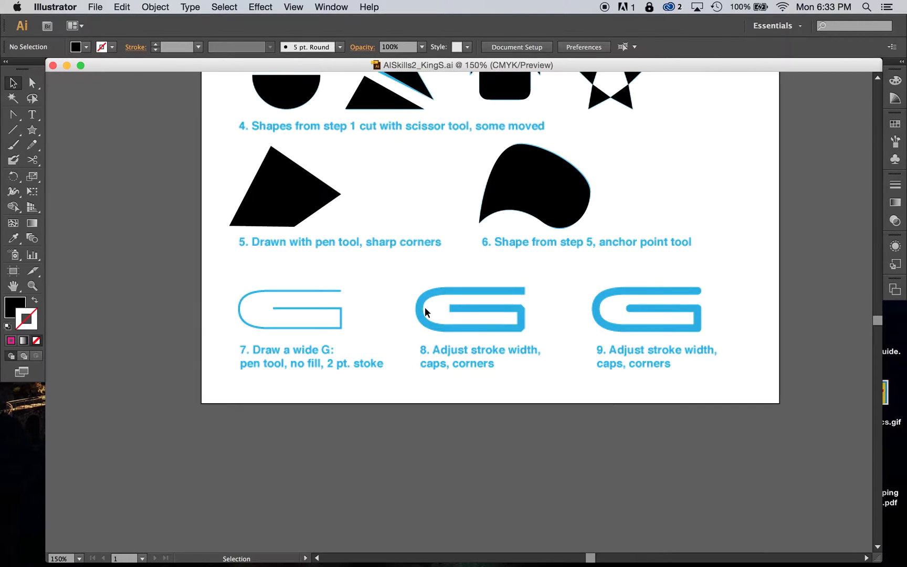
{"action": "scroll", "coordinate": [425, 312], "scroll_direction": "down", "scroll_amount": 1}
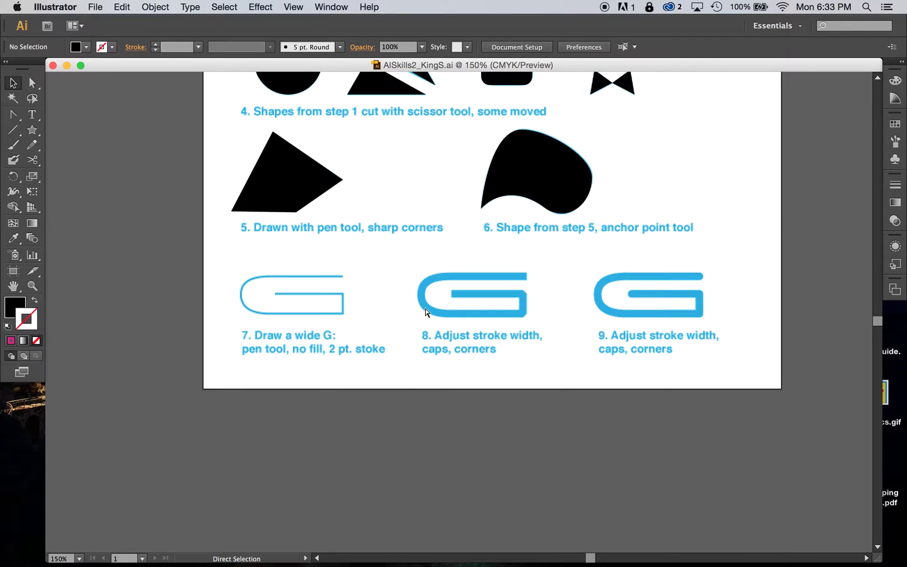
{"action": "key", "text": "super+equal"}
{"action": "key", "text": "super+equal"}
{"action": "scroll", "coordinate": [426, 311], "scroll_direction": "left", "scroll_amount": 6}
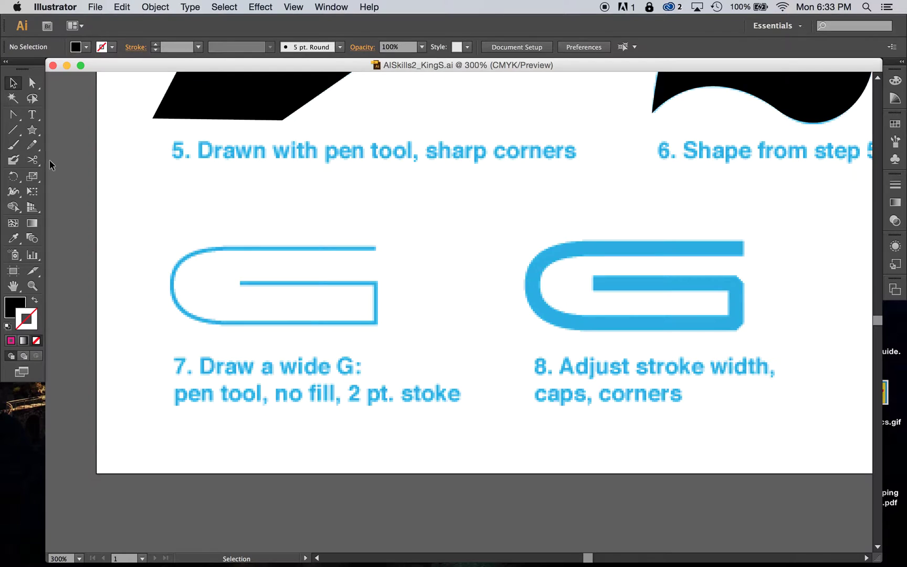
- Draw an ellipse over the G's rounded left end and nudge it onto the curve
{"action": "left_click", "coordinate": [34, 131]}
{"action": "left_click_drag", "start_coordinate": [35, 134], "coordinate": [69, 159]}
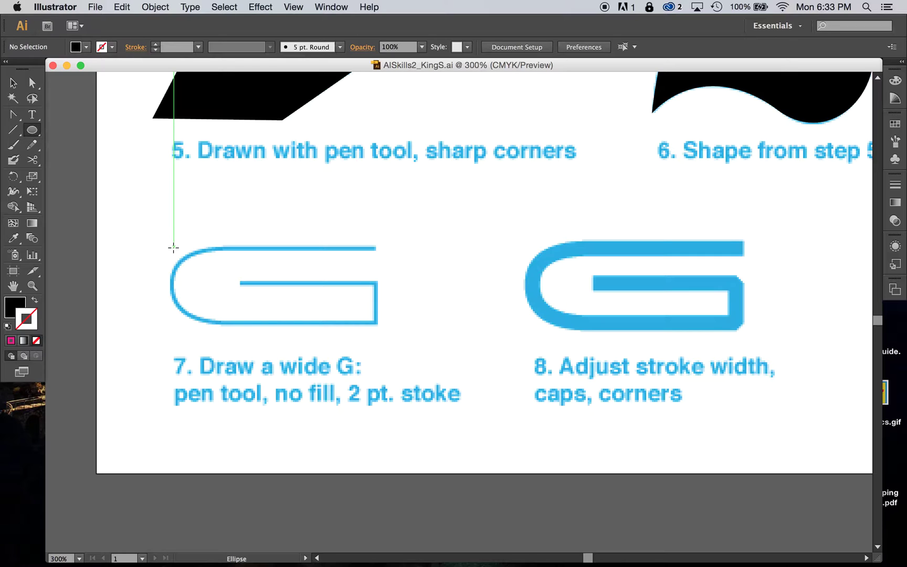
{"action": "left_click_drag", "start_coordinate": [173, 247], "coordinate": [261, 324]}
{"action": "left_click", "coordinate": [12, 83]}
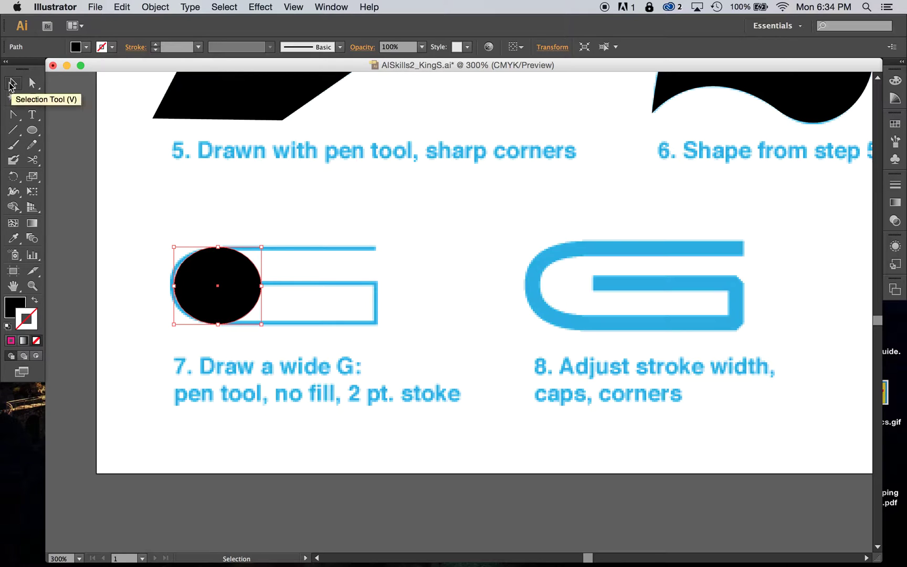
{"action": "key", "text": "Left"}
{"action": "key", "text": "Left"}
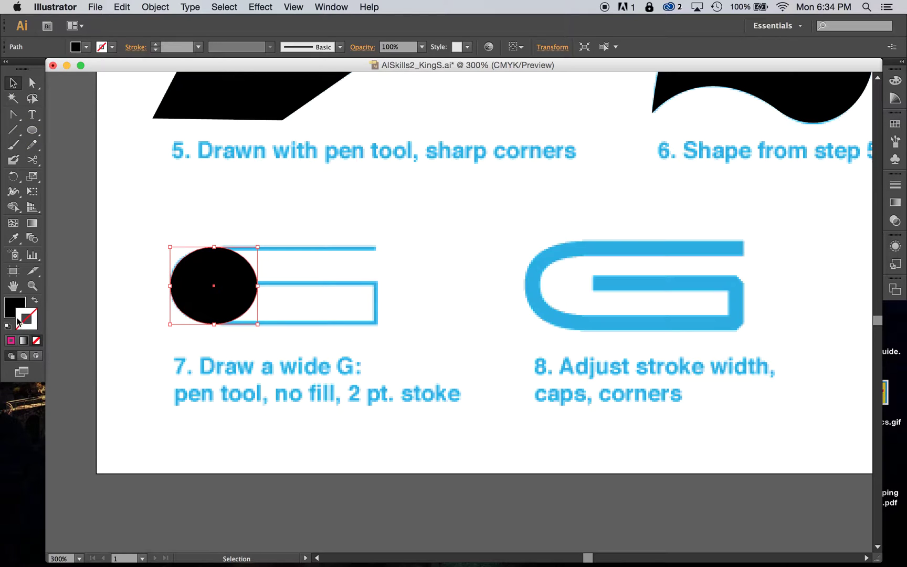
- Set the circle's fill to None and its stroke to black
{"action": "left_click", "coordinate": [13, 307]}
{"action": "left_click", "coordinate": [37, 341]}
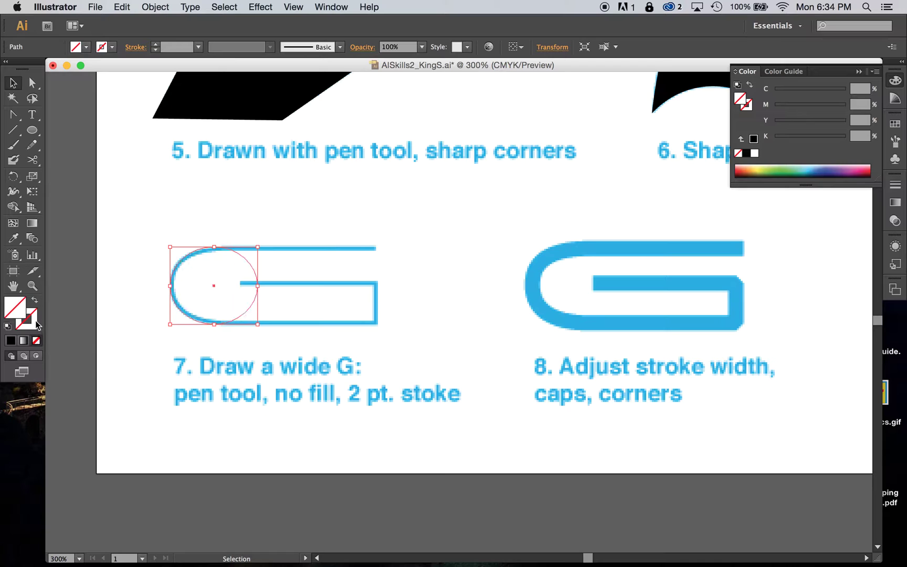
{"action": "left_click", "coordinate": [110, 48]}
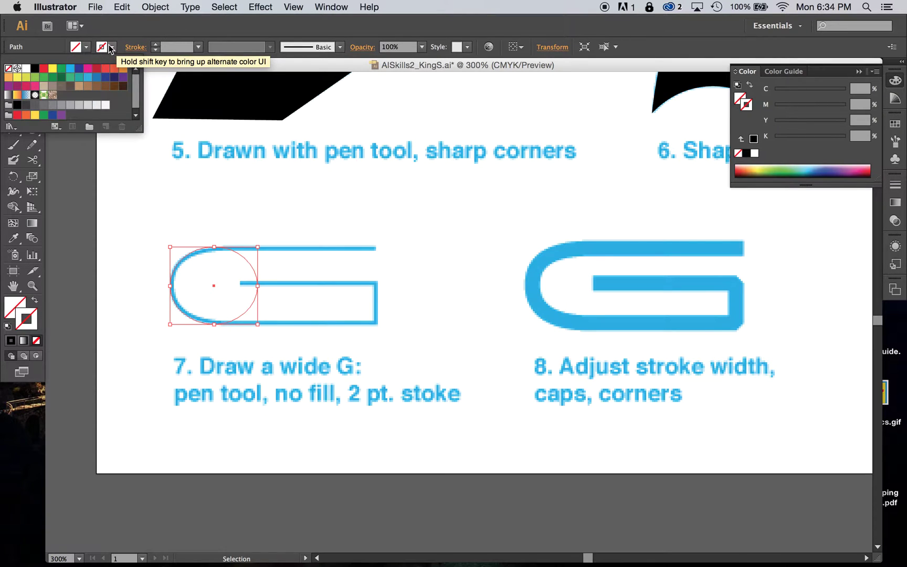
{"action": "left_click", "coordinate": [35, 68]}
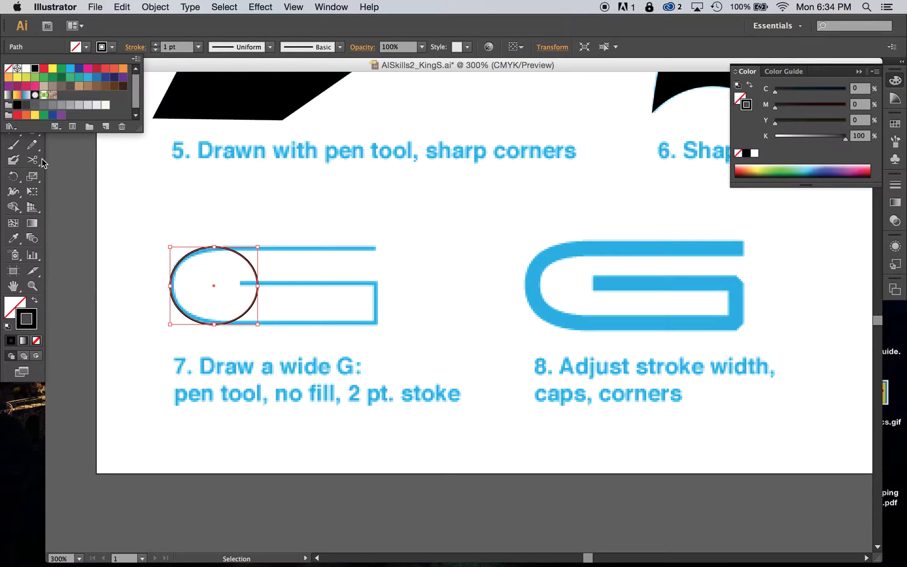
- Cut the circle with the Scissors tool at its top and bottom anchor points
{"action": "key", "text": "Escape"}
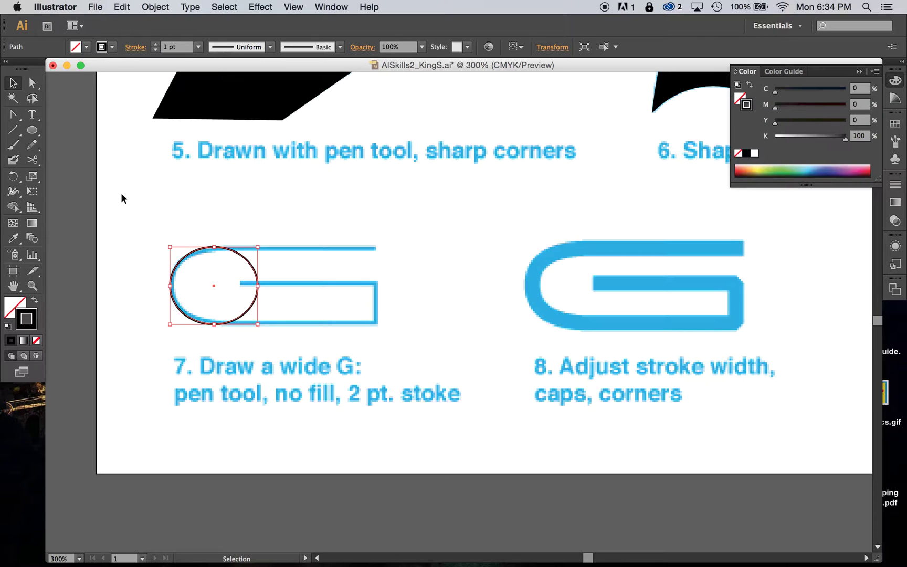
{"action": "left_click", "coordinate": [32, 160]}
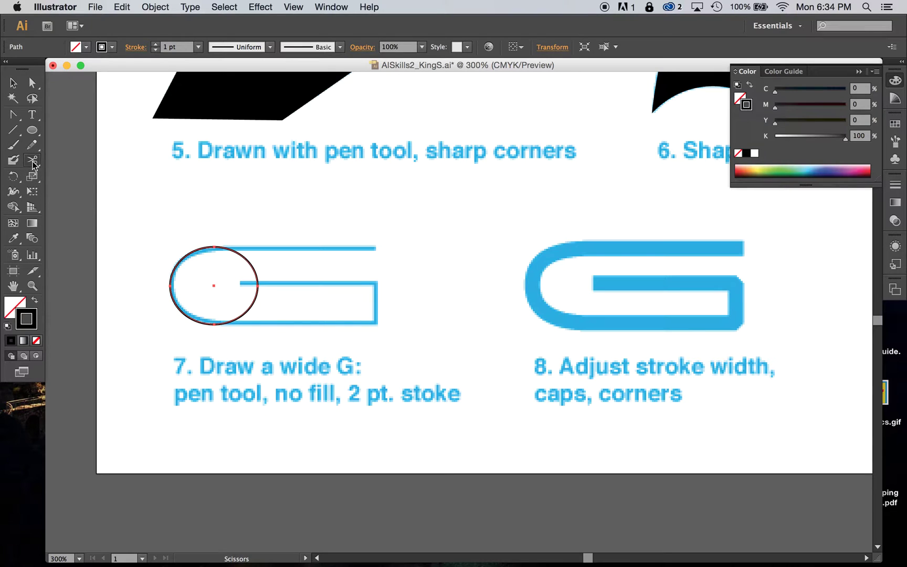
{"action": "left_click", "coordinate": [214, 247]}
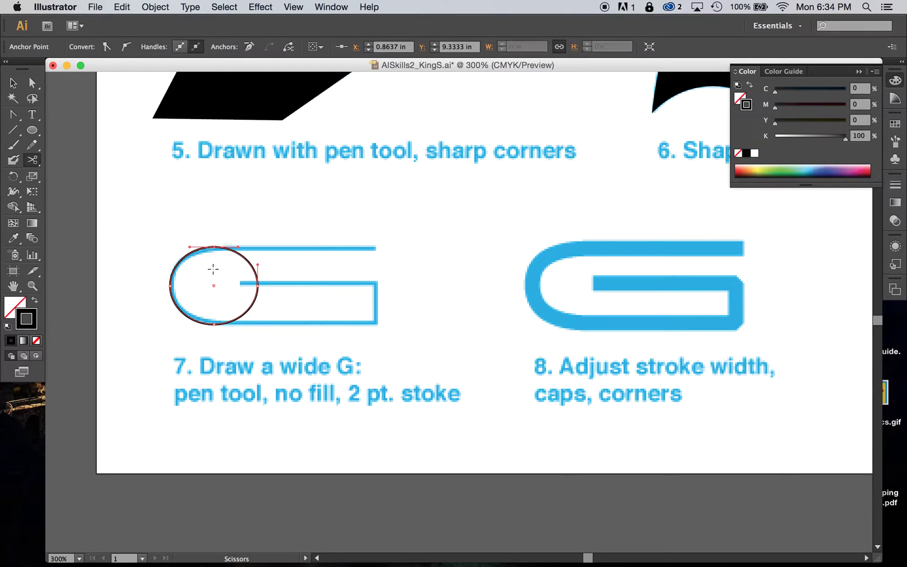
{"action": "left_click", "coordinate": [214, 322]}
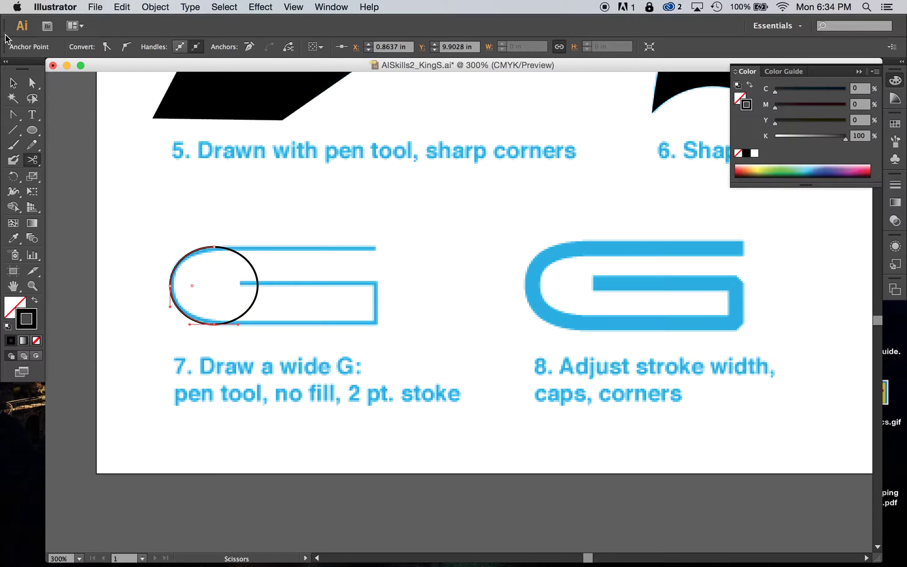
- Delete the circle's right-hand arc, leaving the left arc selected
{"action": "left_click", "coordinate": [13, 82]}
{"action": "left_click", "coordinate": [273, 208]}
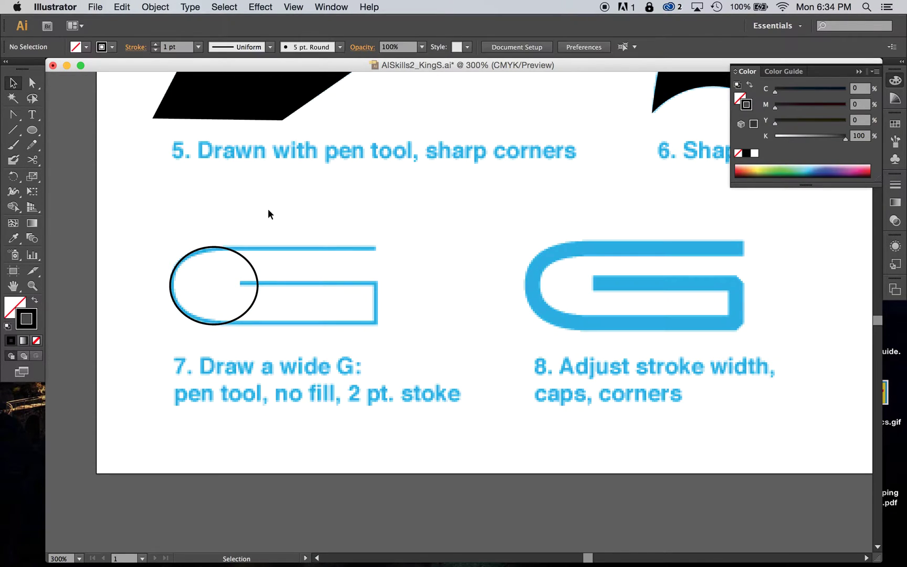
{"action": "left_click", "coordinate": [254, 269]}
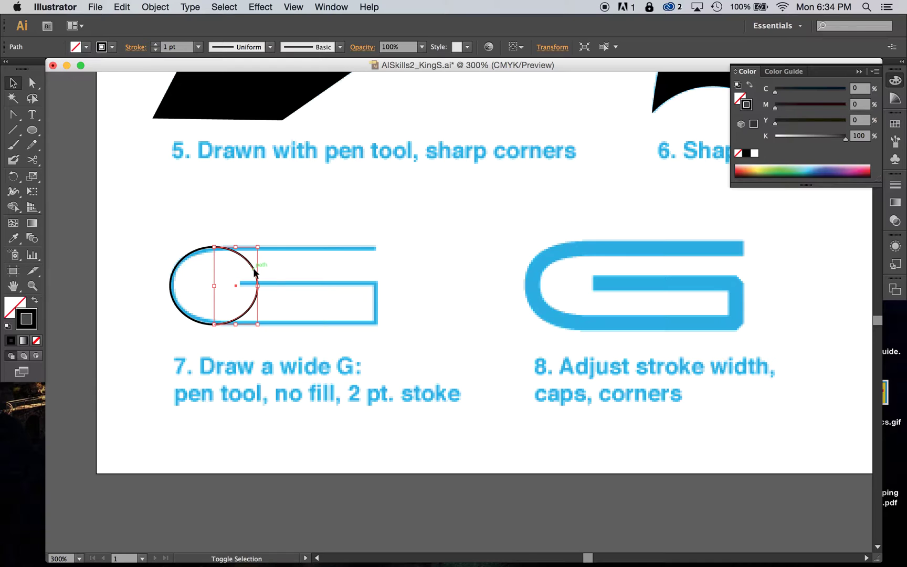
{"action": "key", "text": "shift+Right"}
{"action": "key", "text": "shift+Right"}
{"action": "key", "text": "Delete"}
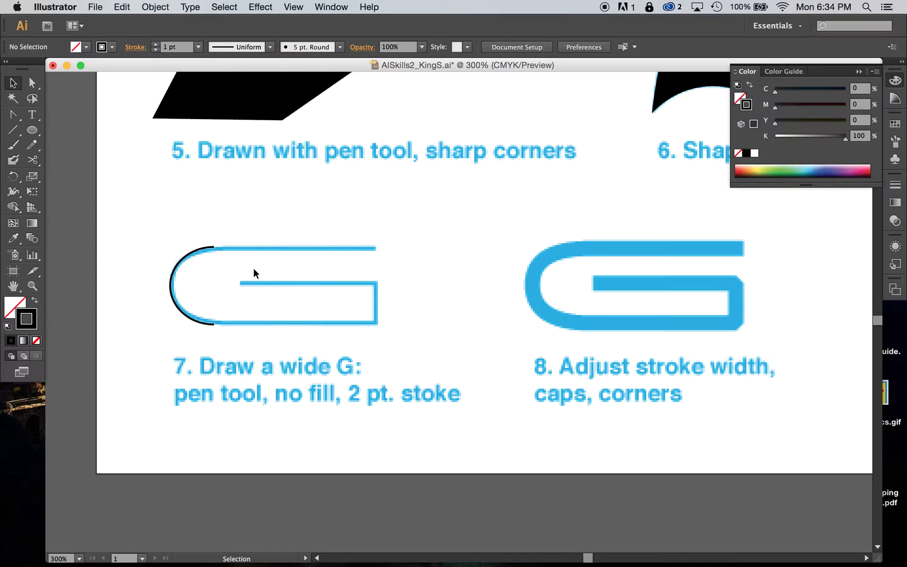
{"action": "left_click", "coordinate": [206, 252]}
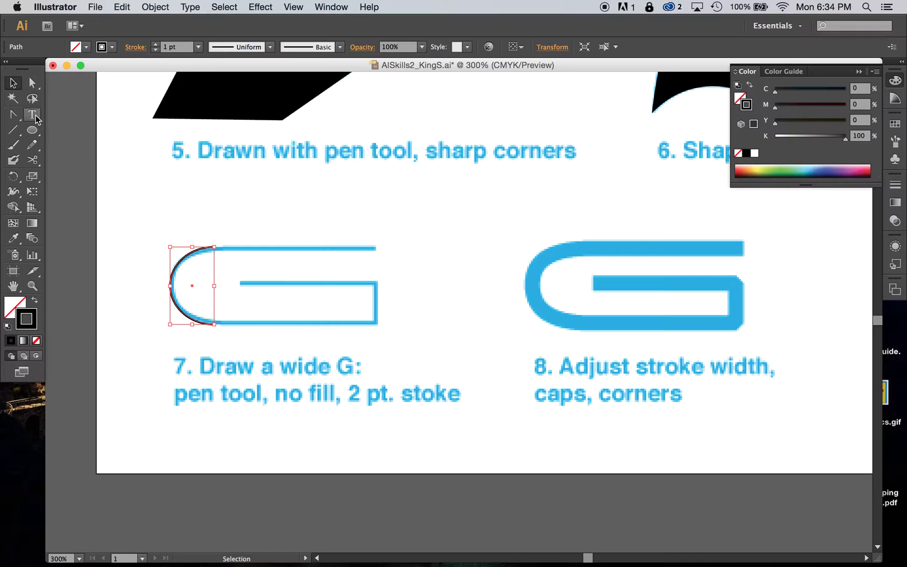
- Extend a Pen line from the arc's top endpoint along the G's top stroke
{"action": "left_click_drag", "start_coordinate": [13, 114], "coordinate": [48, 120]}
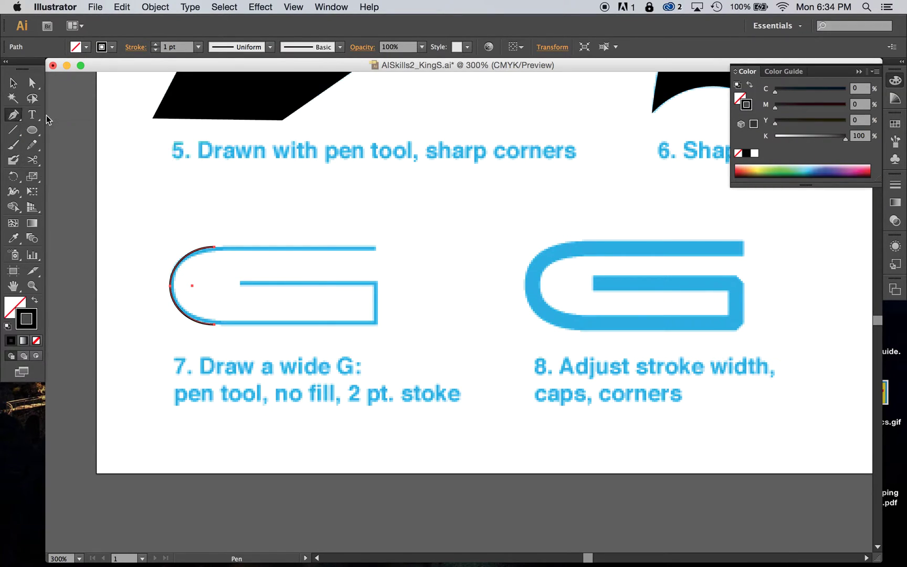
{"action": "left_click", "coordinate": [215, 247]}
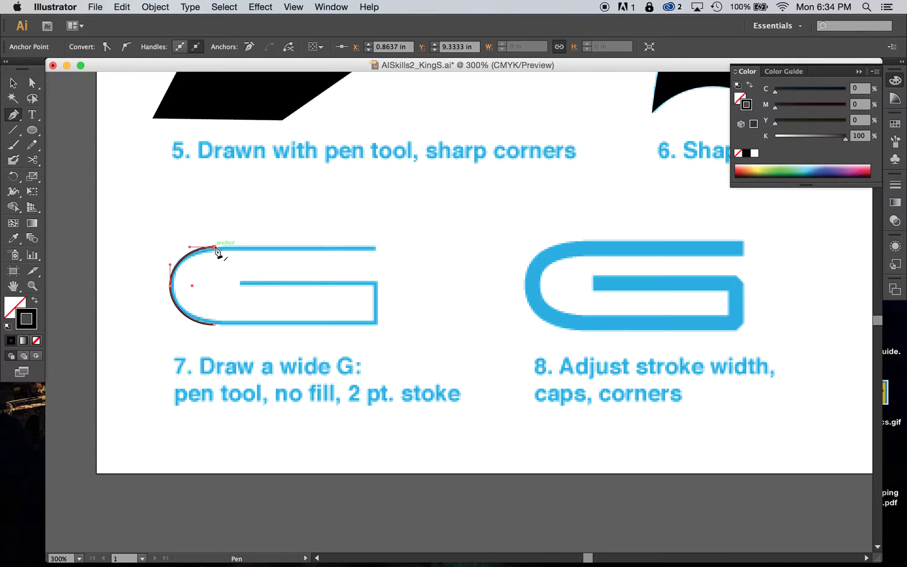
{"action": "left_click", "coordinate": [376, 247]}
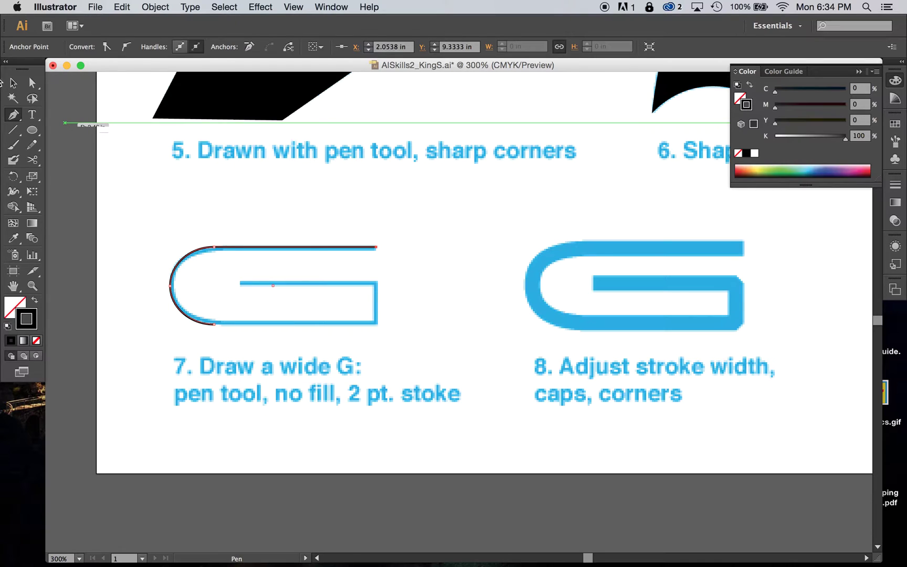
{"action": "left_click", "coordinate": [14, 81]}
{"action": "left_click", "coordinate": [204, 191]}
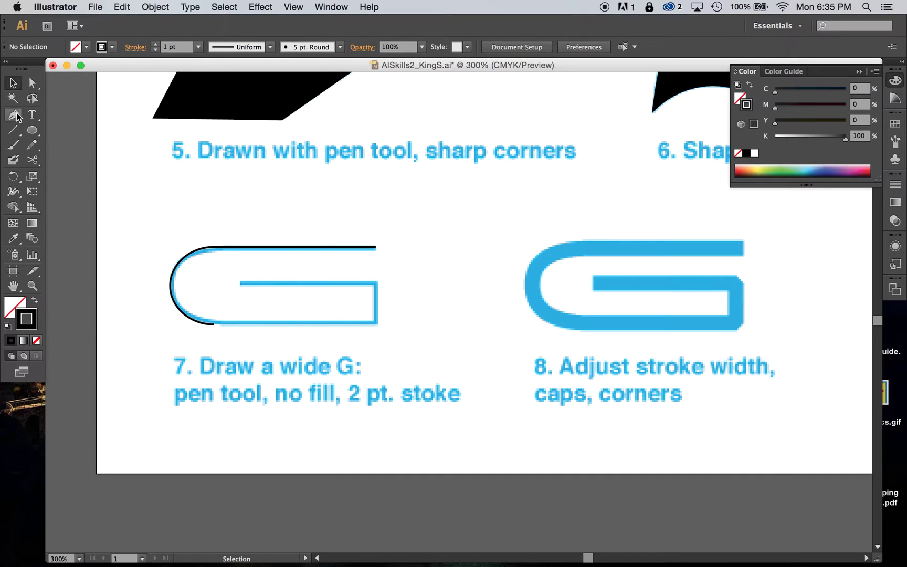
- Trace the G's bottom edge, right side and crossbar with a new Pen path
{"action": "left_click_drag", "start_coordinate": [14, 115], "coordinate": [64, 120]}
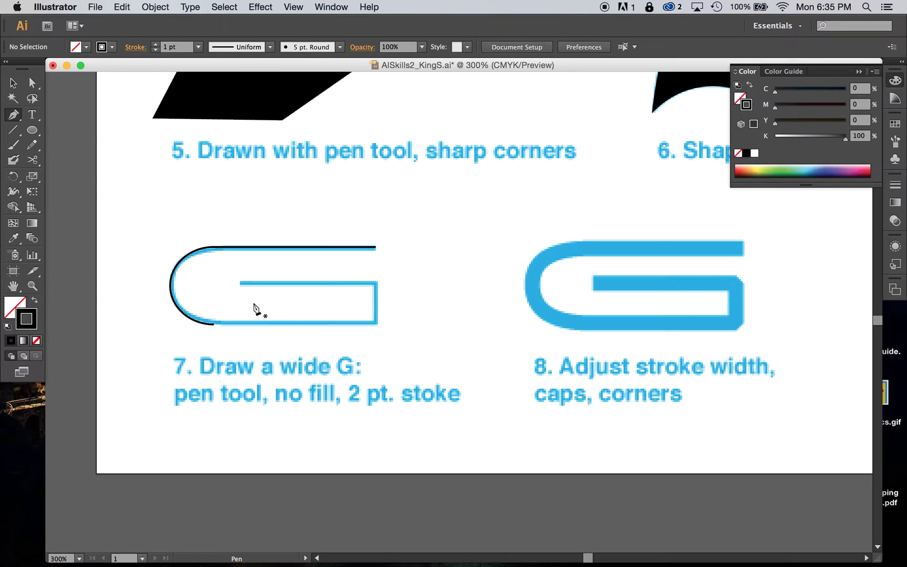
{"action": "left_click", "coordinate": [230, 324]}
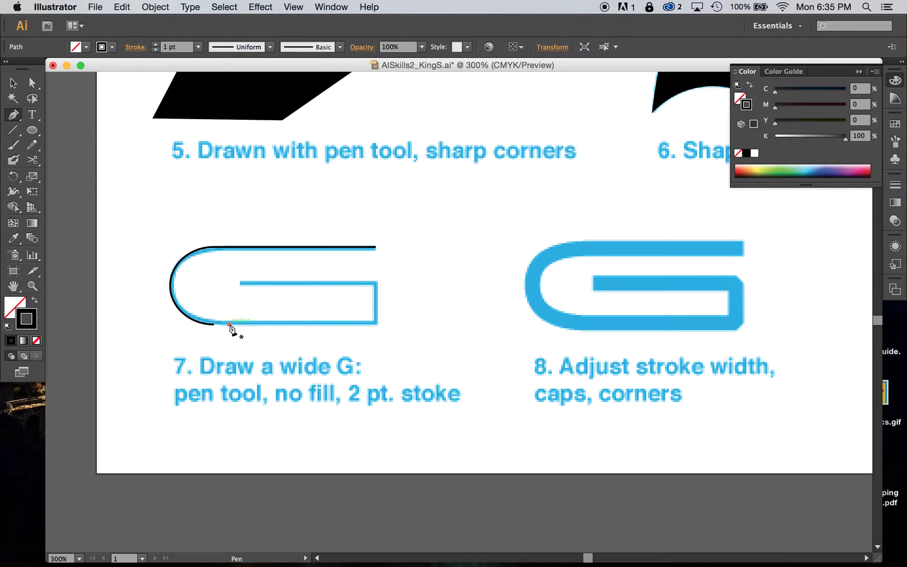
{"action": "left_click", "coordinate": [376, 325]}
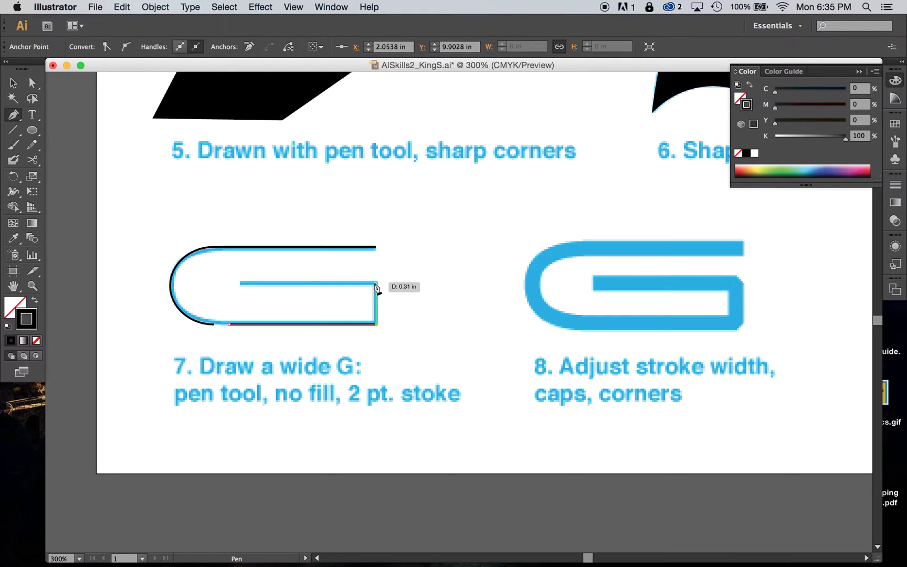
{"action": "left_click", "coordinate": [376, 283]}
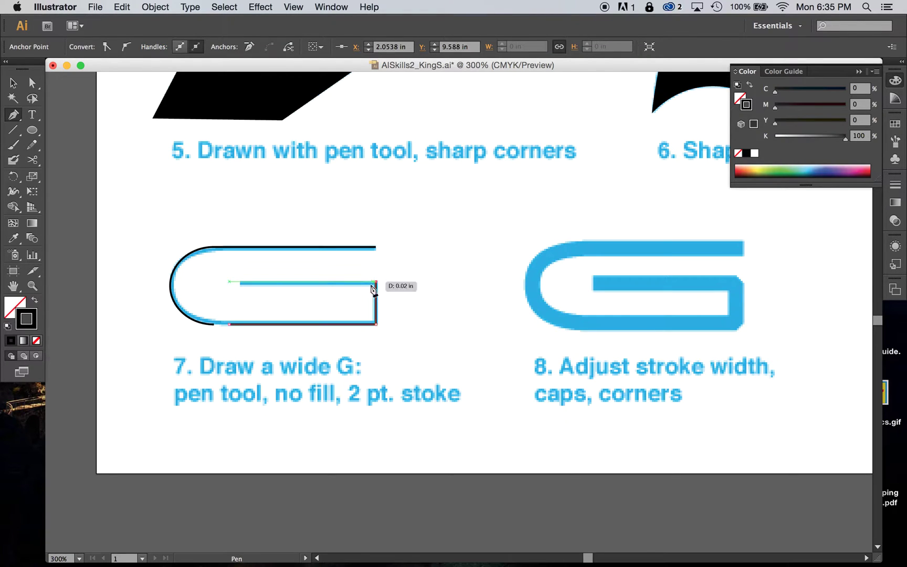
{"action": "left_click", "coordinate": [241, 283]}
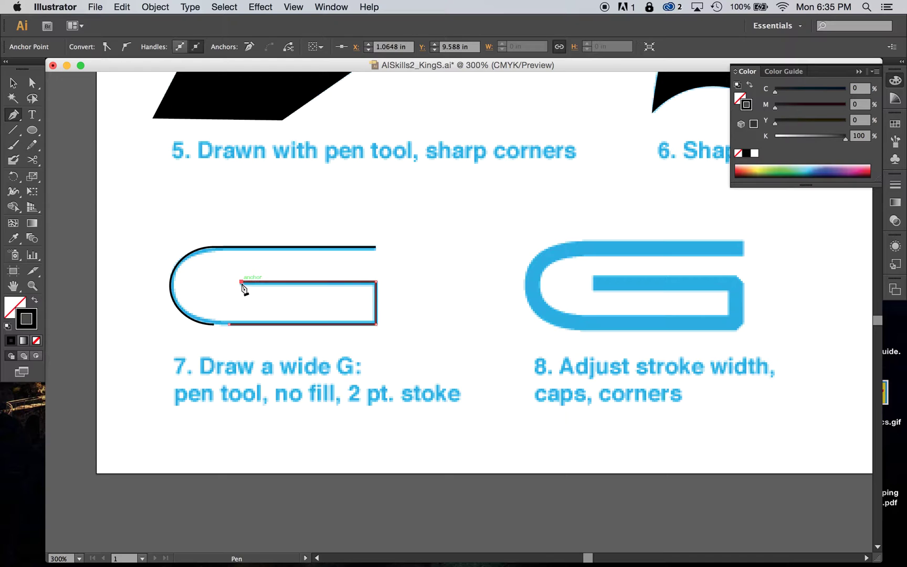
{"action": "left_click", "coordinate": [13, 83]}
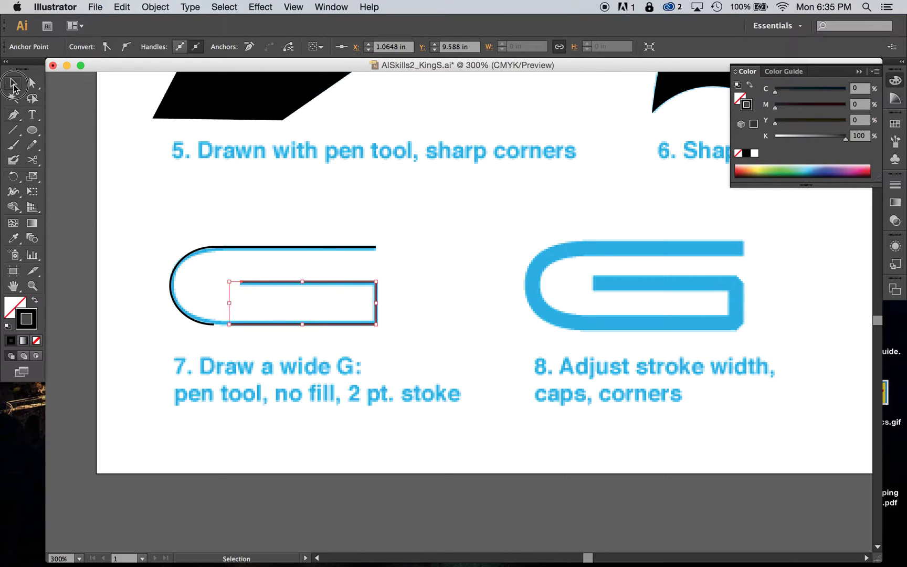
- Move the bottom path's start point onto the arc's lower end
{"action": "left_click", "coordinate": [223, 352]}
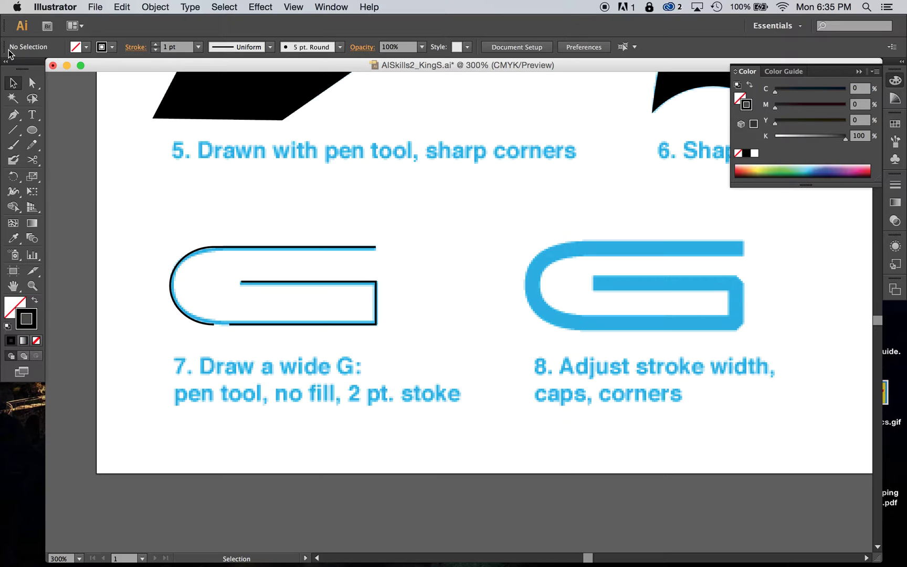
{"action": "left_click", "coordinate": [32, 83]}
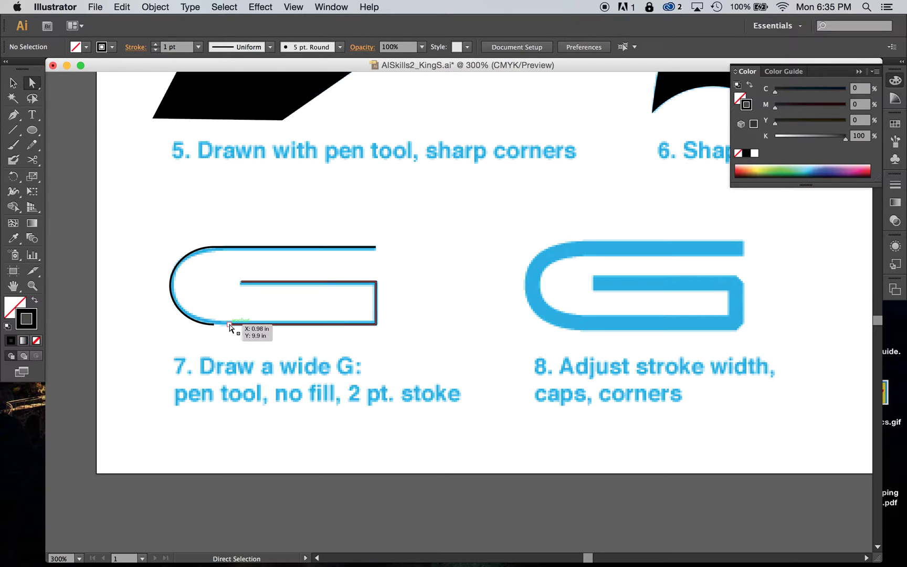
{"action": "mouse_move", "coordinate": [229, 323]}
{"action": "left_mouse_down"}
{"action": "mouse_move", "coordinate": [215, 325]}
{"action": "mouse_move", "coordinate": [237, 345]}
{"action": "mouse_move", "coordinate": [237, 306]}
{"action": "mouse_move", "coordinate": [215, 325]}
{"action": "mouse_move", "coordinate": [229, 341]}
{"action": "mouse_move", "coordinate": [234, 333]}
{"action": "left_mouse_up"}
{"action": "left_click", "coordinate": [229, 346]}
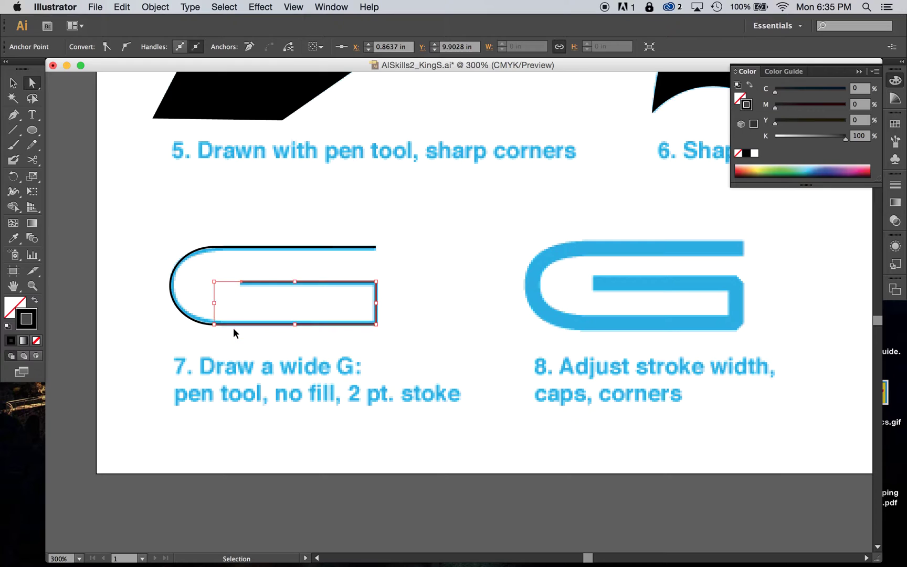
{"action": "left_click", "coordinate": [233, 335]}
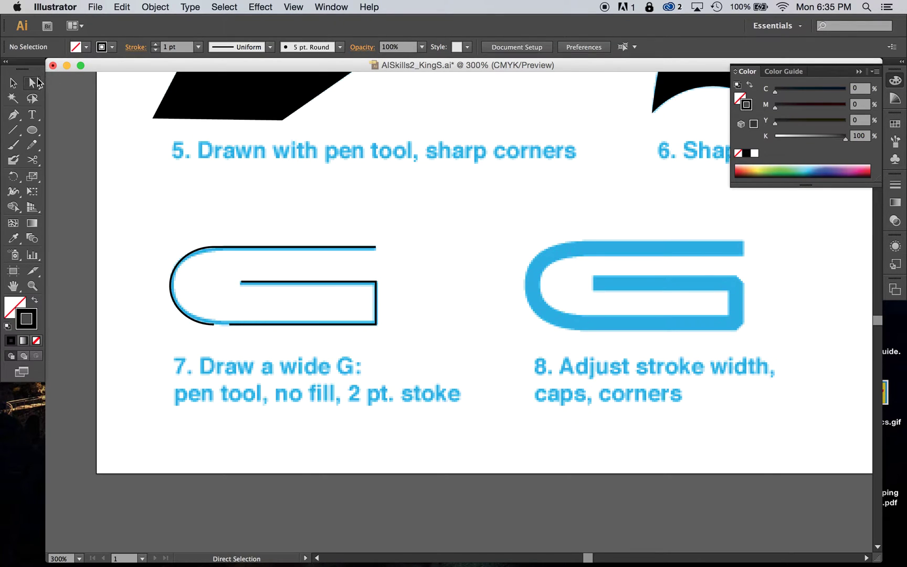
- Select the two meeting endpoints and join them into one path
{"action": "left_click", "coordinate": [38, 83]}
{"action": "left_click_drag", "start_coordinate": [208, 311], "coordinate": [246, 342]}
{"action": "key", "text": "v"}
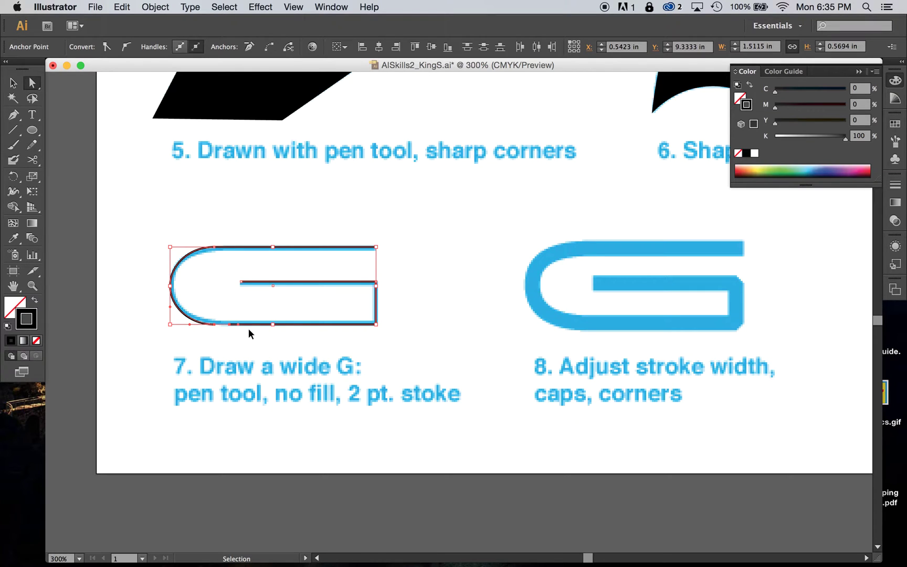
{"action": "key", "text": "a"}
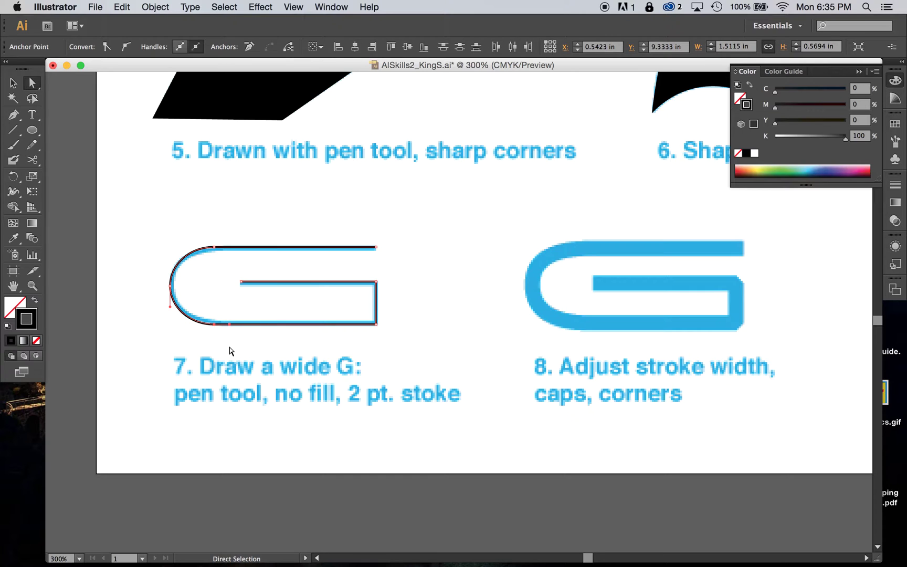
{"action": "left_click", "coordinate": [229, 349]}
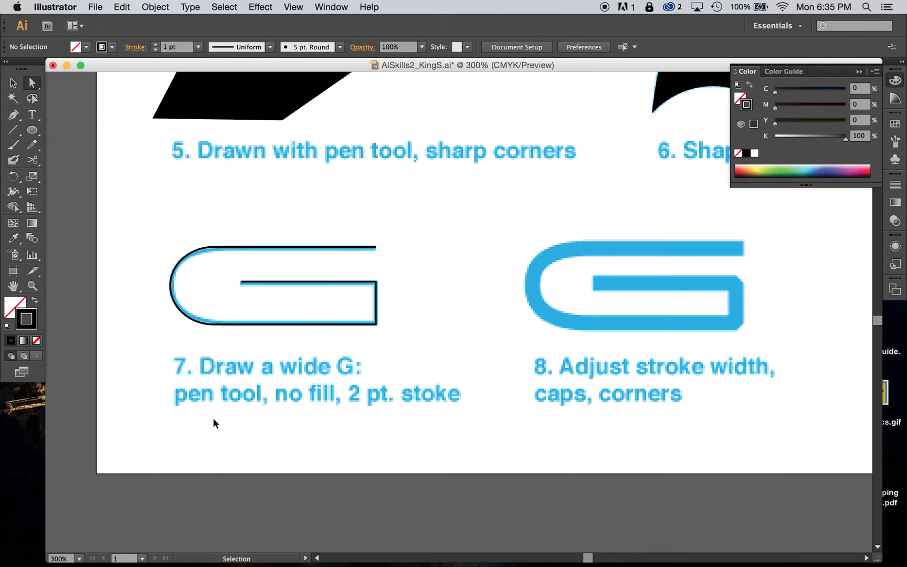
- Zoom in to check the joined G, select the whole outline, and zoom back out
{"action": "key", "text": "super+equal"}
{"action": "key", "text": "super+equal"}
{"action": "key", "text": "super+equal"}
{"action": "scroll", "coordinate": [213, 419], "scroll_direction": "left", "scroll_amount": 10}
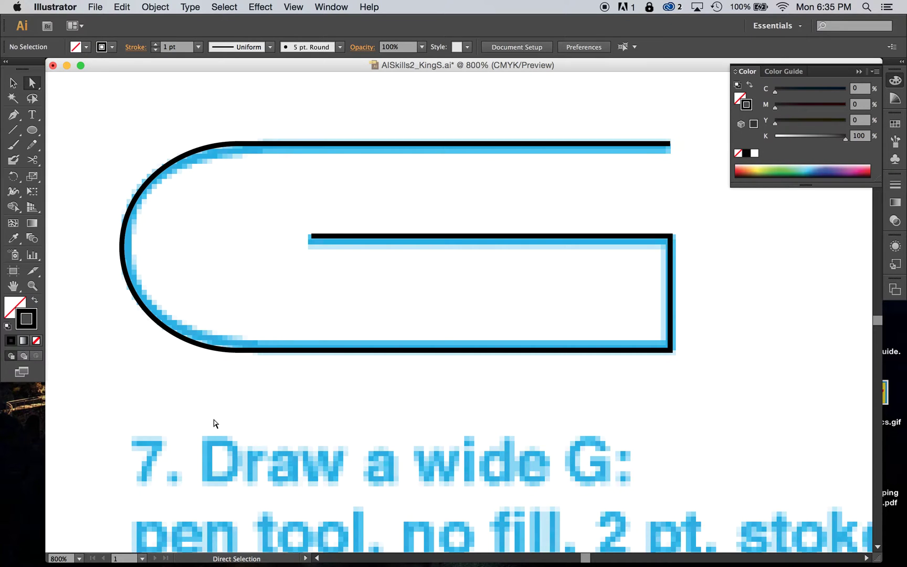
{"action": "left_click", "coordinate": [13, 83]}
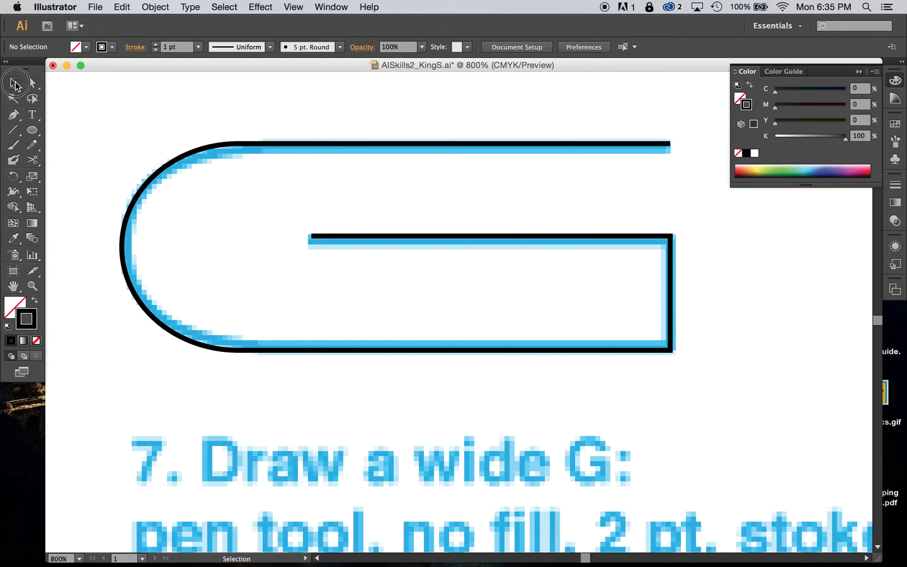
{"action": "left_click", "coordinate": [193, 157]}
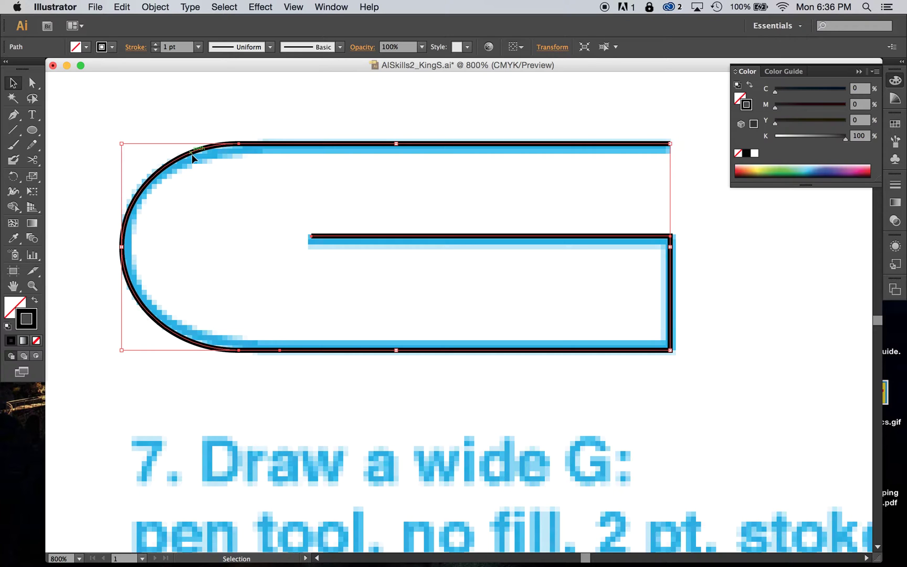
{"action": "key", "text": "super+minus"}
{"action": "key", "text": "super+minus"}
{"action": "key", "text": "super+minus"}
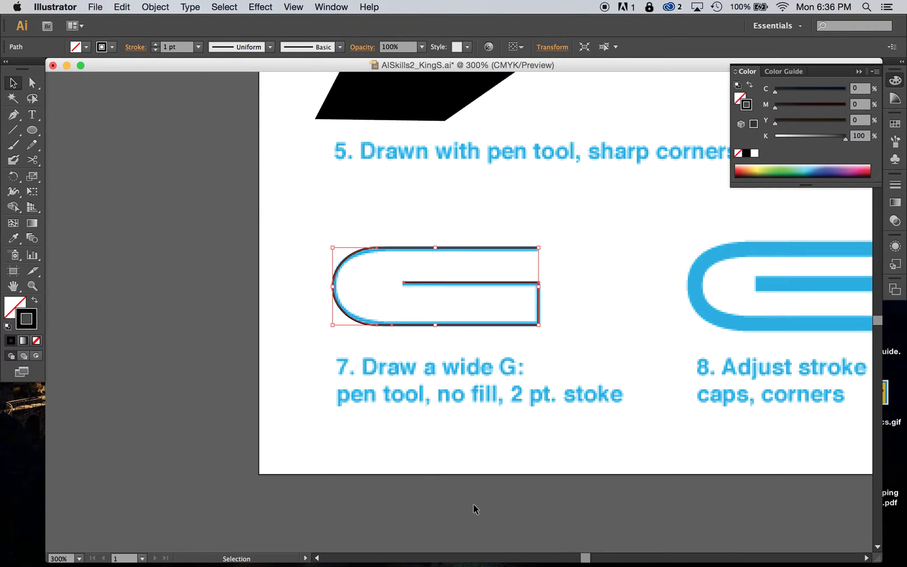
- Keep the G's stroke at 1 pt and open the Stroke panel from the Window menu
{"action": "scroll", "coordinate": [473, 504], "scroll_direction": "right", "scroll_amount": 8}
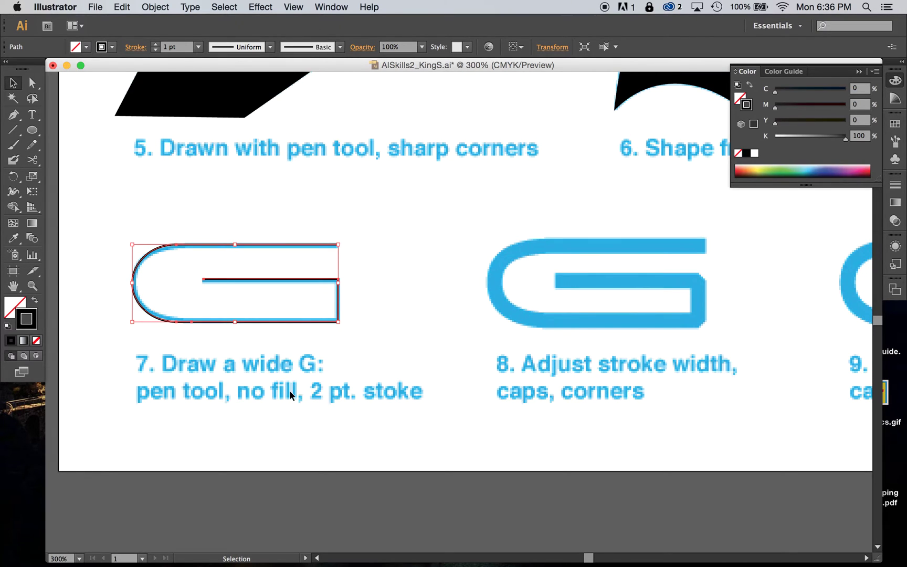
{"action": "left_click", "coordinate": [156, 47]}
{"action": "left_click", "coordinate": [155, 50]}
{"action": "left_click", "coordinate": [330, 6]}
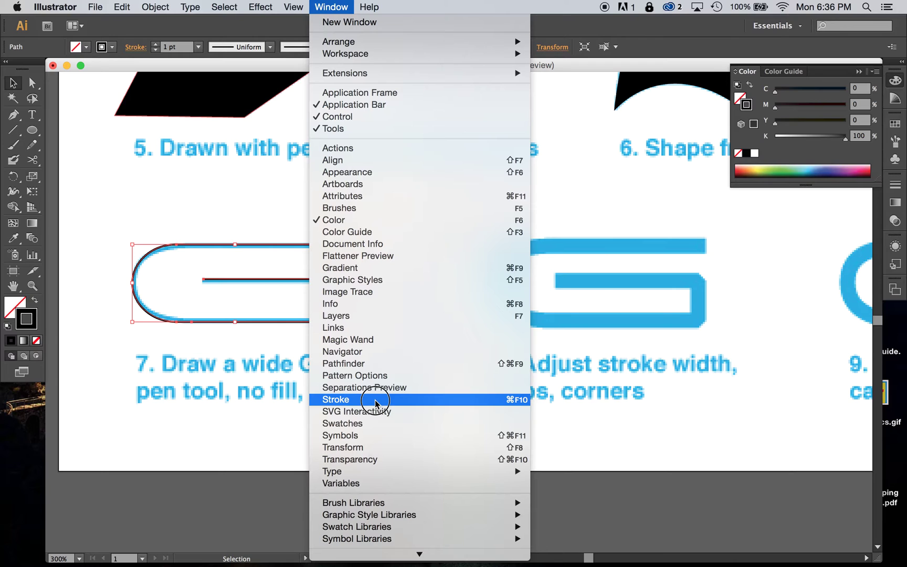
{"action": "left_click", "coordinate": [376, 403]}
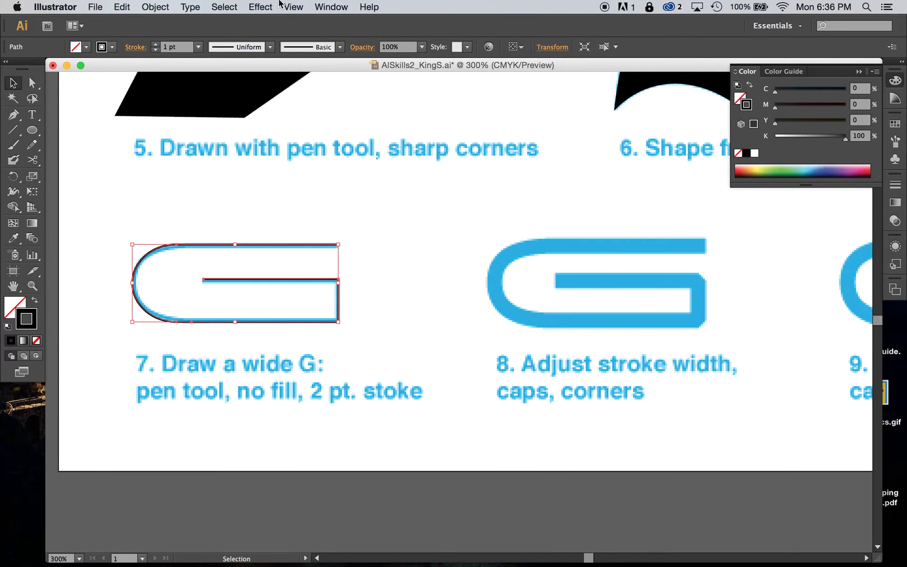
{"action": "left_click", "coordinate": [329, 7]}
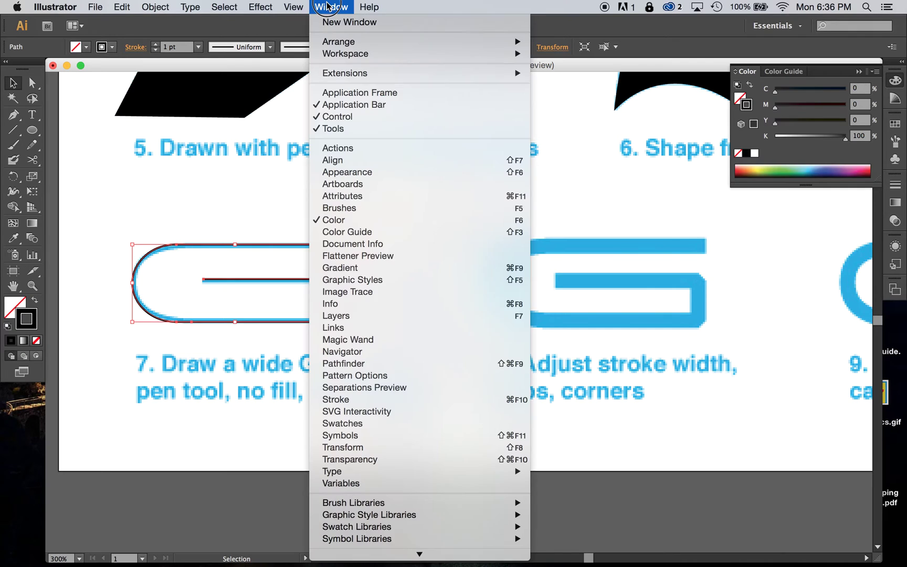
{"action": "left_click", "coordinate": [364, 398]}
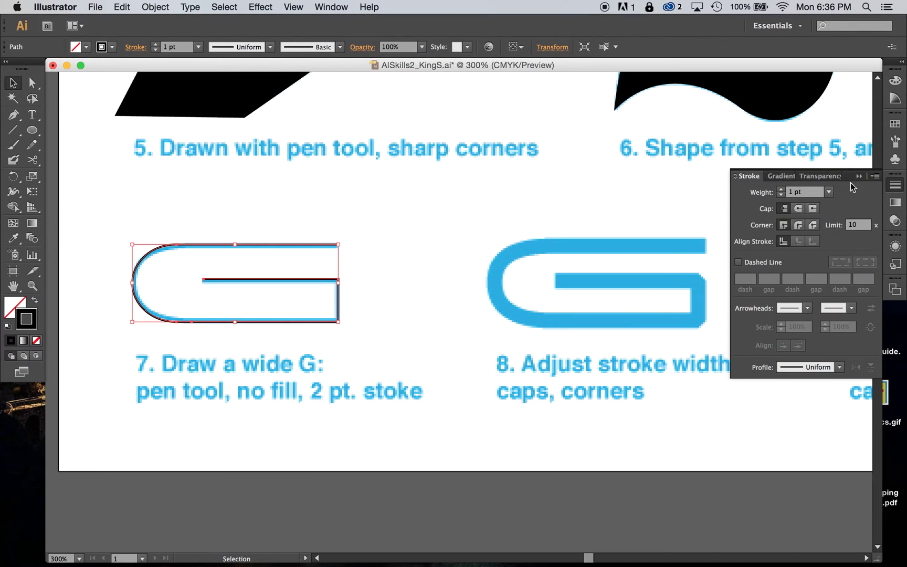
- Float the Stroke panel, show its cap and corner options, and move it lower right
{"action": "mouse_move", "coordinate": [745, 176]}
{"action": "left_mouse_down"}
{"action": "mouse_move", "coordinate": [633, 299]}
{"action": "mouse_move", "coordinate": [551, 273]}
{"action": "left_mouse_up"}
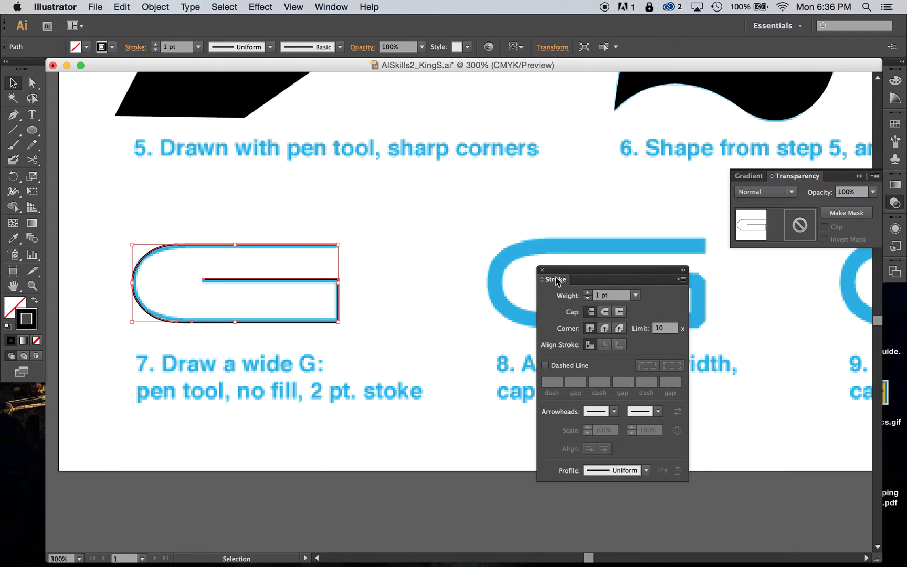
{"action": "left_click", "coordinate": [681, 277]}
{"action": "left_click", "coordinate": [709, 280]}
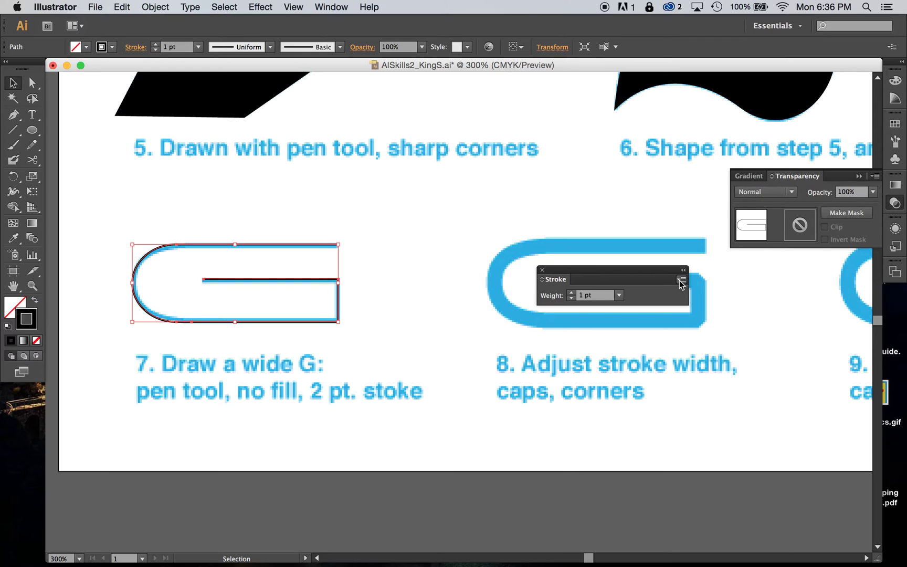
{"action": "left_click", "coordinate": [703, 280]}
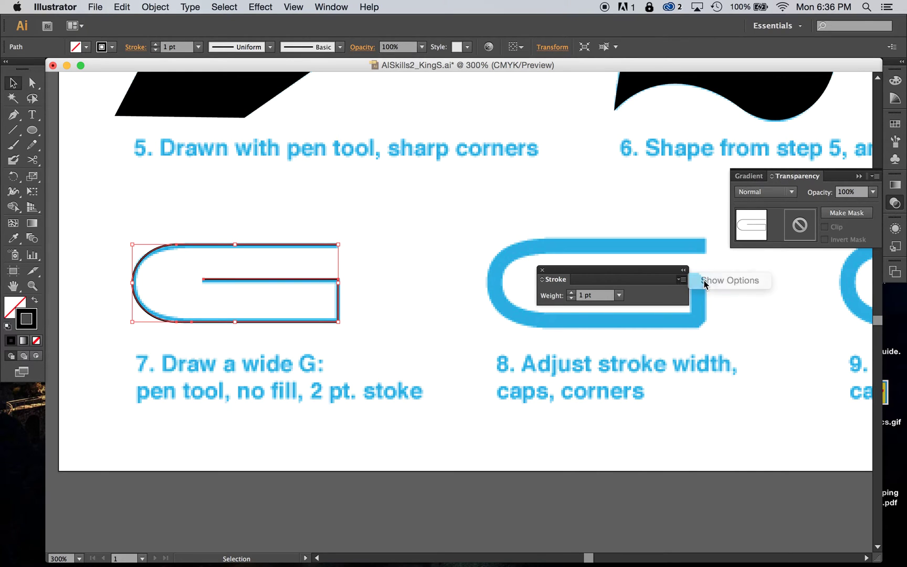
{"action": "mouse_move", "coordinate": [631, 268]}
{"action": "left_mouse_down"}
{"action": "mouse_move", "coordinate": [760, 314]}
{"action": "mouse_move", "coordinate": [812, 308]}
{"action": "mouse_move", "coordinate": [806, 315]}
{"action": "left_mouse_up"}
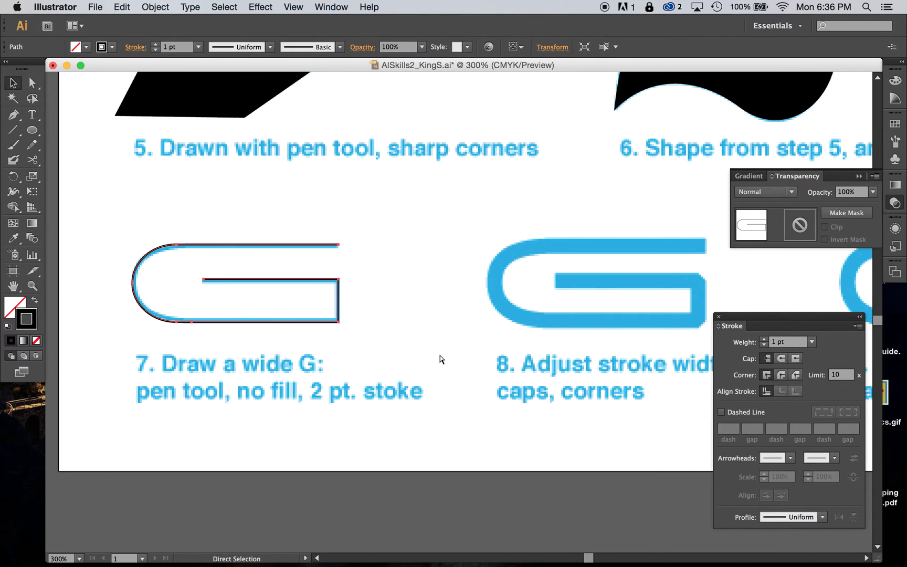
{"action": "key", "text": "super+minus"}
{"action": "key", "text": "super+minus"}
- Duplicate the G outline straight right and place the copy under step 9
{"action": "scroll", "coordinate": [439, 354], "scroll_direction": "right", "scroll_amount": 3}
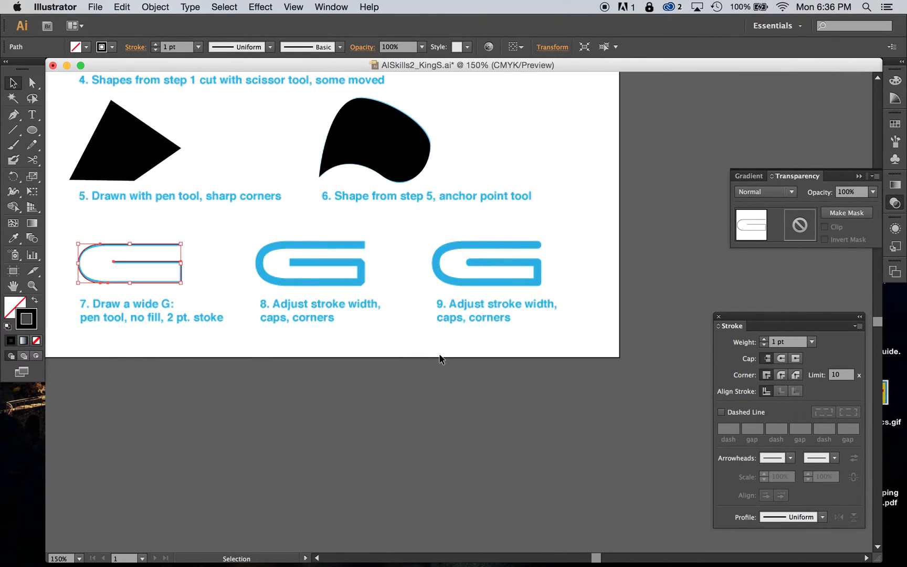
{"action": "left_click", "coordinate": [253, 334]}
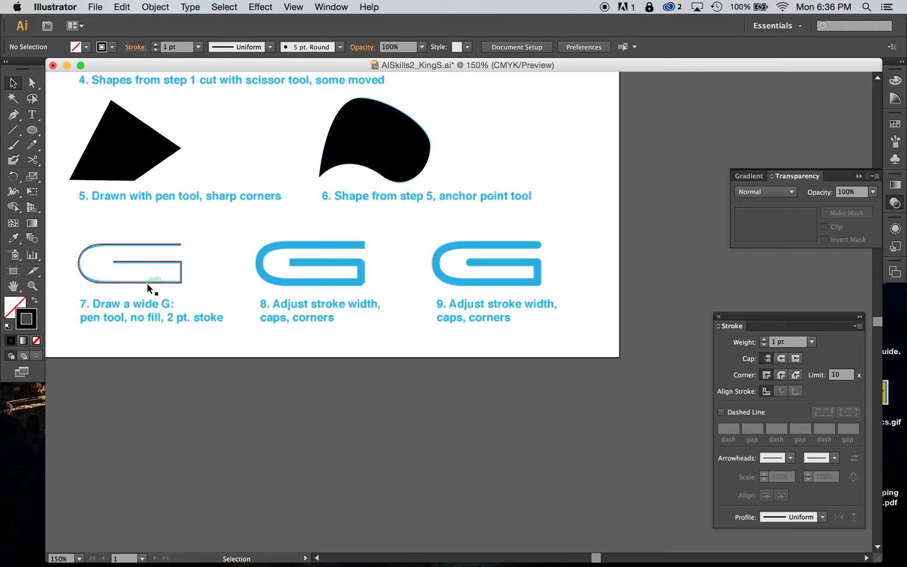
{"action": "left_click_drag", "start_coordinate": [147, 283], "coordinate": [516, 279]}
{"action": "left_click", "coordinate": [387, 314]}
{"action": "key", "text": "a"}
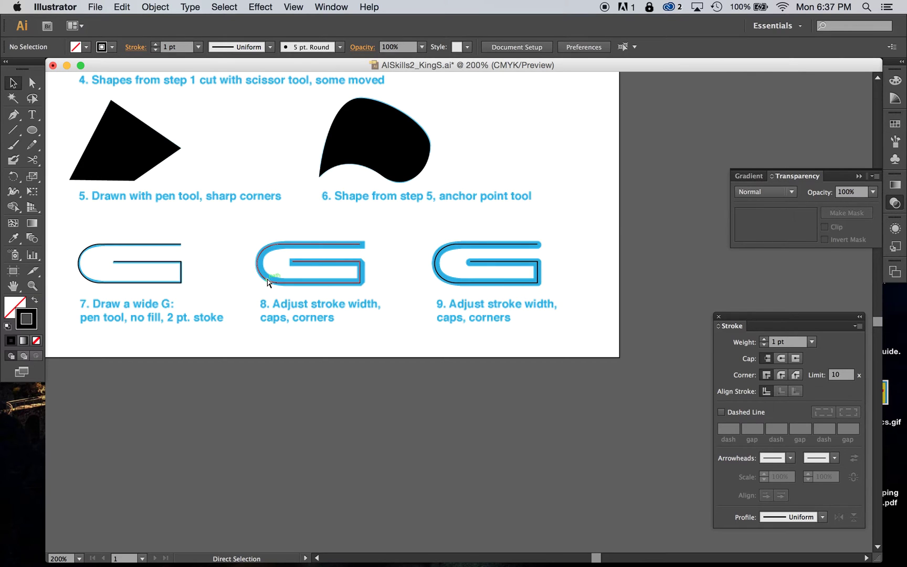
- Zoom in on step 8's G and select its path
{"action": "key", "text": "super+equal"}
{"action": "key", "text": "super+equal"}
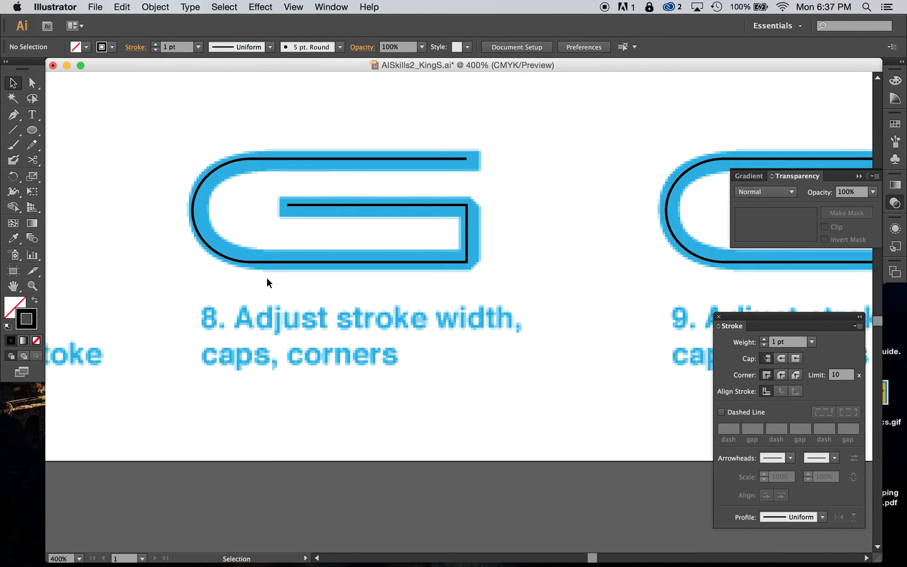
{"action": "left_click", "coordinate": [249, 261]}
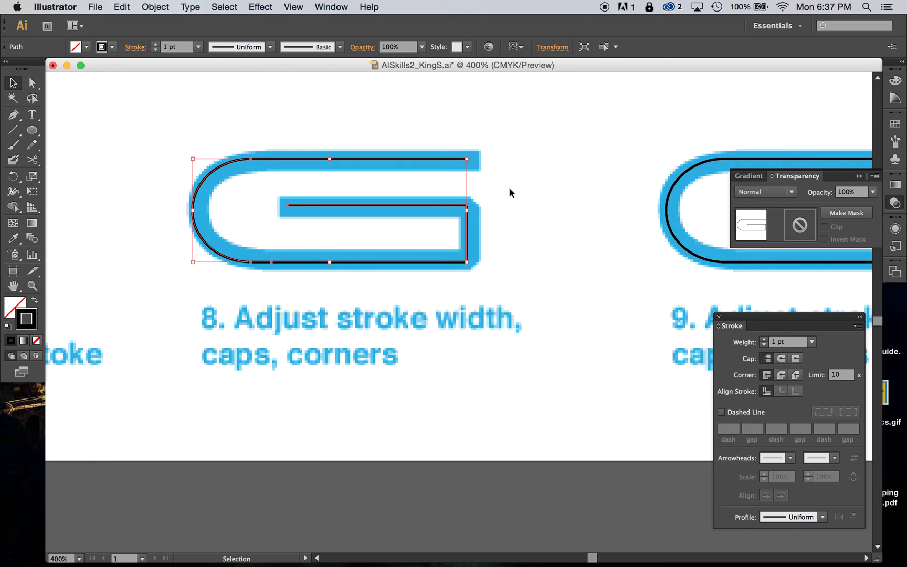
{"action": "left_click", "coordinate": [512, 210]}
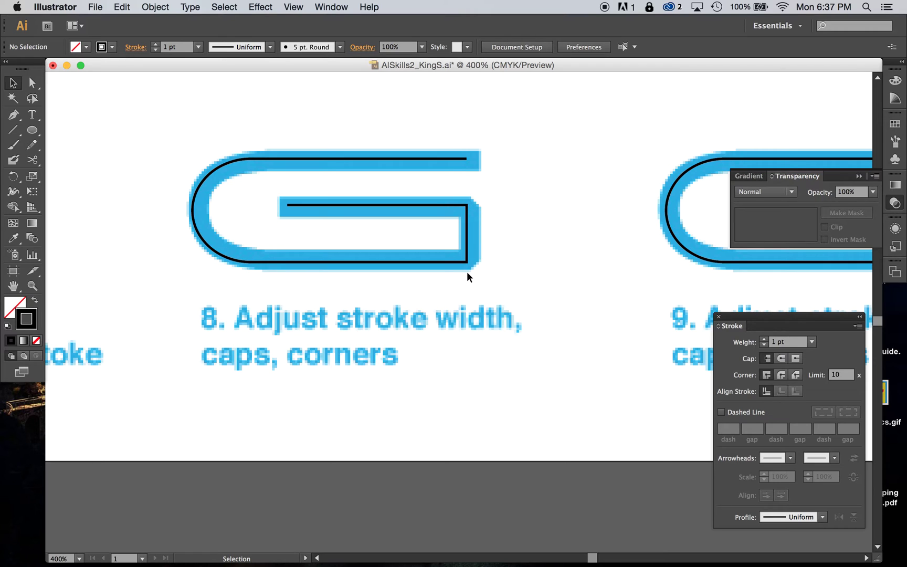
{"action": "left_click", "coordinate": [468, 158]}
{"action": "left_click", "coordinate": [479, 160]}
{"action": "left_click", "coordinate": [400, 159]}
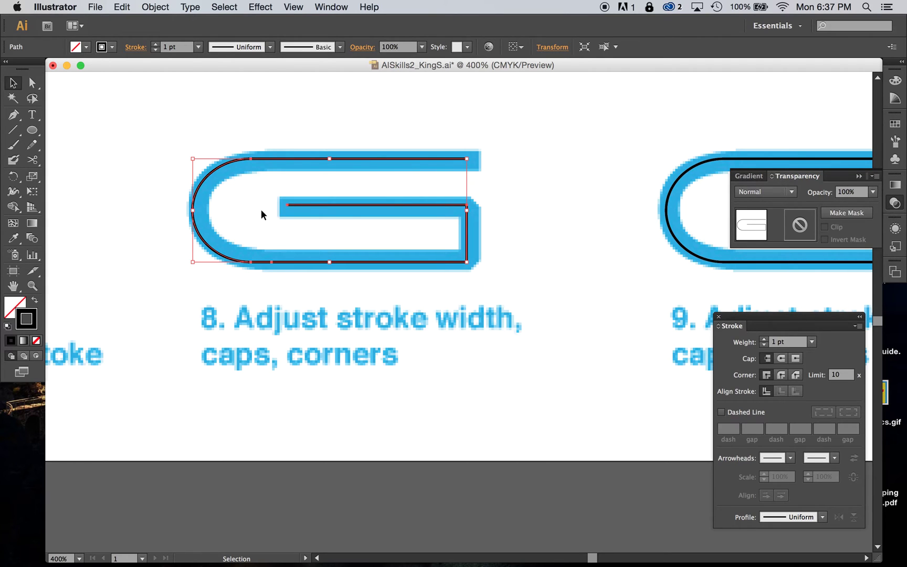
- Raise step 8 G's stroke weight to 8 pt
{"action": "left_click", "coordinate": [765, 340]}
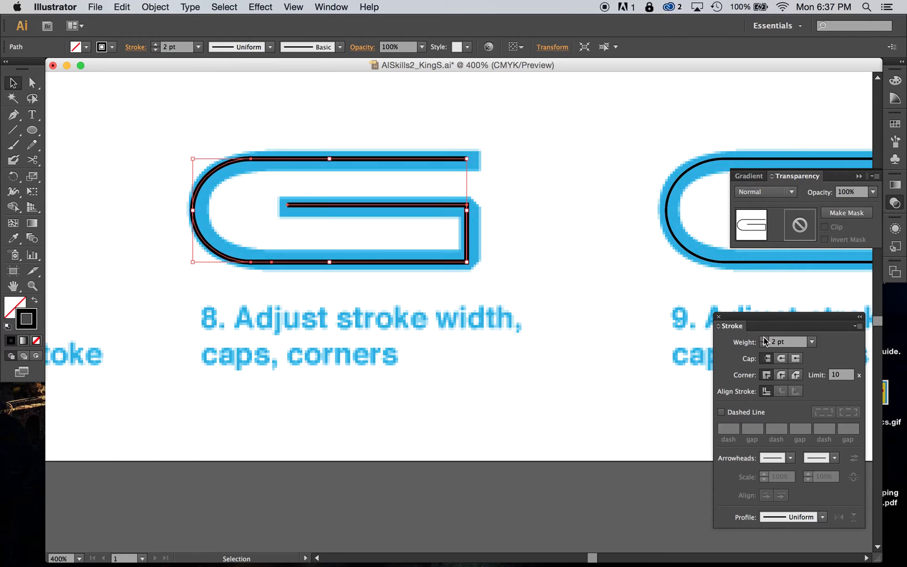
{"action": "left_click", "coordinate": [765, 340]}
{"action": "left_click", "coordinate": [765, 340]}
{"action": "left_click", "coordinate": [765, 339]}
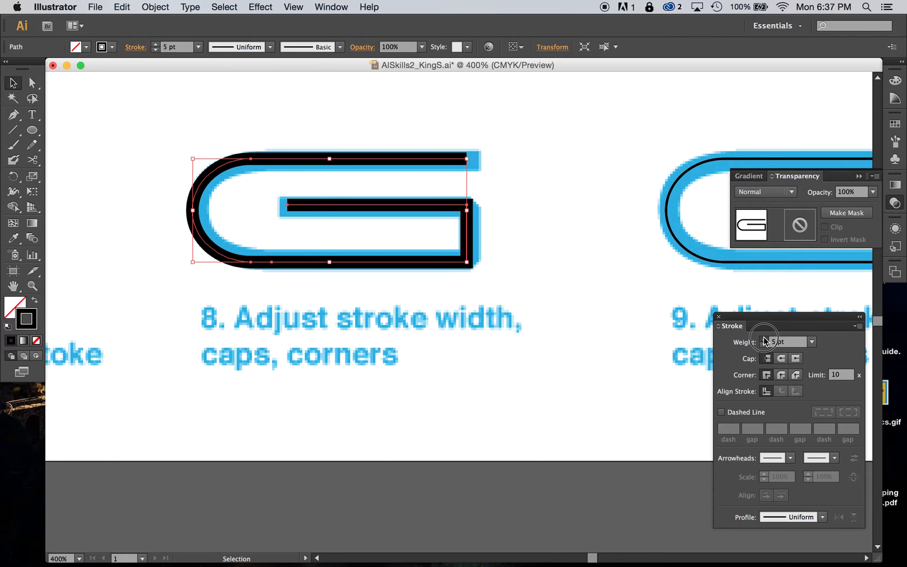
{"action": "left_click", "coordinate": [765, 339]}
{"action": "left_click", "coordinate": [765, 339]}
{"action": "left_click", "coordinate": [765, 339]}
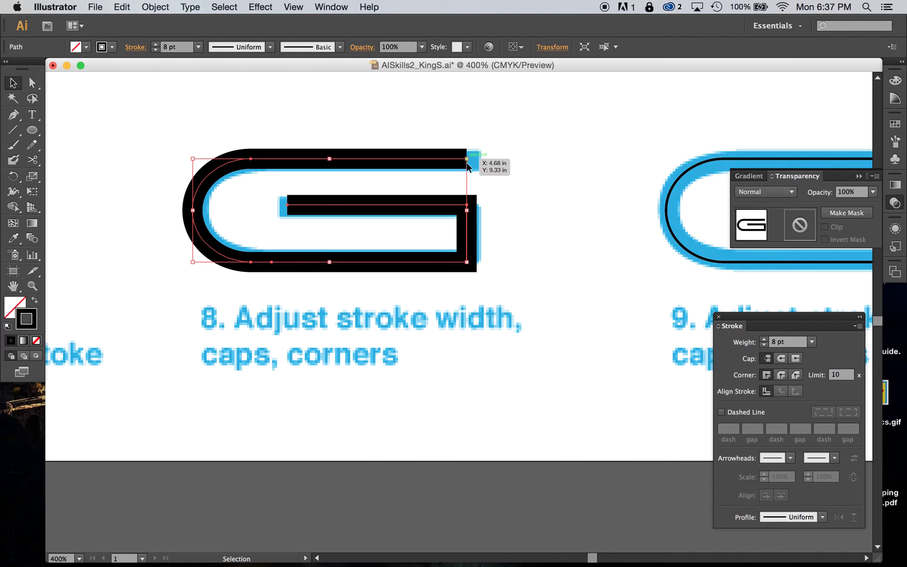
- Apply Projecting Cap and Bevel Join to step 8's G, then reselect it
{"action": "left_click", "coordinate": [767, 361]}
{"action": "left_click", "coordinate": [781, 357]}
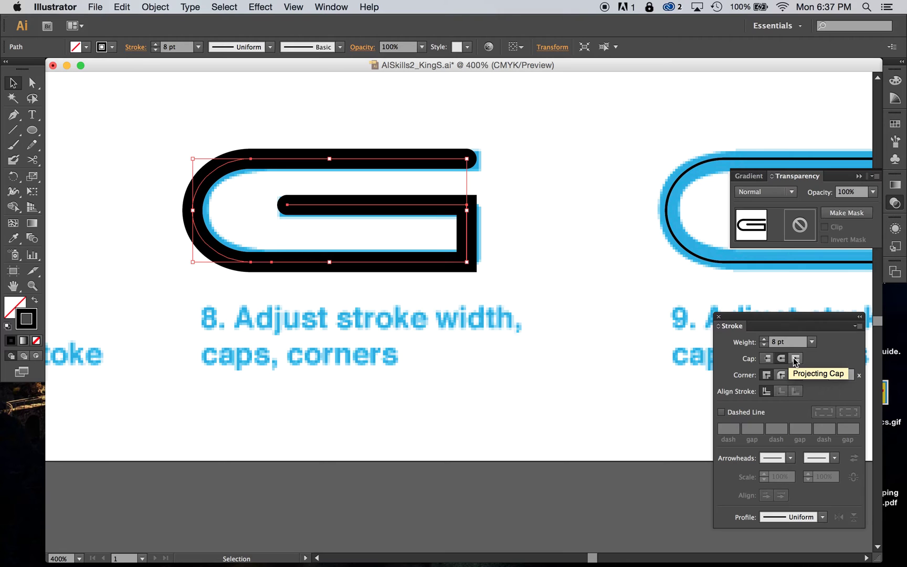
{"action": "left_click", "coordinate": [796, 358]}
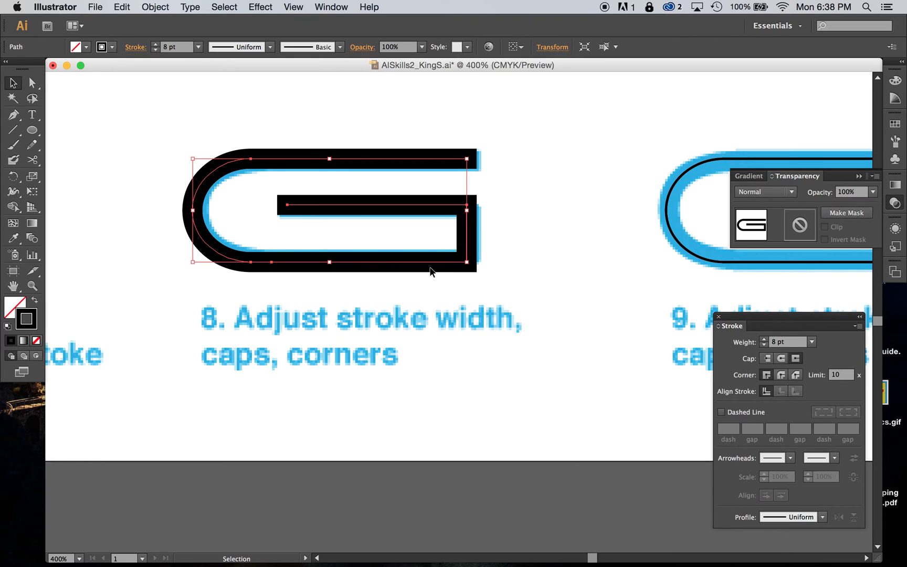
{"action": "left_click", "coordinate": [767, 375]}
{"action": "left_click", "coordinate": [781, 375]}
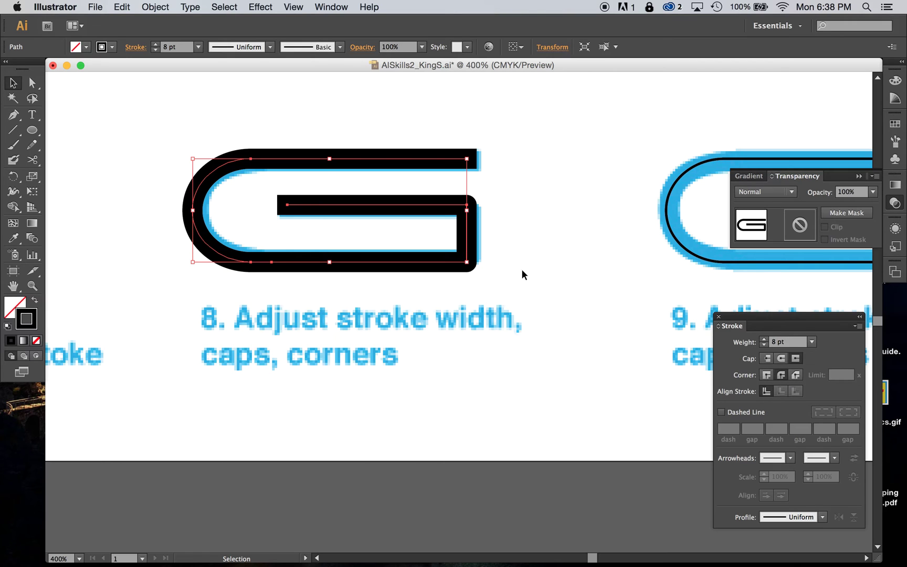
{"action": "left_click", "coordinate": [795, 374]}
{"action": "left_click", "coordinate": [486, 264]}
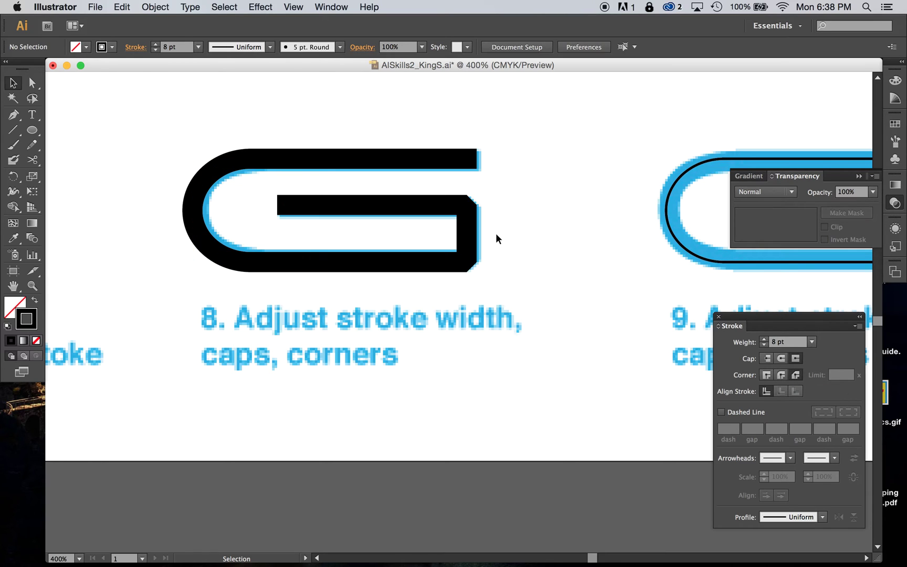
{"action": "left_click", "coordinate": [432, 263]}
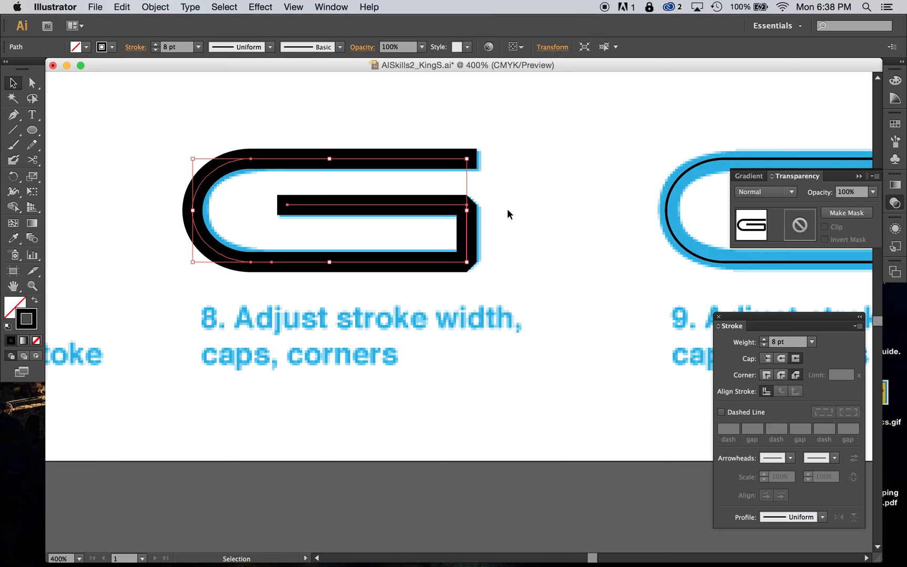
- Scroll to step 9's G and select its path
{"action": "scroll", "coordinate": [508, 209], "scroll_direction": "down", "scroll_amount": 2}
{"action": "scroll", "coordinate": [508, 209], "scroll_direction": "right", "scroll_amount": 4}
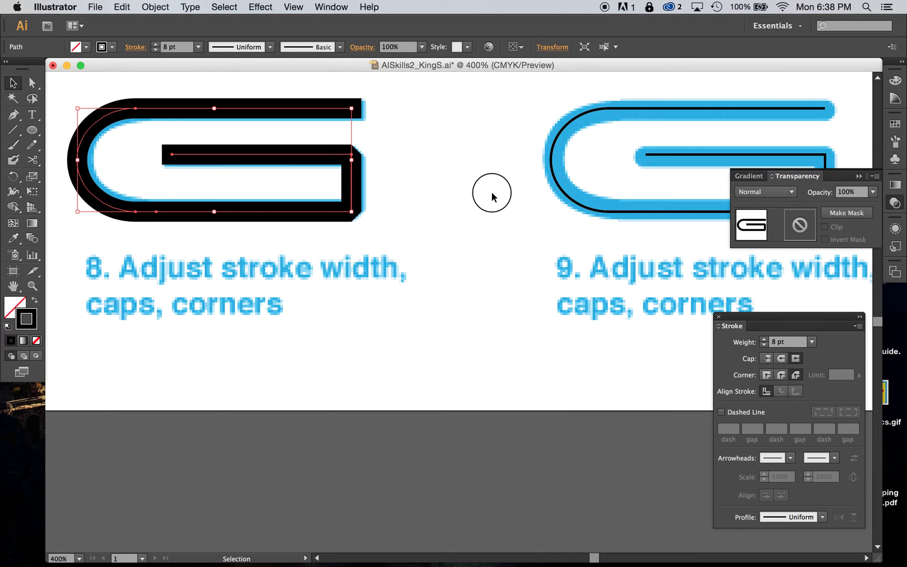
{"action": "left_click", "coordinate": [491, 197]}
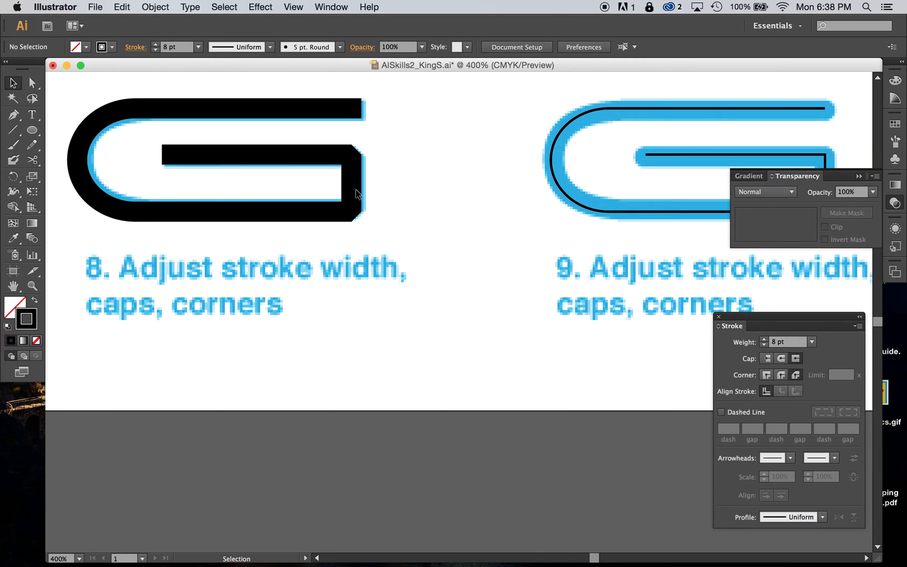
{"action": "left_click", "coordinate": [307, 157]}
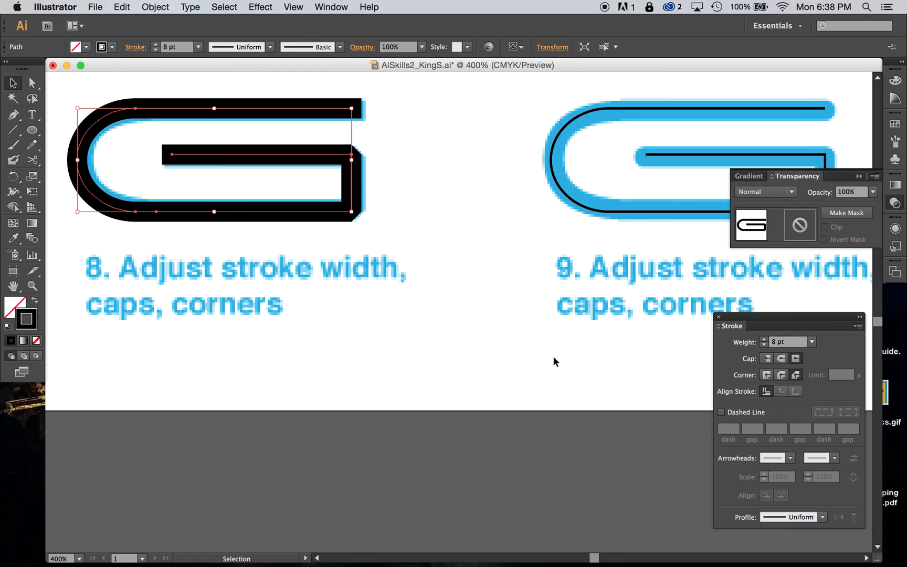
{"action": "left_click", "coordinate": [564, 383]}
{"action": "scroll", "coordinate": [565, 383], "scroll_direction": "right", "scroll_amount": 10}
{"action": "scroll", "coordinate": [564, 382], "scroll_direction": "up", "scroll_amount": 1}
{"action": "left_click", "coordinate": [483, 237]}
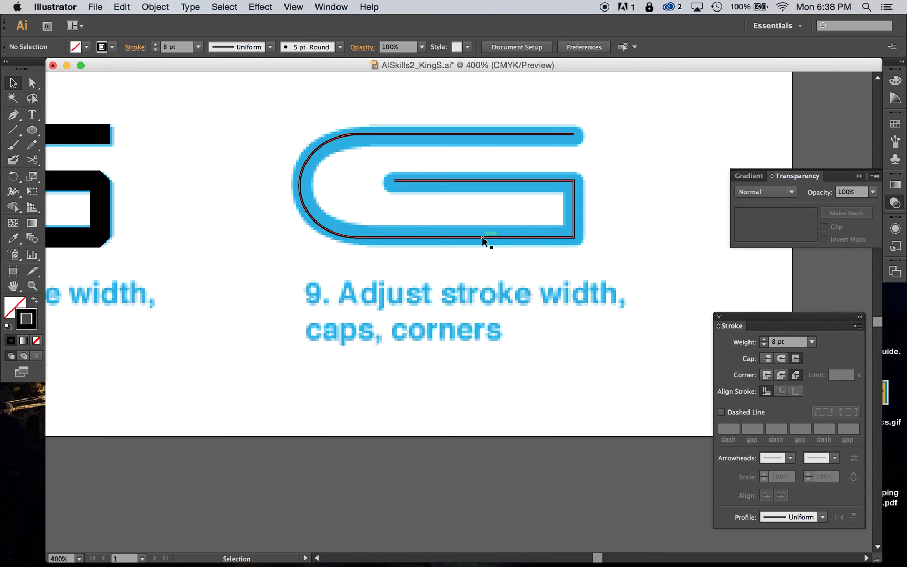
- Set step 9 G's stroke weight to 8 pt with Round Cap and Round Join
{"action": "left_click", "coordinate": [764, 340]}
{"action": "left_click", "coordinate": [764, 340]}
{"action": "left_click", "coordinate": [763, 340]}
{"action": "left_click", "coordinate": [764, 340]}
{"action": "left_click", "coordinate": [764, 339]}
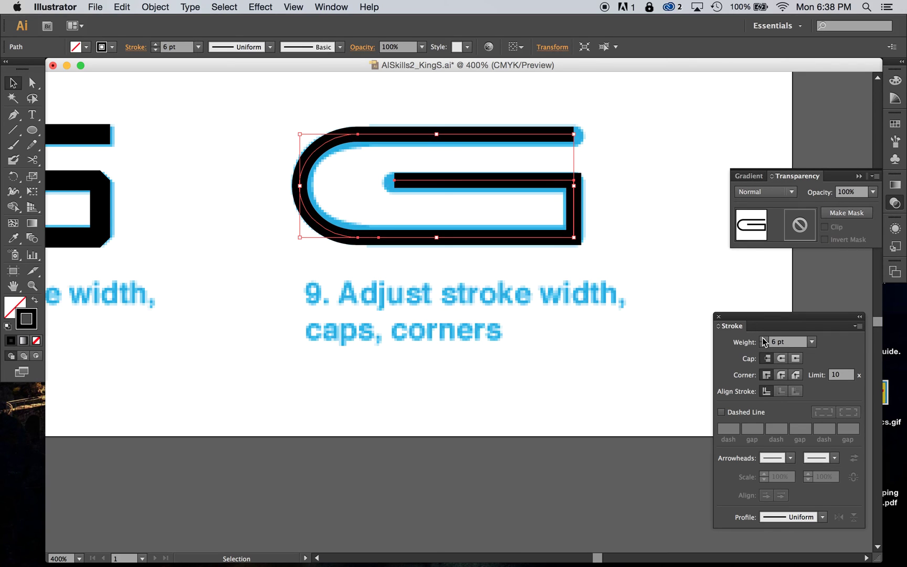
{"action": "left_click", "coordinate": [764, 340]}
{"action": "left_click", "coordinate": [764, 341]}
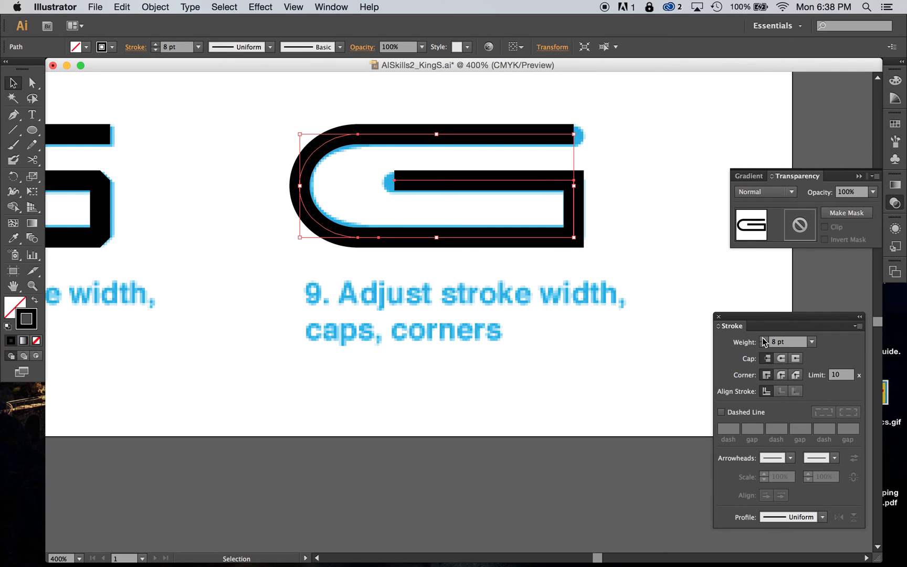
{"action": "left_click", "coordinate": [782, 358]}
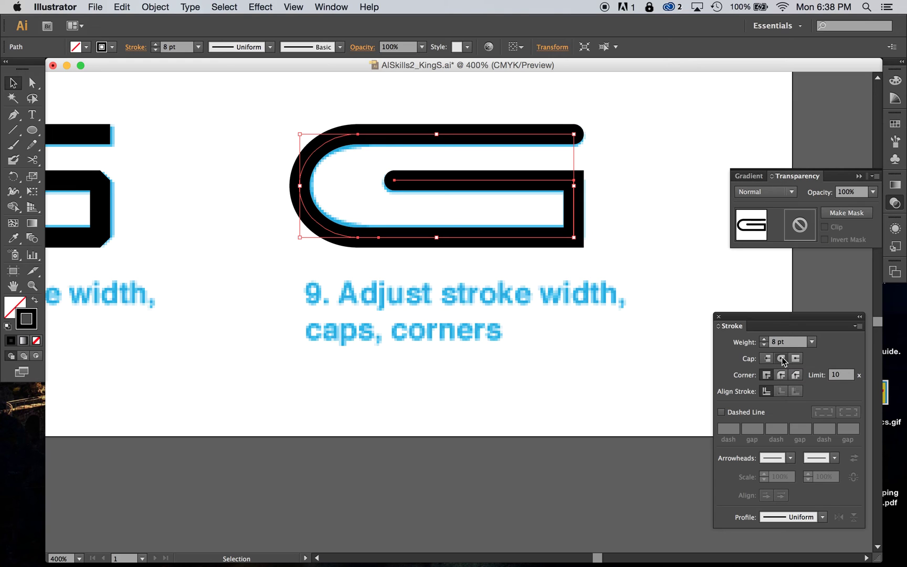
{"action": "left_click", "coordinate": [780, 376]}
{"action": "left_click", "coordinate": [586, 410]}
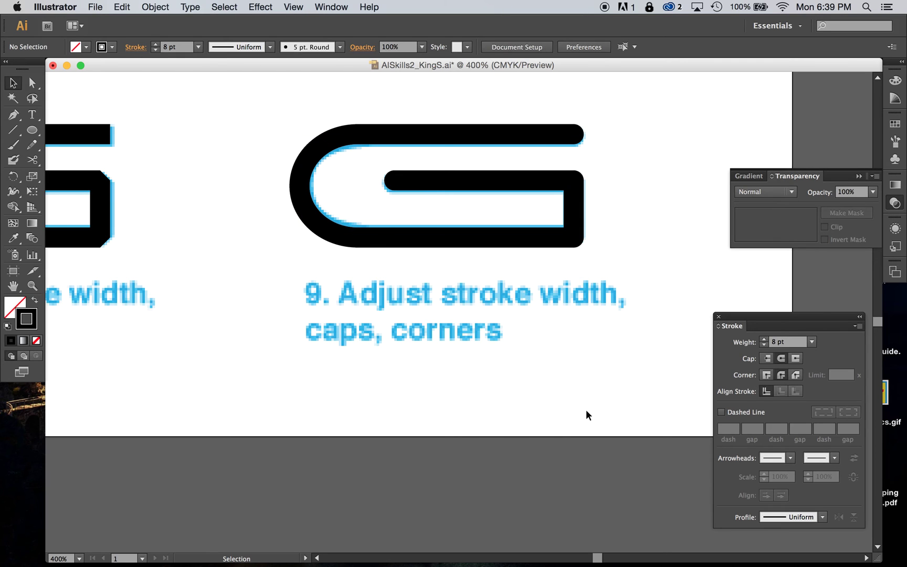
- Zoom out to fit the whole artboard in the window
{"action": "key", "text": "super+minus"}
{"action": "key", "text": "super+minus"}
{"action": "key", "text": "super+minus"}
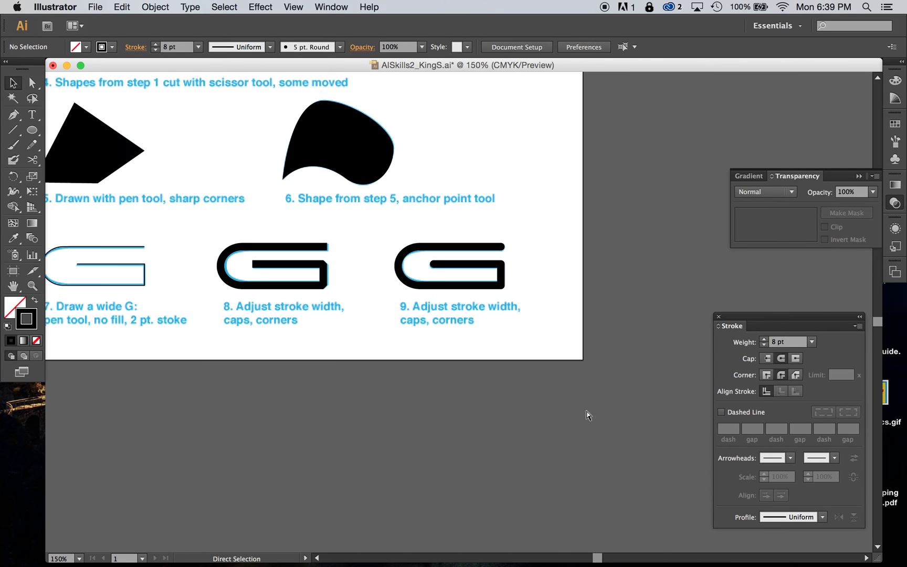
{"action": "key", "text": "super+minus"}
{"action": "scroll", "coordinate": [586, 410], "scroll_direction": "up", "scroll_amount": 5}
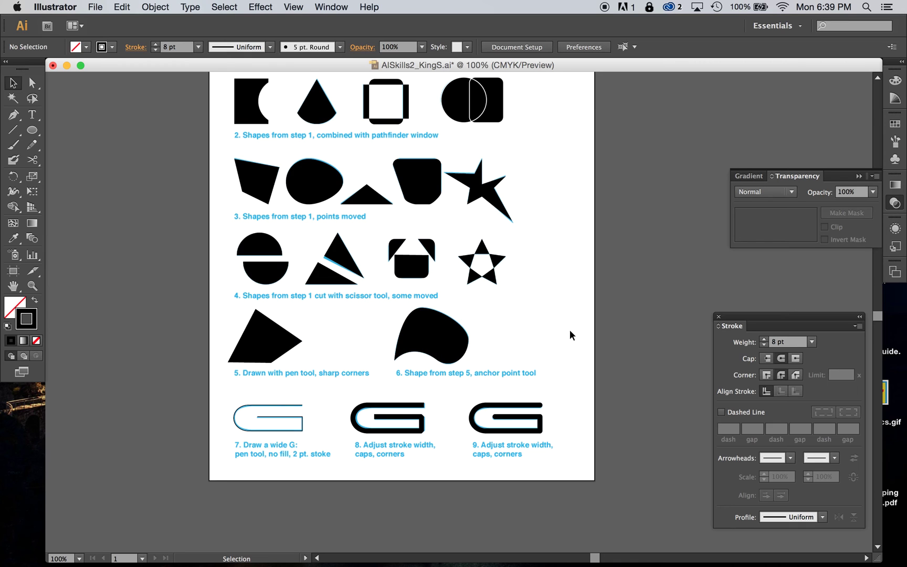
{"action": "scroll", "coordinate": [568, 331], "scroll_direction": "up", "scroll_amount": 3}
{"action": "scroll", "coordinate": [571, 334], "scroll_direction": "up", "scroll_amount": 1}
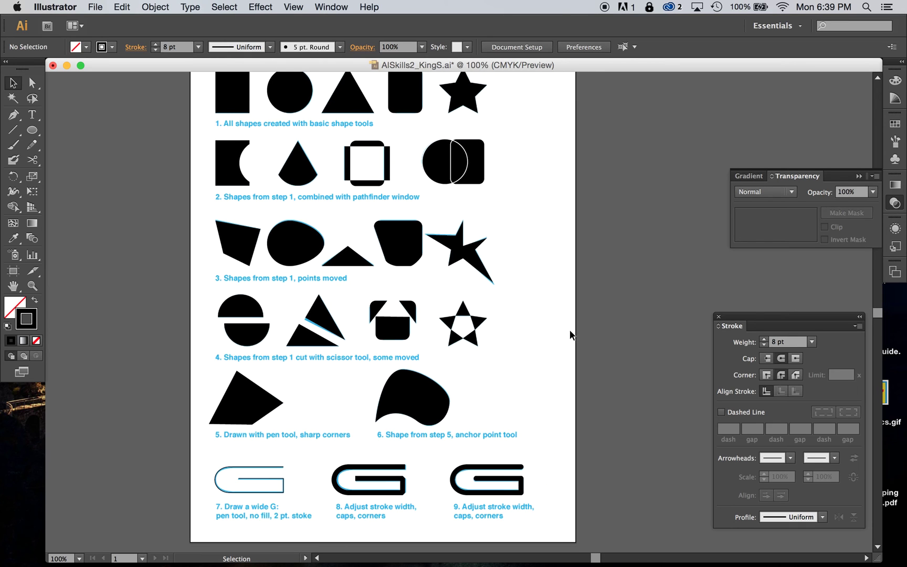
{"action": "key", "text": "super+0"}
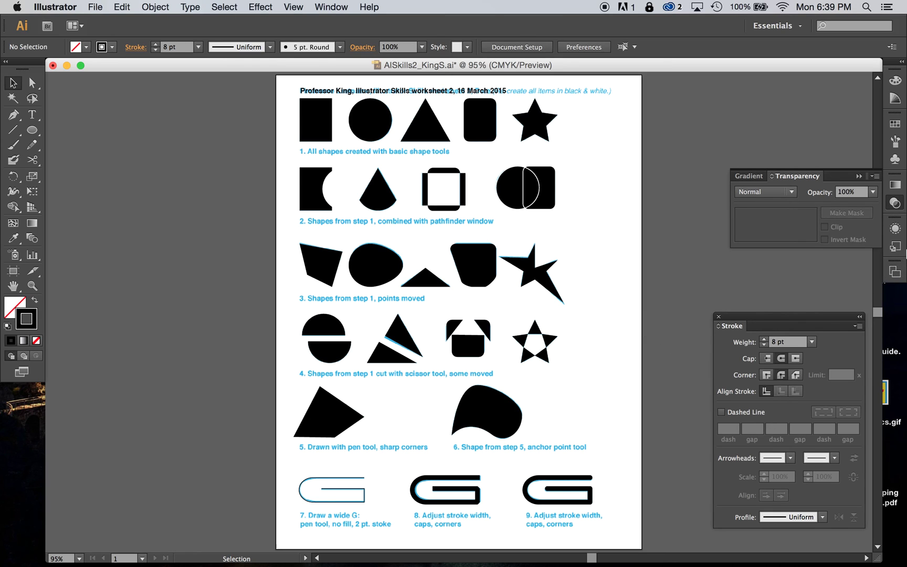
- Hide the template layer in the Layers panel and save the worksheet
{"action": "mouse_move", "coordinate": [344, 7]}
{"action": "left_mouse_down"}
{"action": "mouse_move", "coordinate": [336, 24]}
{"action": "mouse_move", "coordinate": [358, 318]}
{"action": "left_mouse_up"}
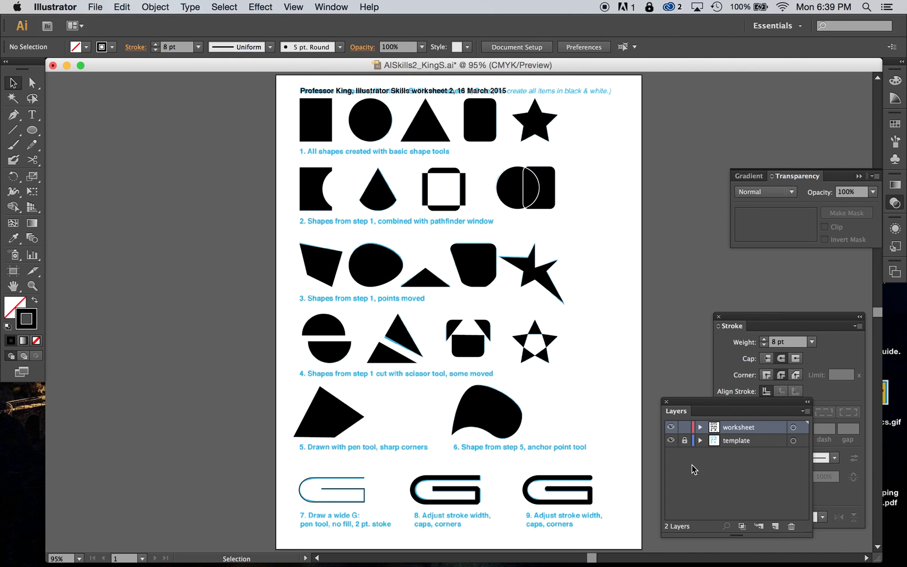
{"action": "left_click", "coordinate": [671, 441]}
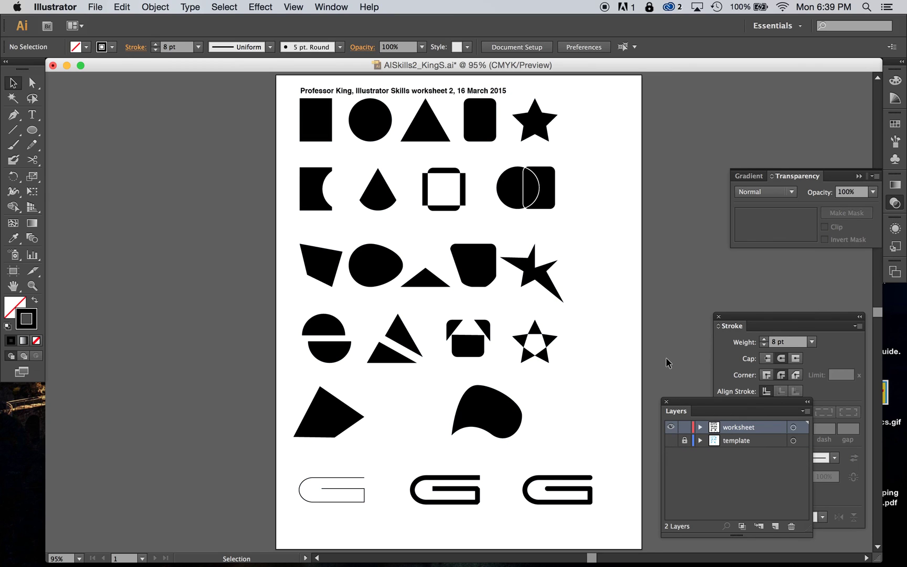
{"action": "key", "text": "a"}
{"action": "key", "text": "super+s"}
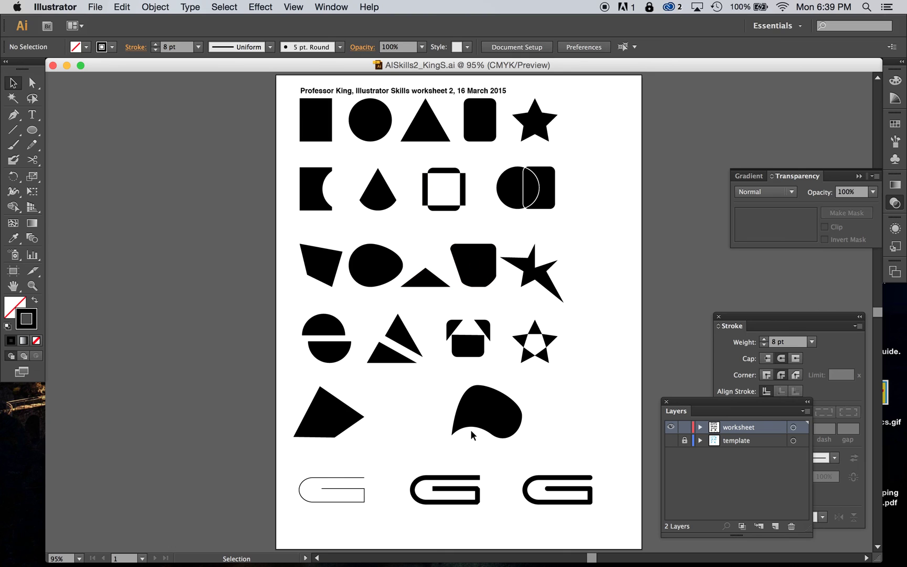